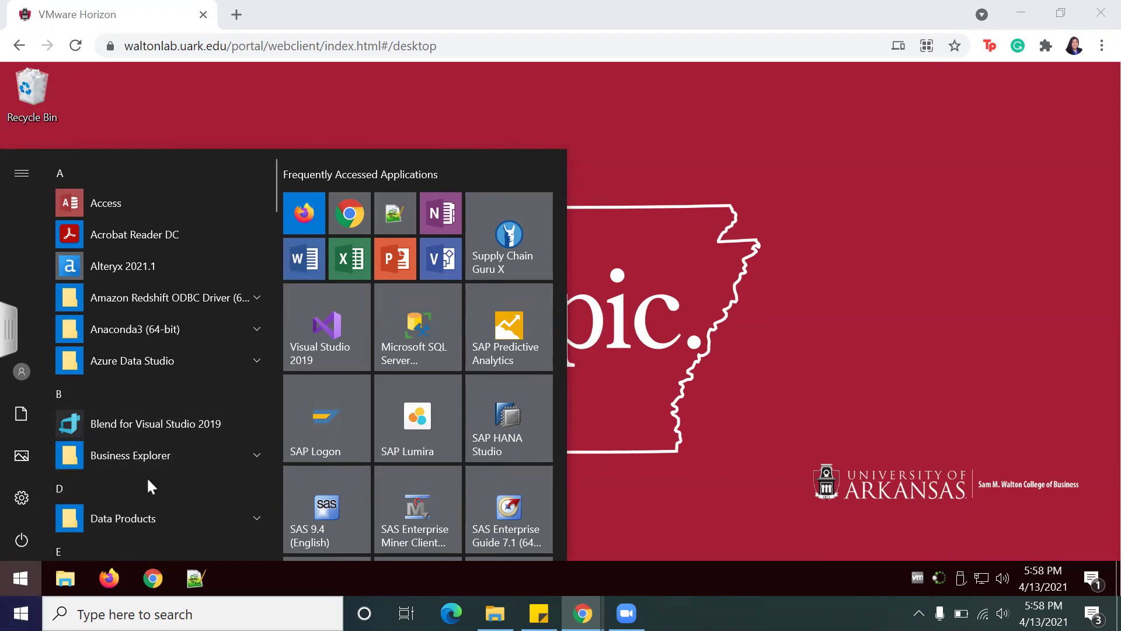
# Step: Find and launch Tableau 2020.2 from the virtual desktop's list of installed applications
pyautogui.scroll(-10, 150, 464)
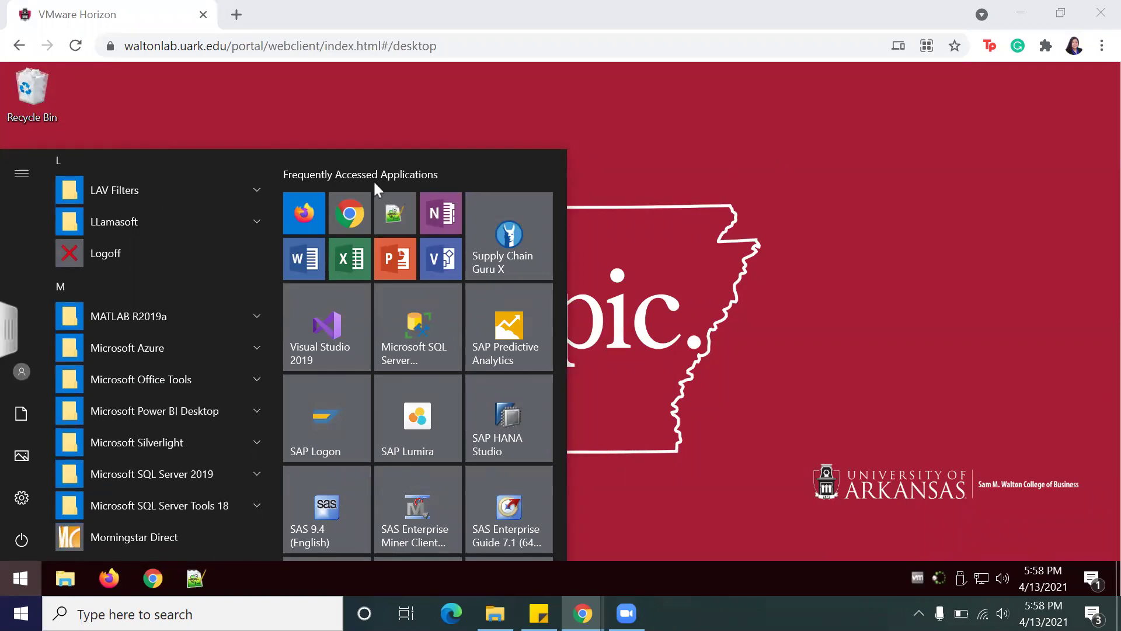
pyautogui.scroll(-15, 160, 336)
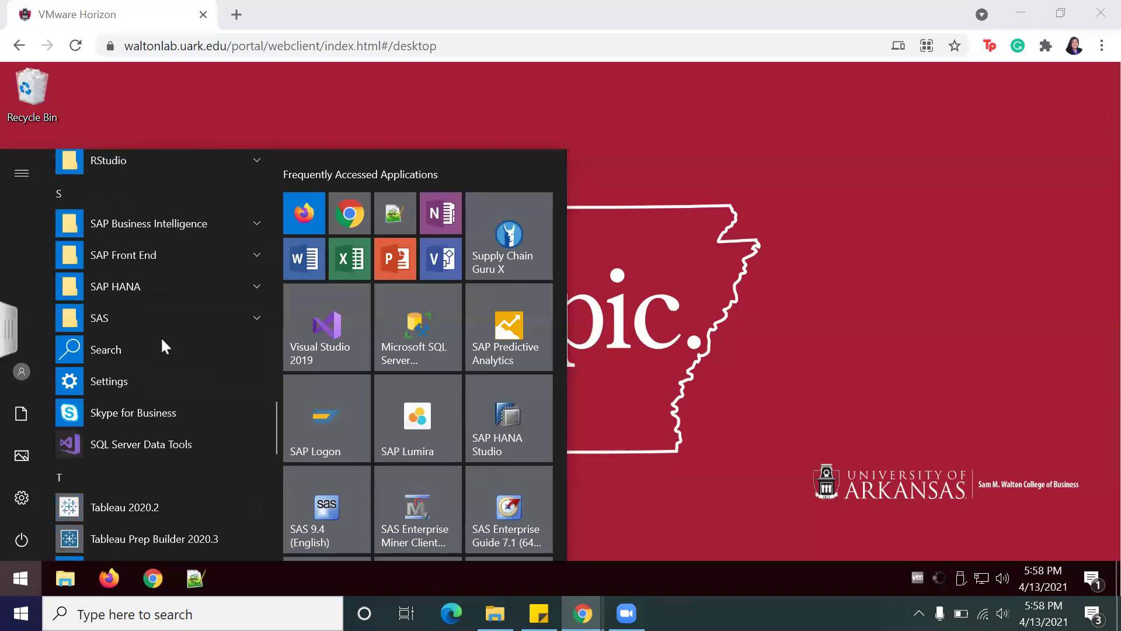
pyautogui.scroll(-5, 160, 336)
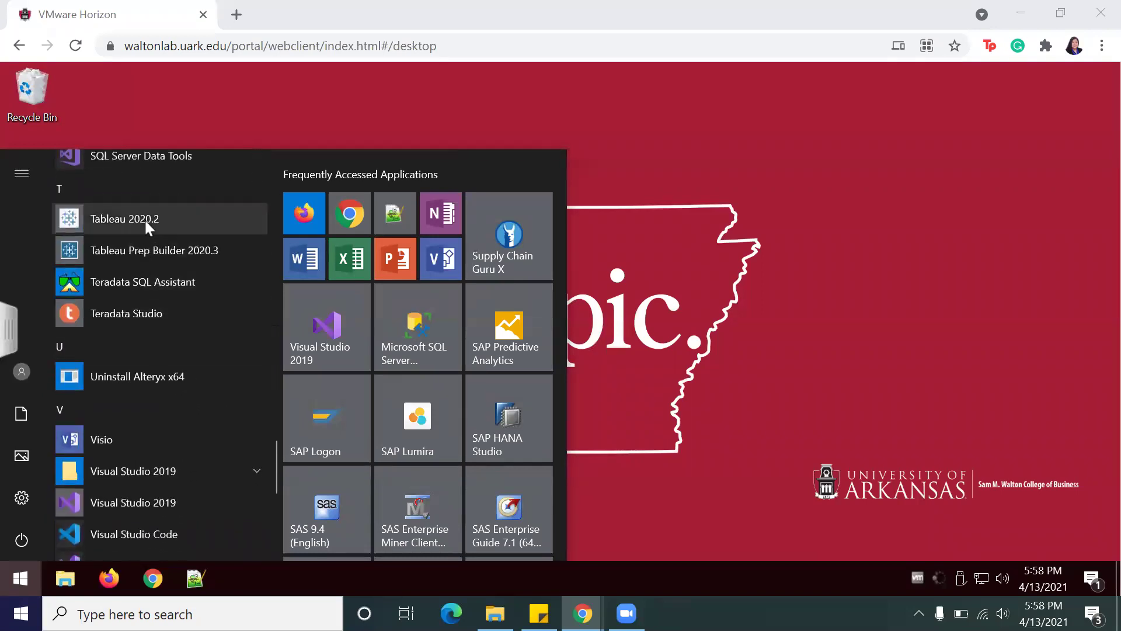
pyautogui.click(145, 218)
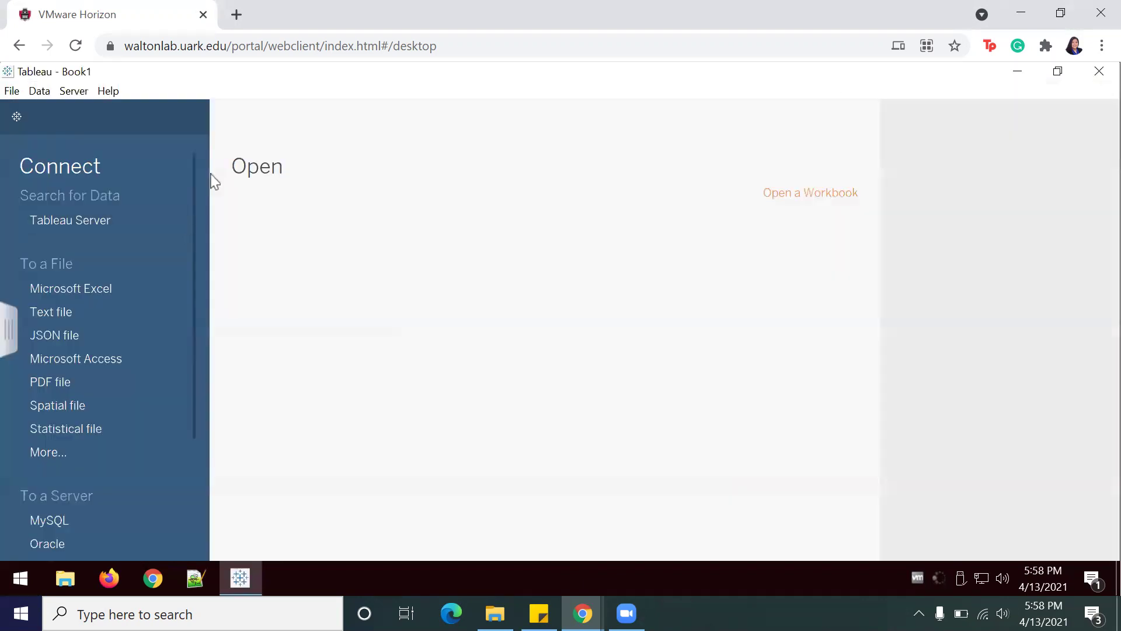
# Step: Connect to the WCOB_DILLARDS database on the Microsoft SQL Server essql1.walton.uark.edu using Windows Authentication
pyautogui.scroll(-1, 165, 420)
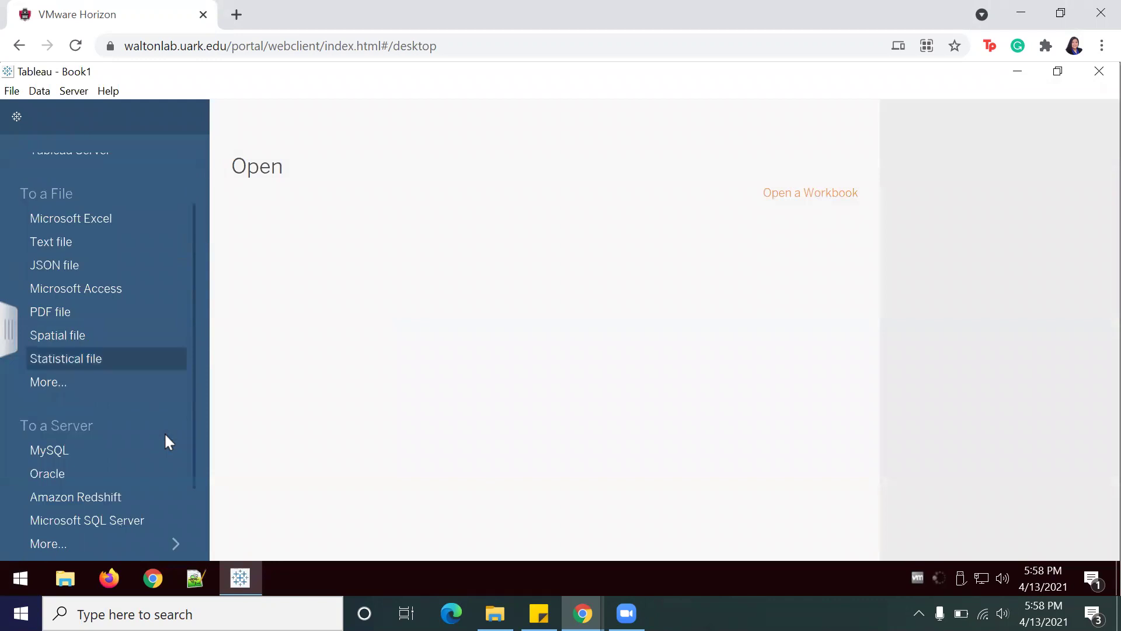
pyautogui.scroll(-1, 166, 435)
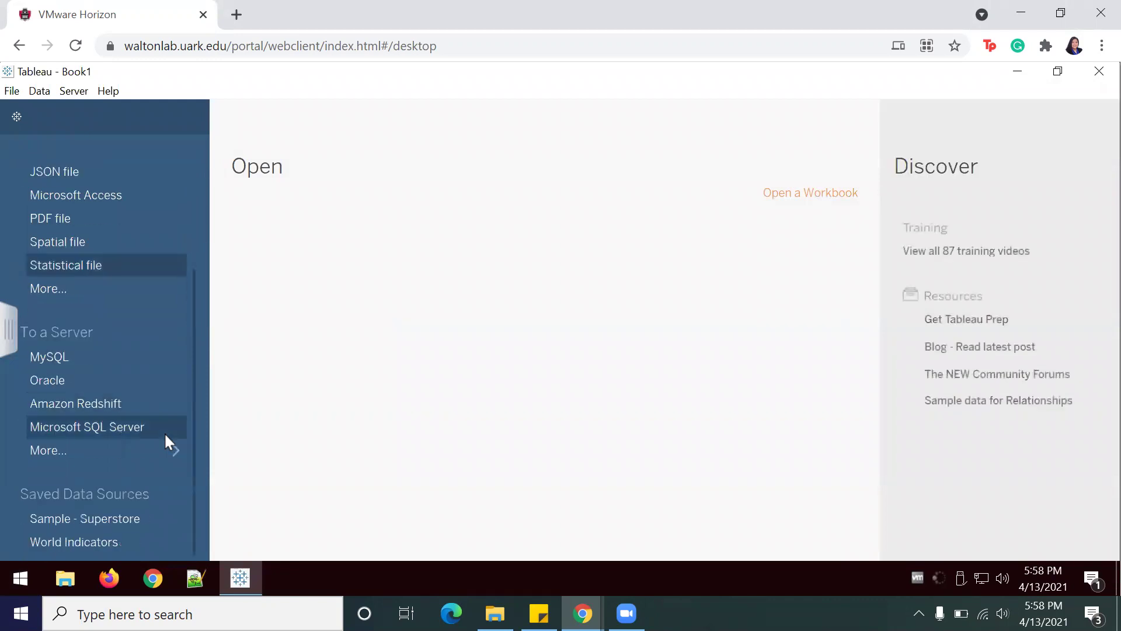
pyautogui.click(101, 428)
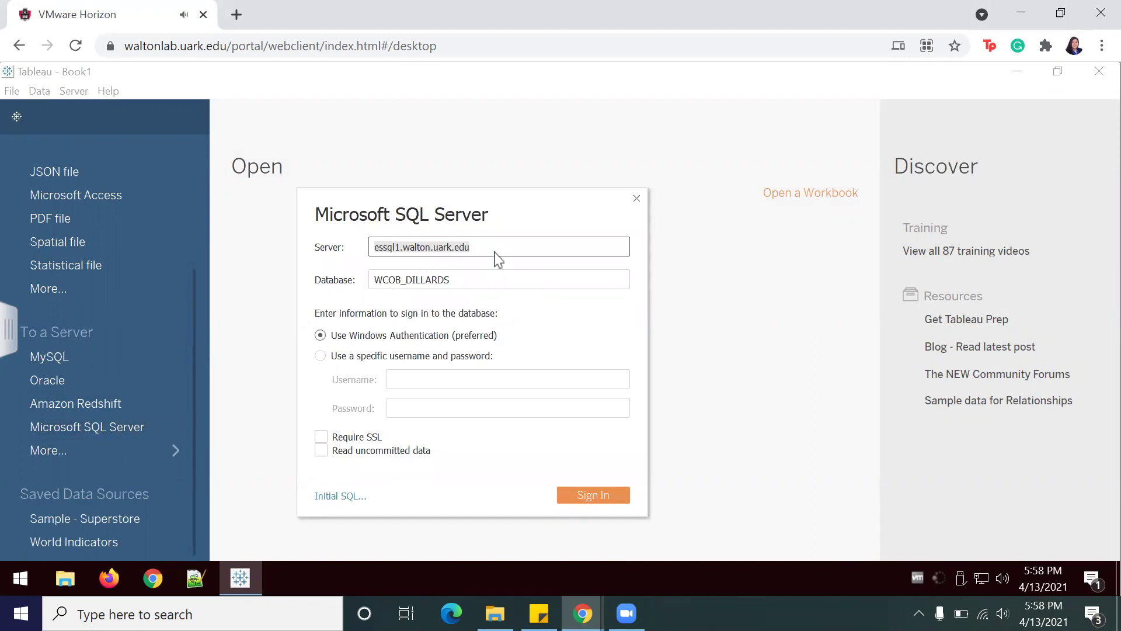
pyautogui.moveTo(374, 249); pyautogui.dragTo(352, 275)
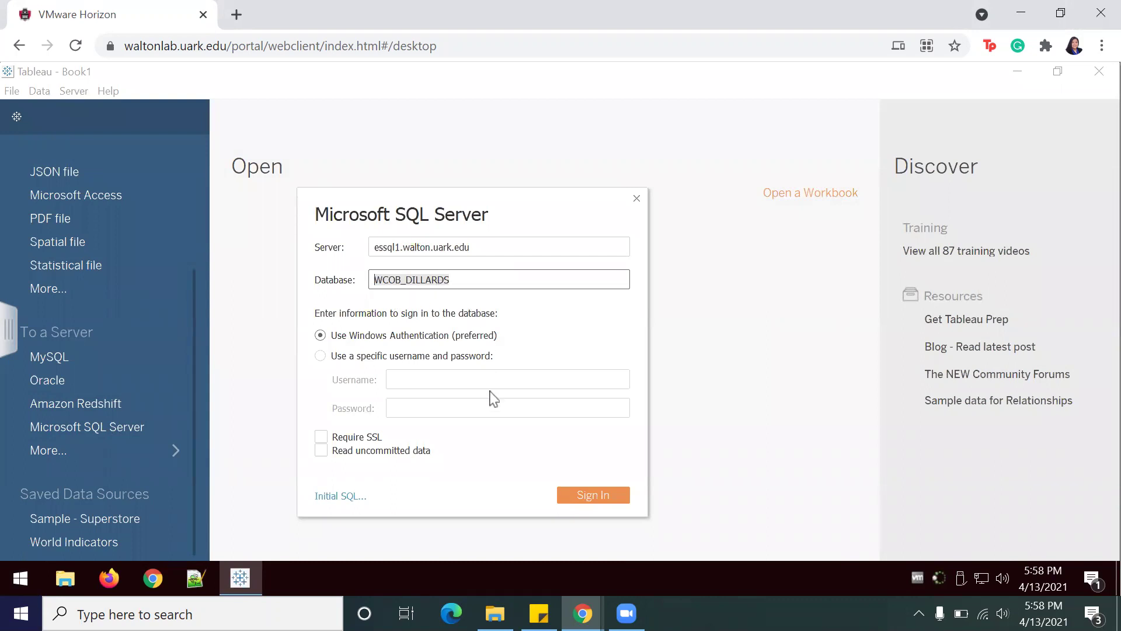
pyautogui.click(575, 496)
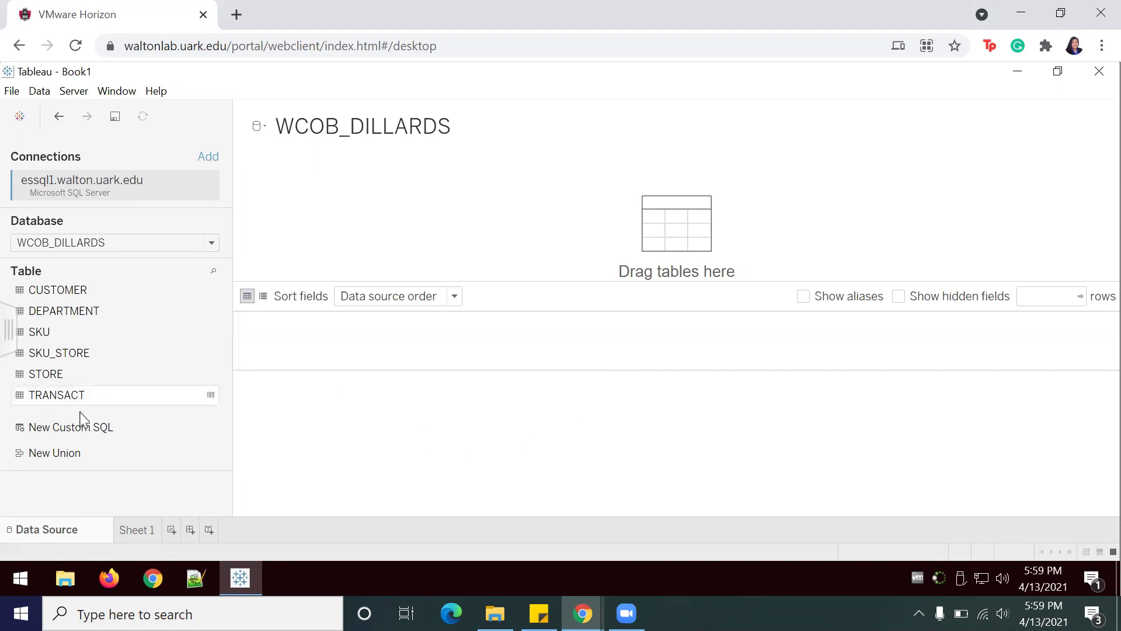
# Step: Create a custom SQL query selecting state and avg(tran_amt) AS Average, inner joining store on transact.store = store.store, grouped by state
pyautogui.click(88, 433)
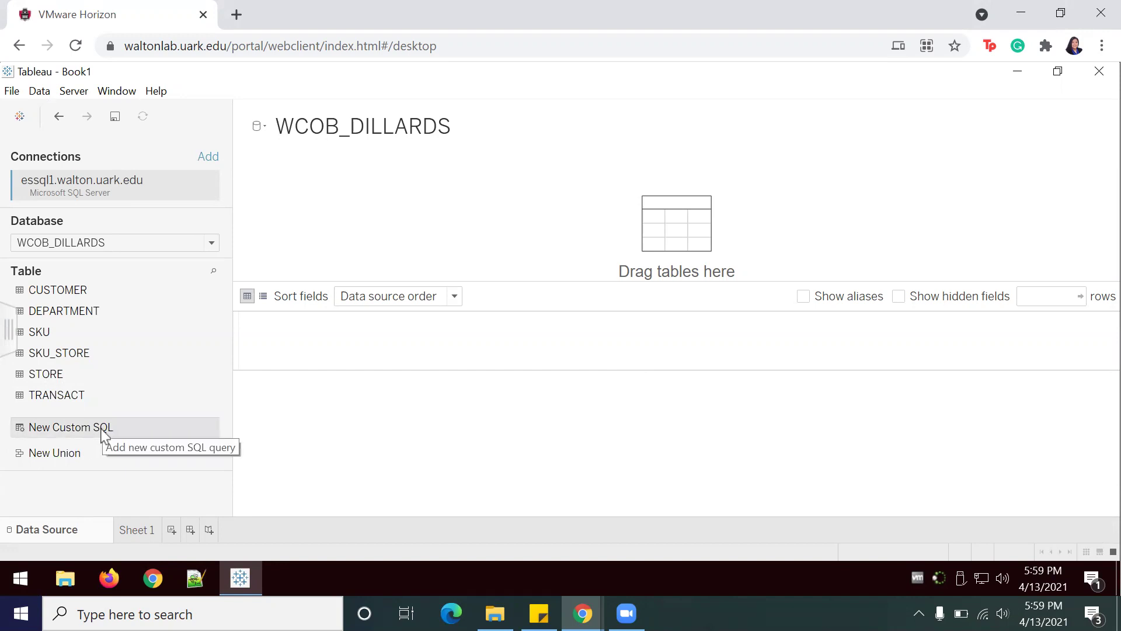
pyautogui.doubleClick(102, 432)
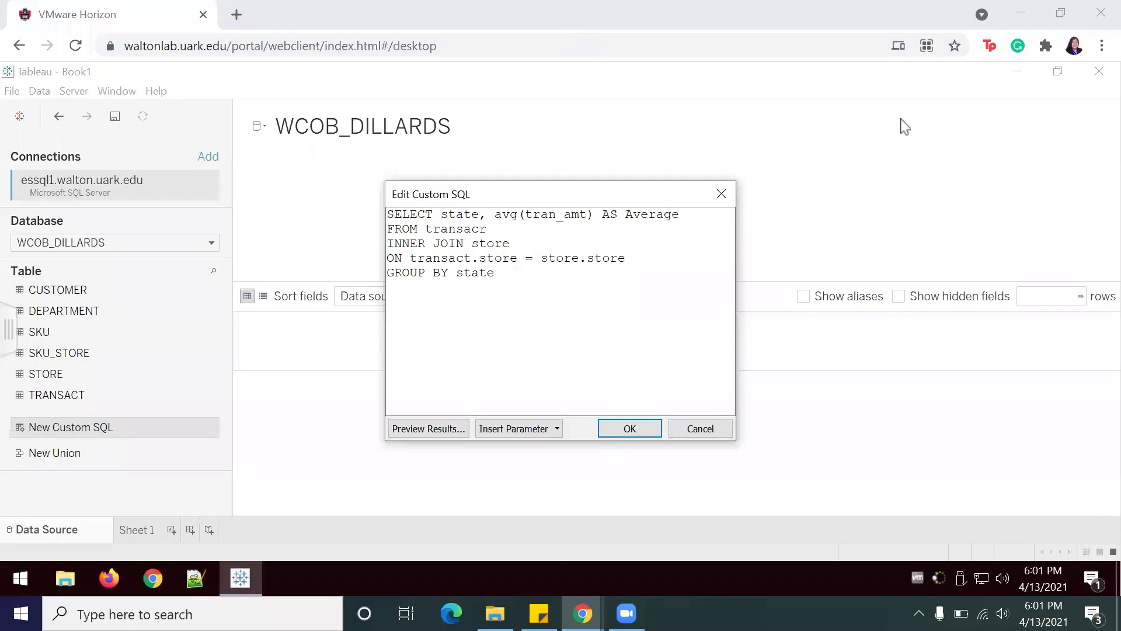
pyautogui.click(636, 429)
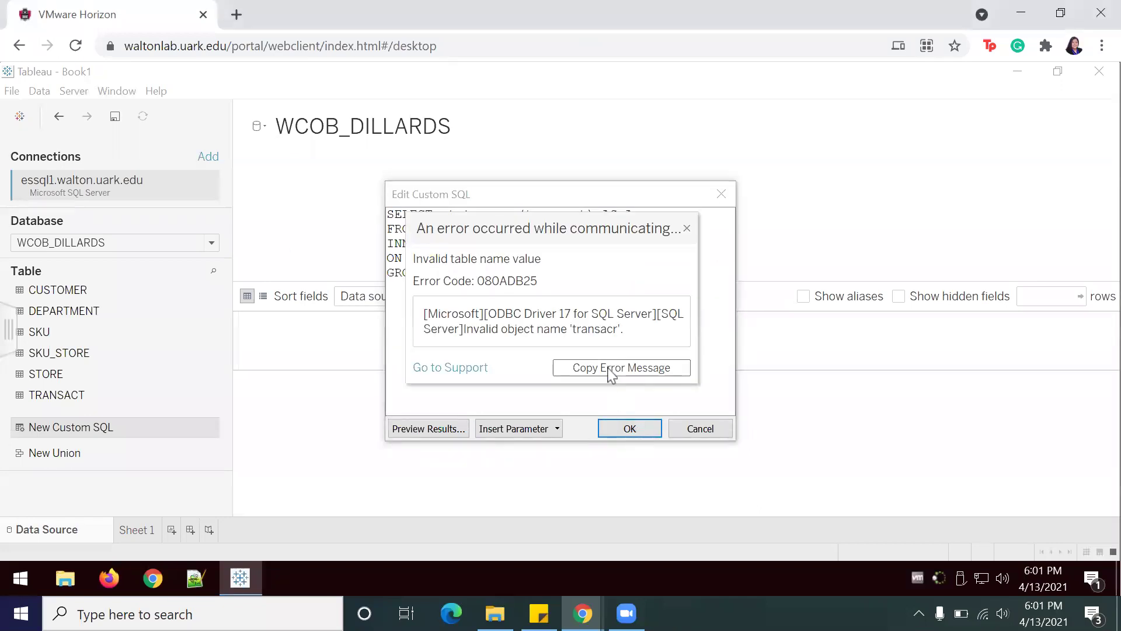
# Step: Correct the table name in the query's FROM clause to transact and submit the custom SQL
pyautogui.click(687, 228)
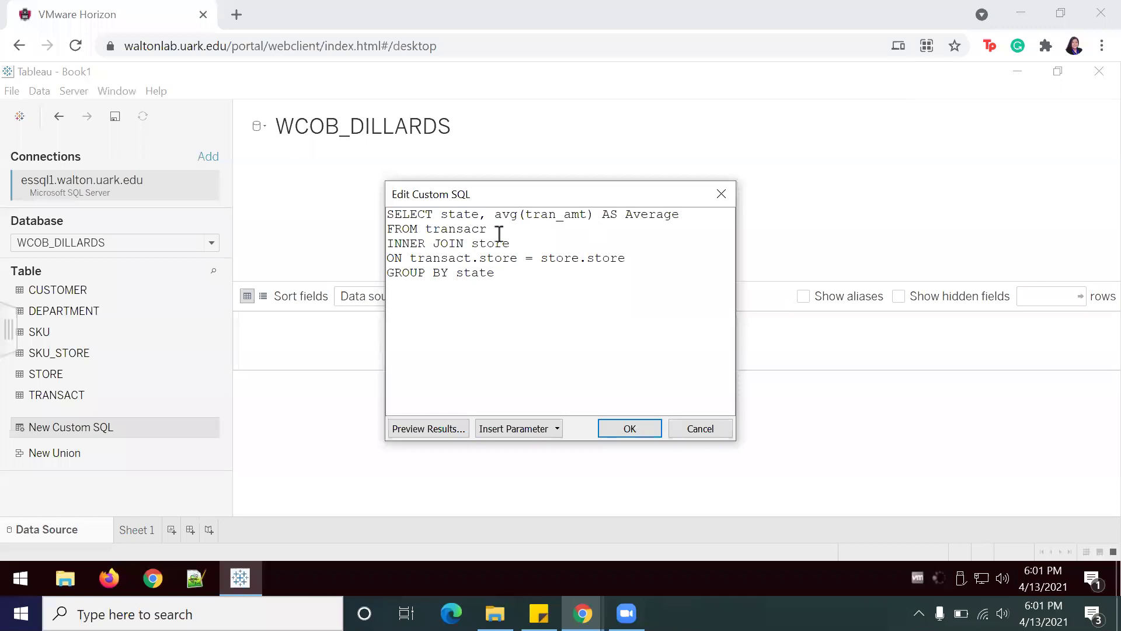
pyautogui.click(500, 225)
pyautogui.press('BackSpace')
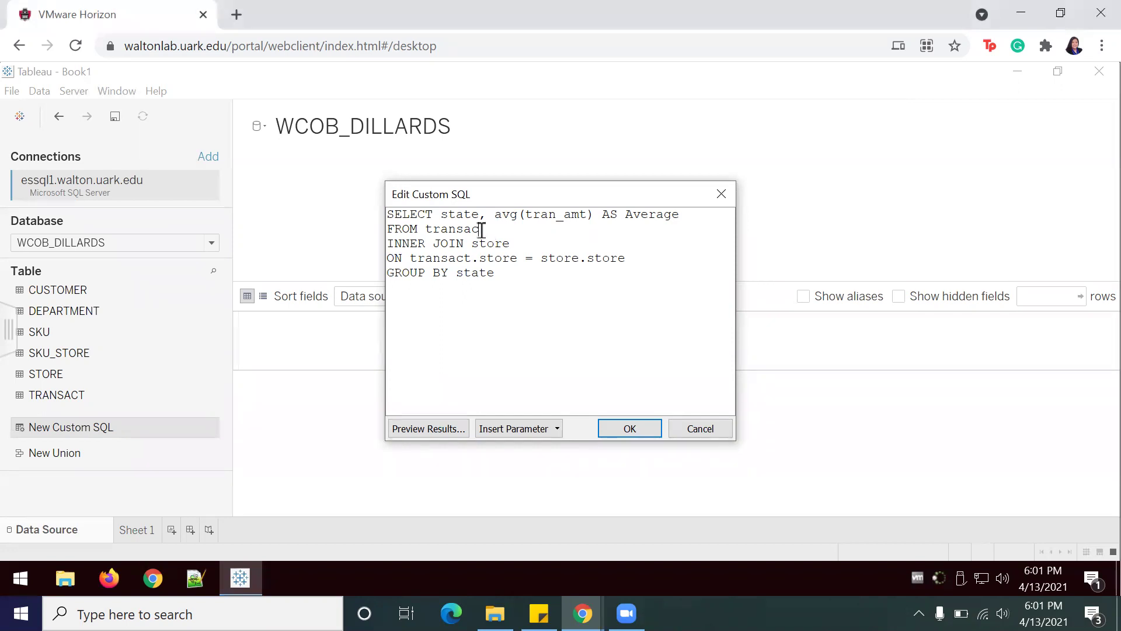
pyautogui.write('t')
pyautogui.click(551, 291)
pyautogui.moveTo(495, 273); pyautogui.dragTo(383, 212)
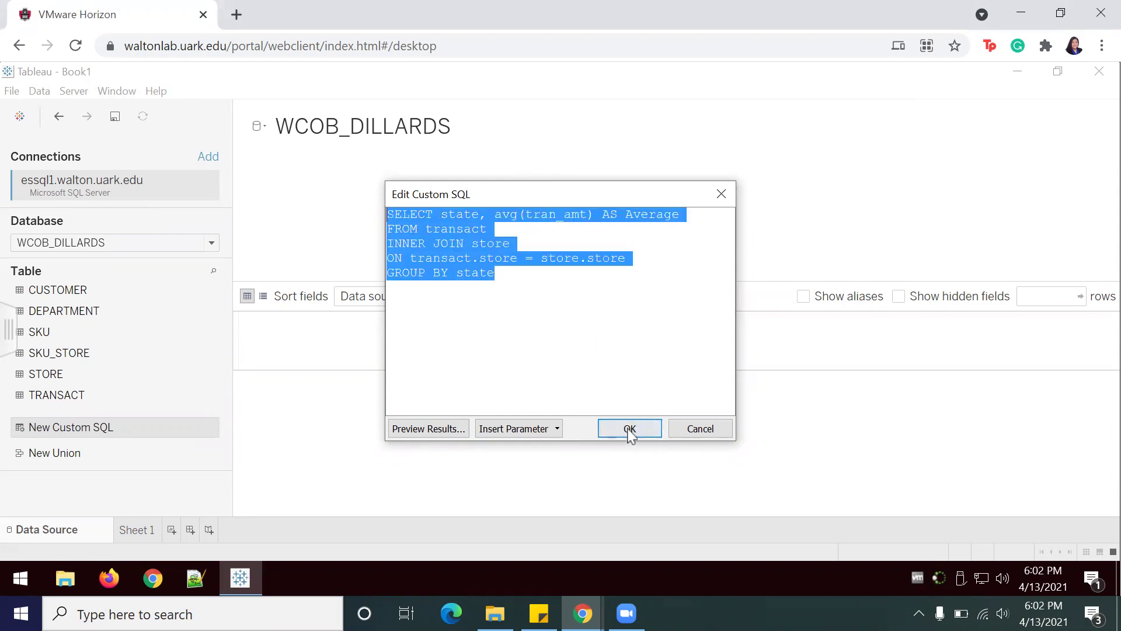
pyautogui.click(483, 229)
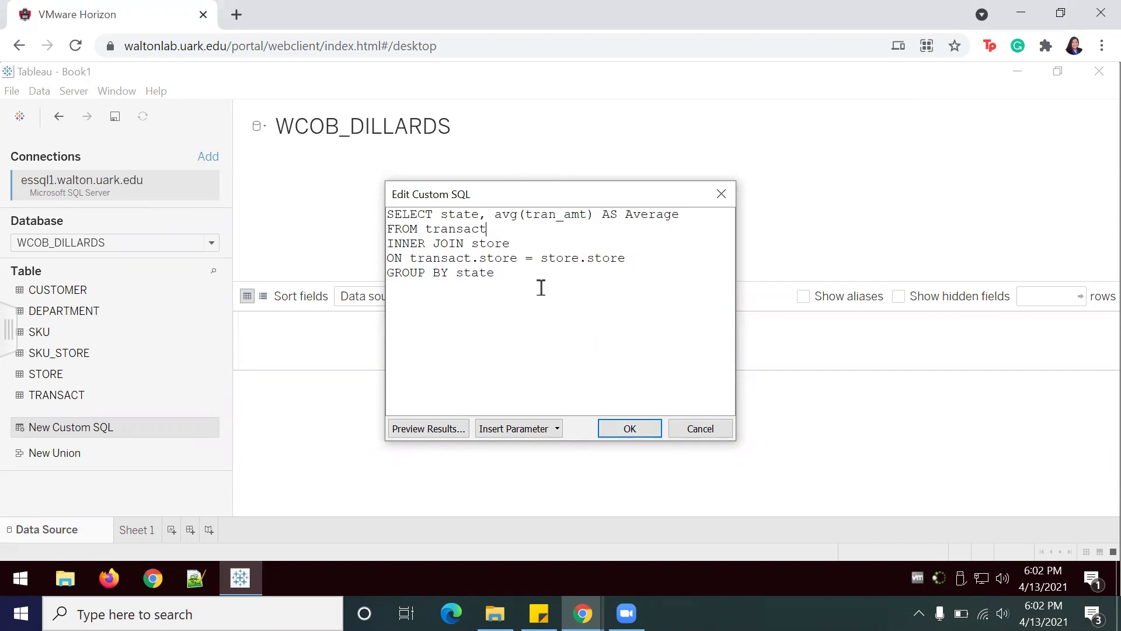
pyautogui.click(627, 431)
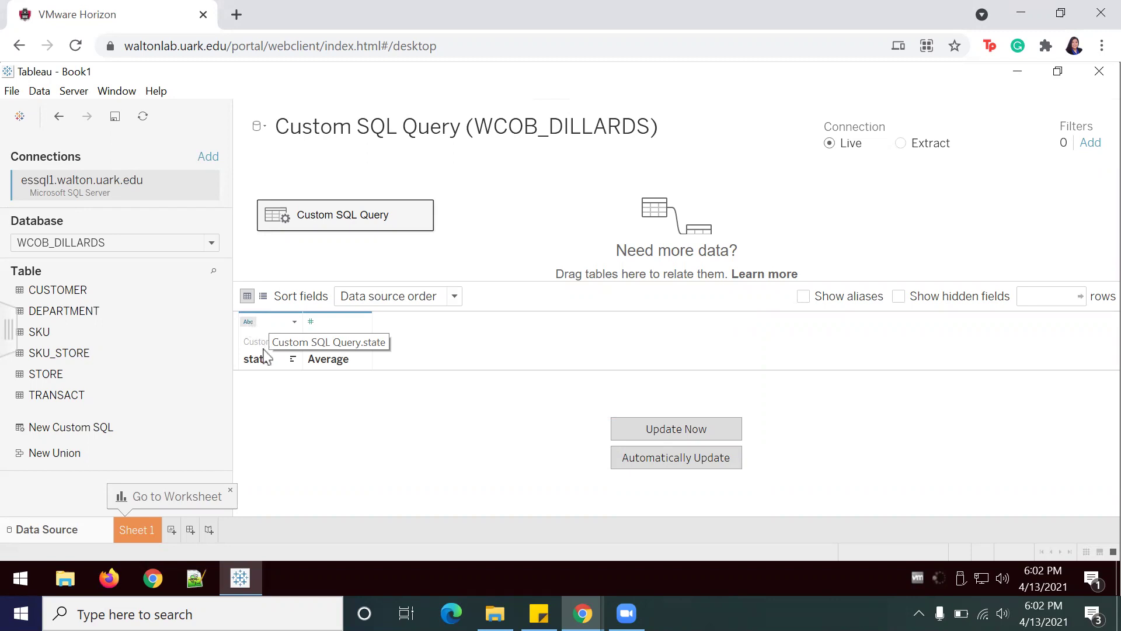
# Step: Assign the State/Province geographic role to the state field and load the query's data preview
pyautogui.click(250, 322)
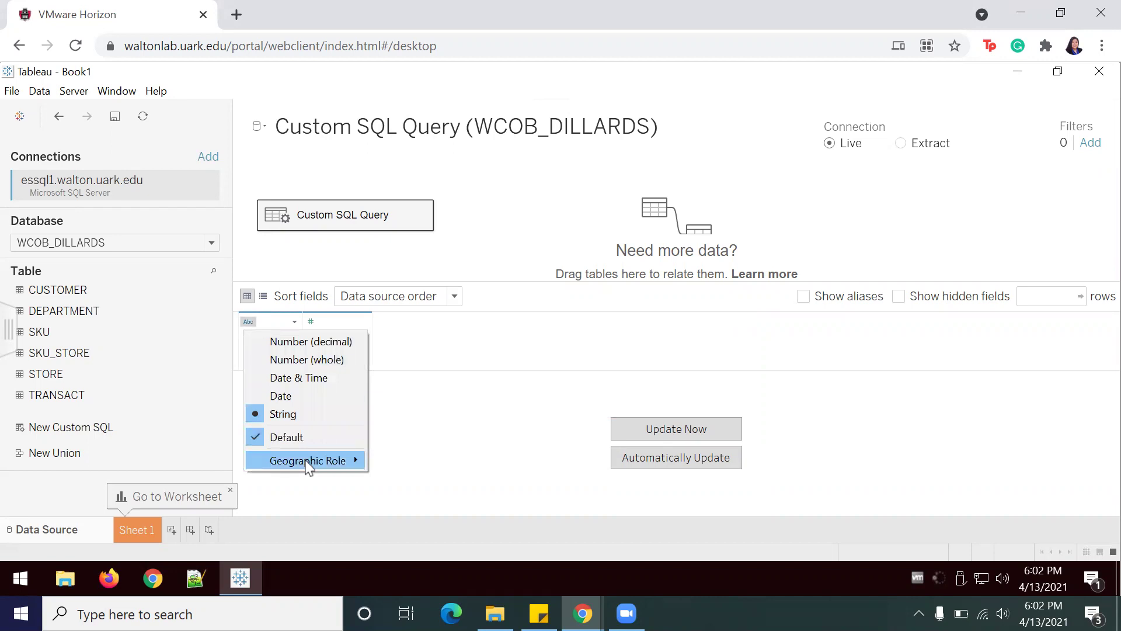
pyautogui.moveTo(307, 461)
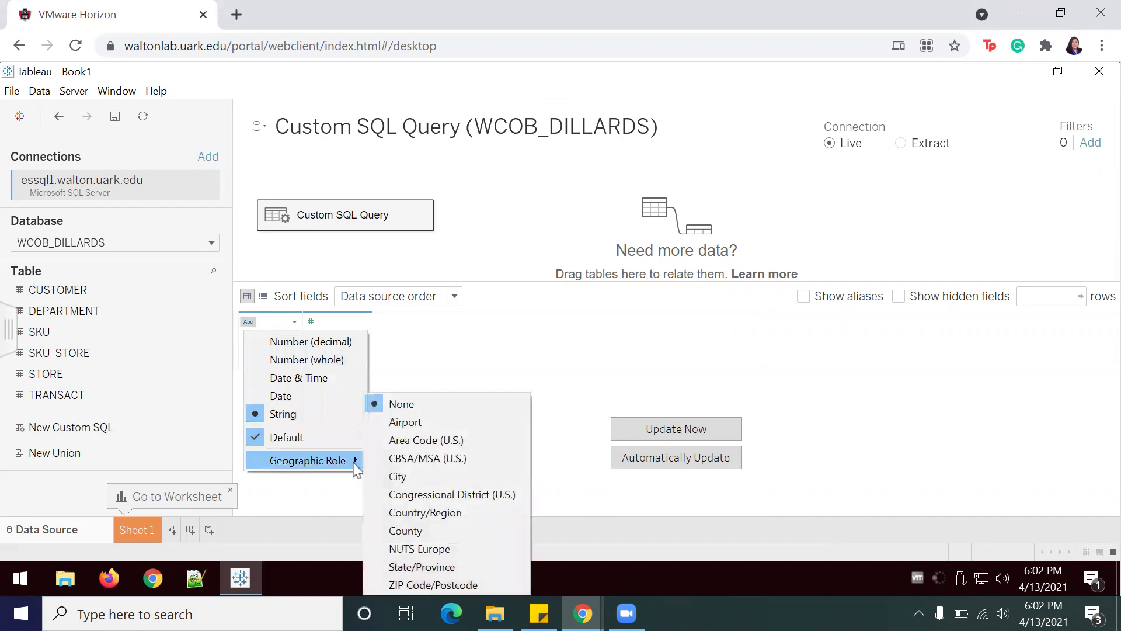
pyautogui.click(432, 568)
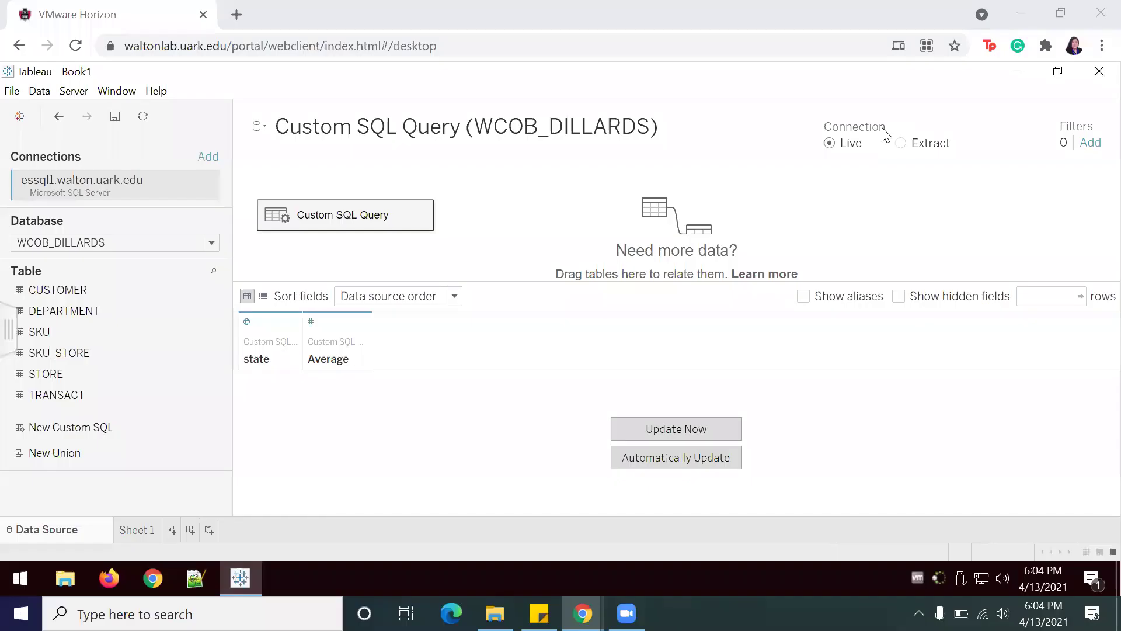
pyautogui.click(667, 435)
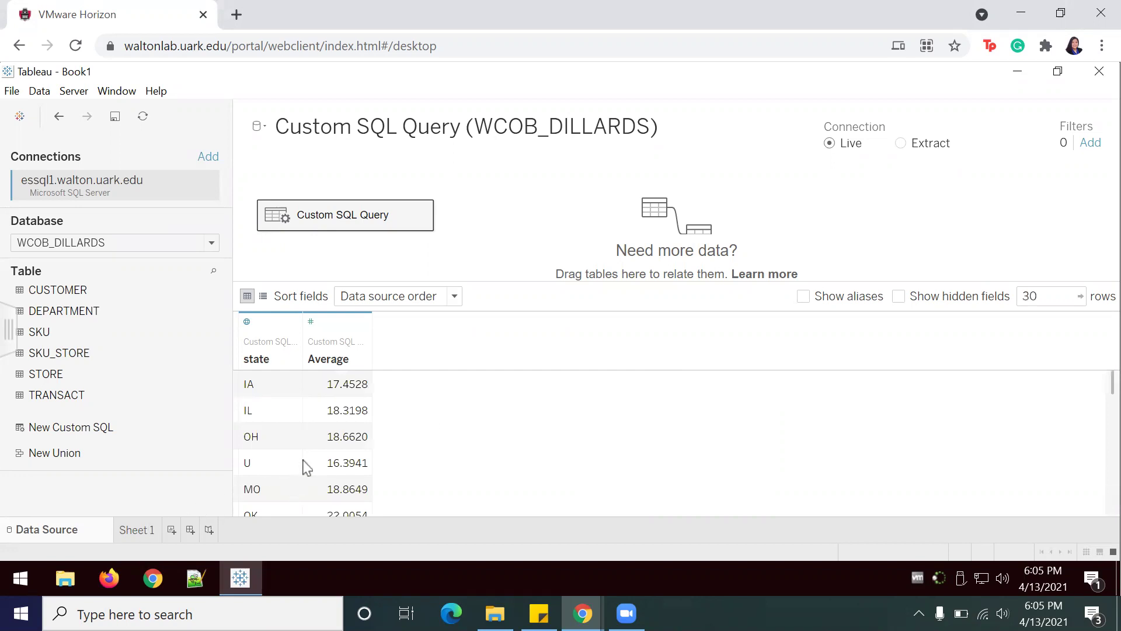
# Step: Plot the state field as a map on Sheet 1
pyautogui.click(131, 536)
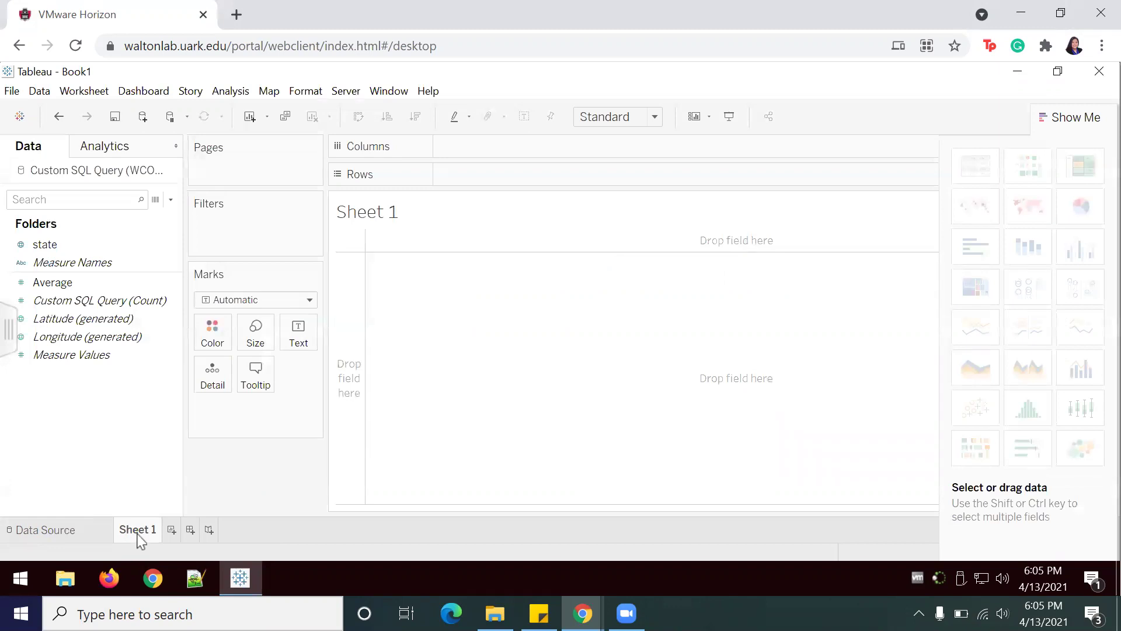
pyautogui.moveTo(140, 540)
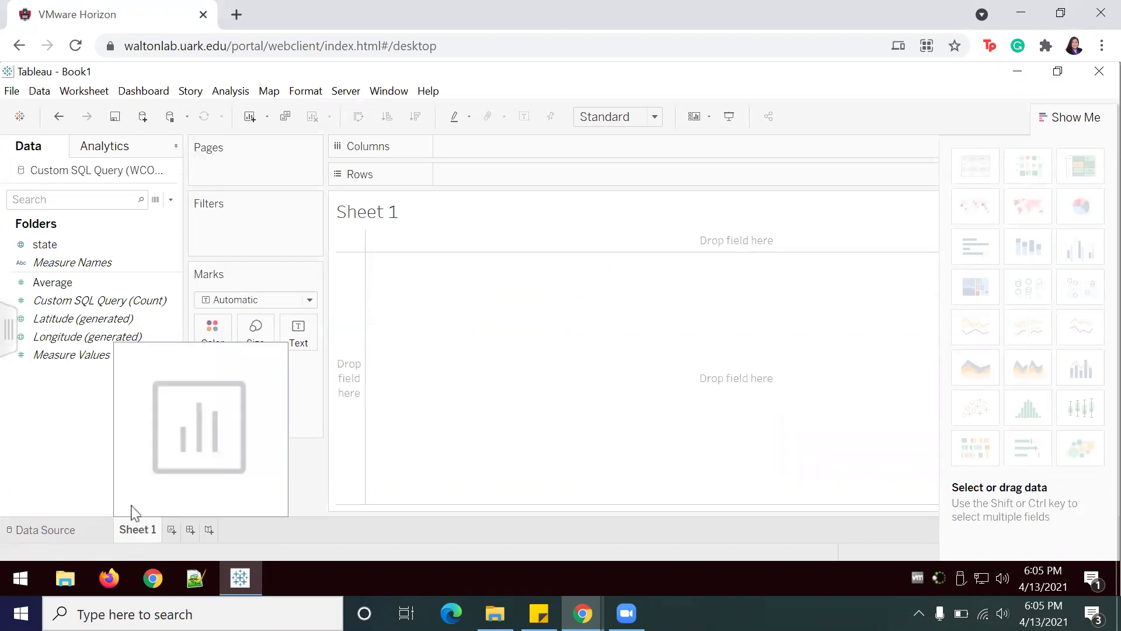
pyautogui.click(64, 248)
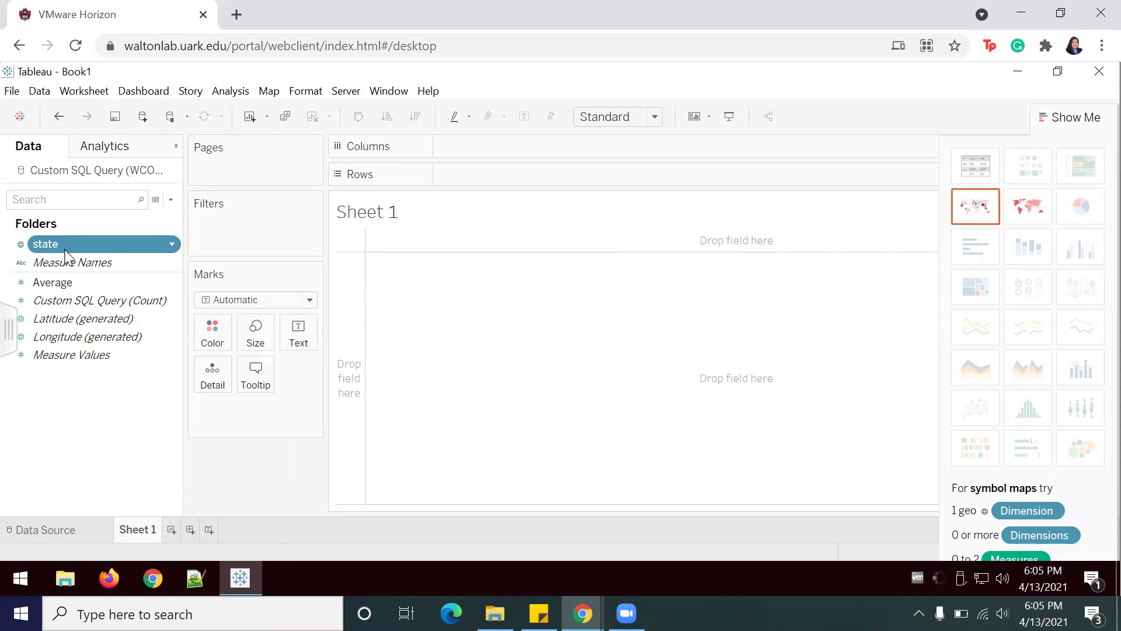
pyautogui.doubleClick(66, 249)
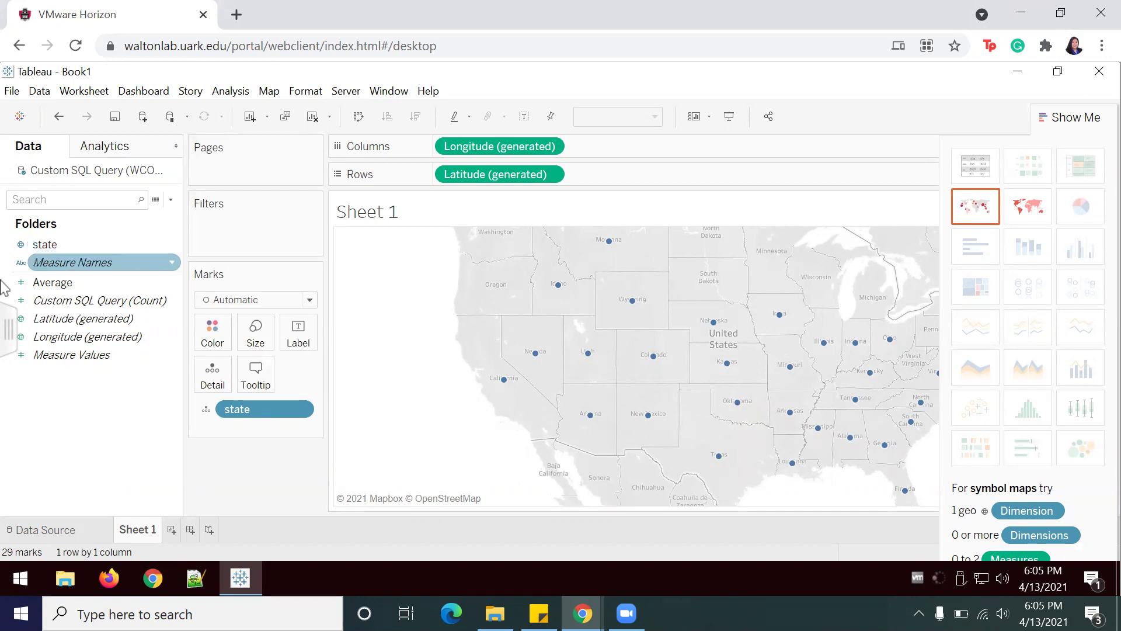
# Step: Add the Average measure to the state map and change it to a filled map
pyautogui.click(66, 282)
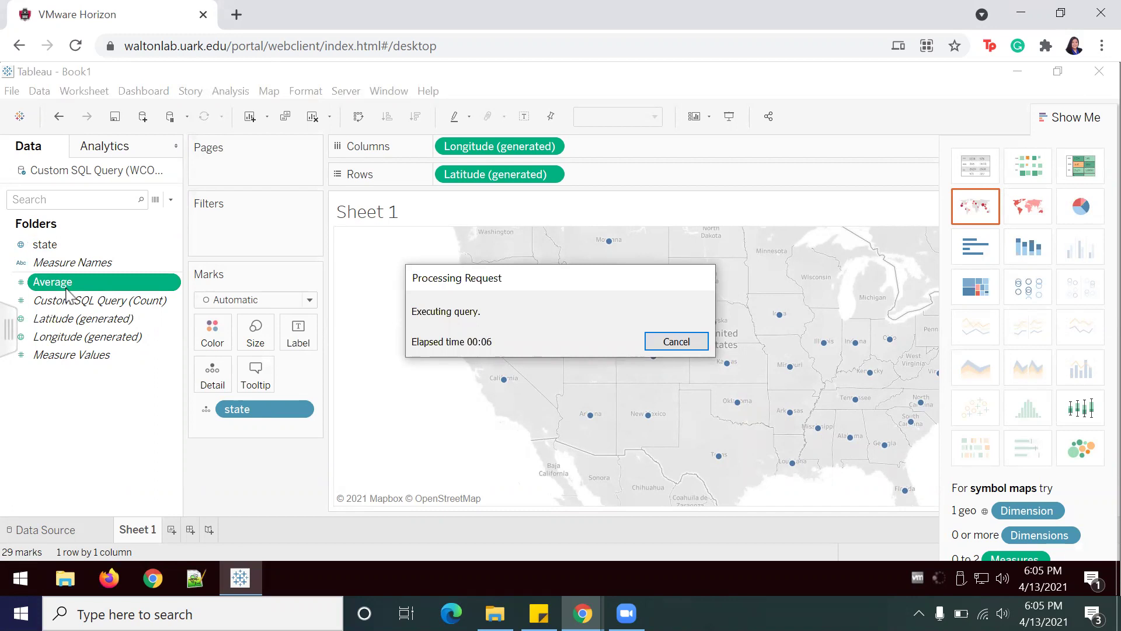
pyautogui.click(67, 300)
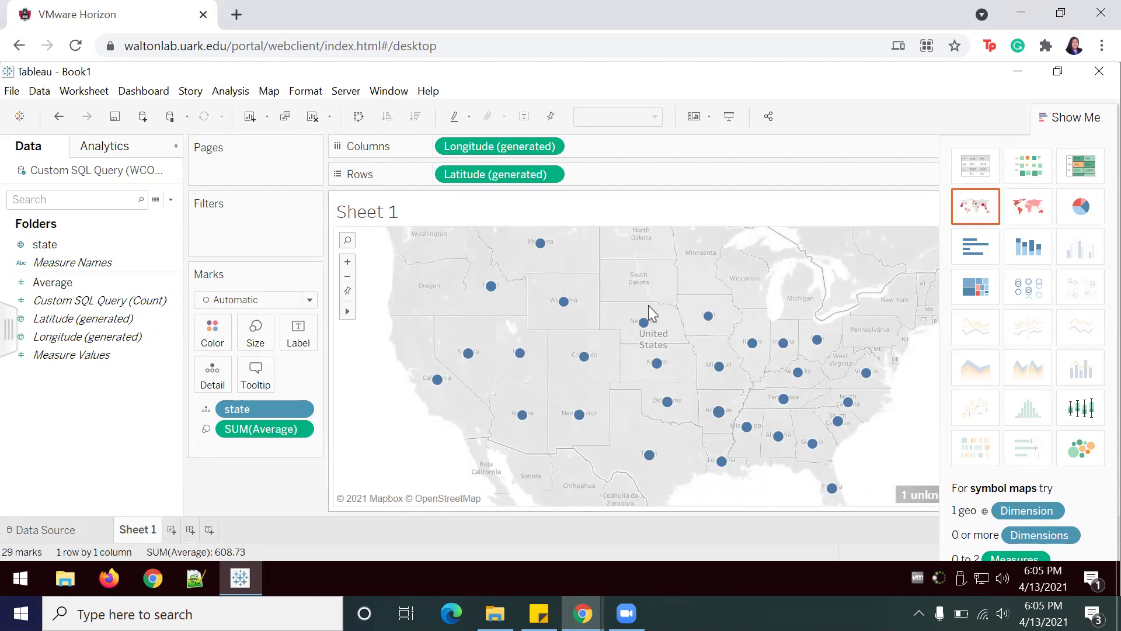
pyautogui.click(1039, 218)
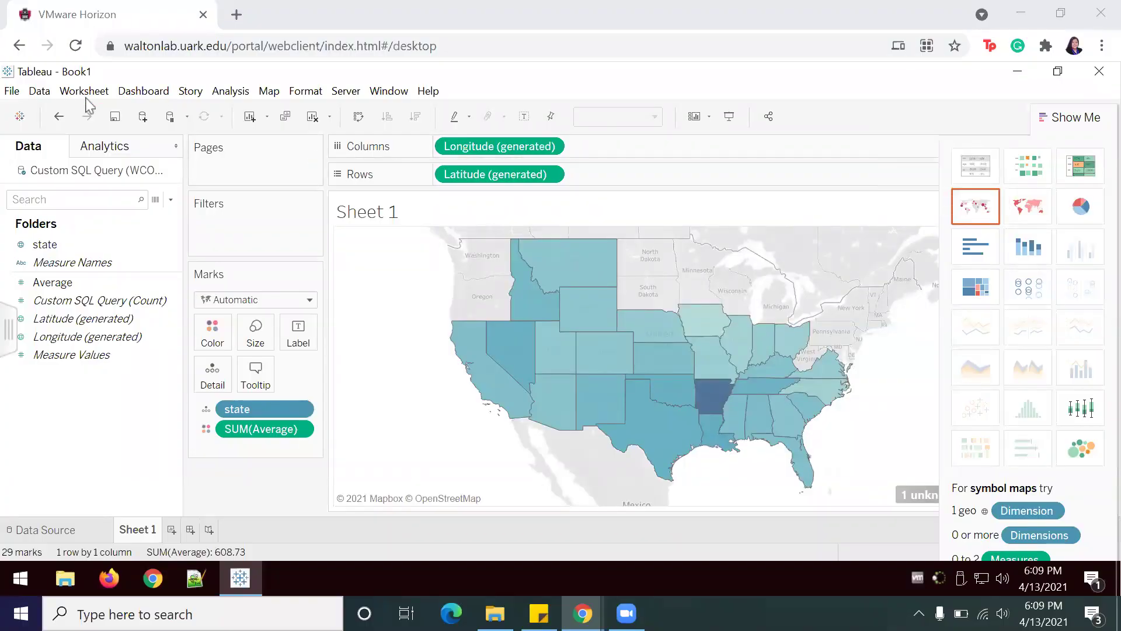
# Step: Add a new data source from the Microsoft SQL Server essql1.walton.uark.edu, database WCOB_DILLARDS, using Windows Authentication
pyautogui.click(39, 92)
pyautogui.click(81, 112)
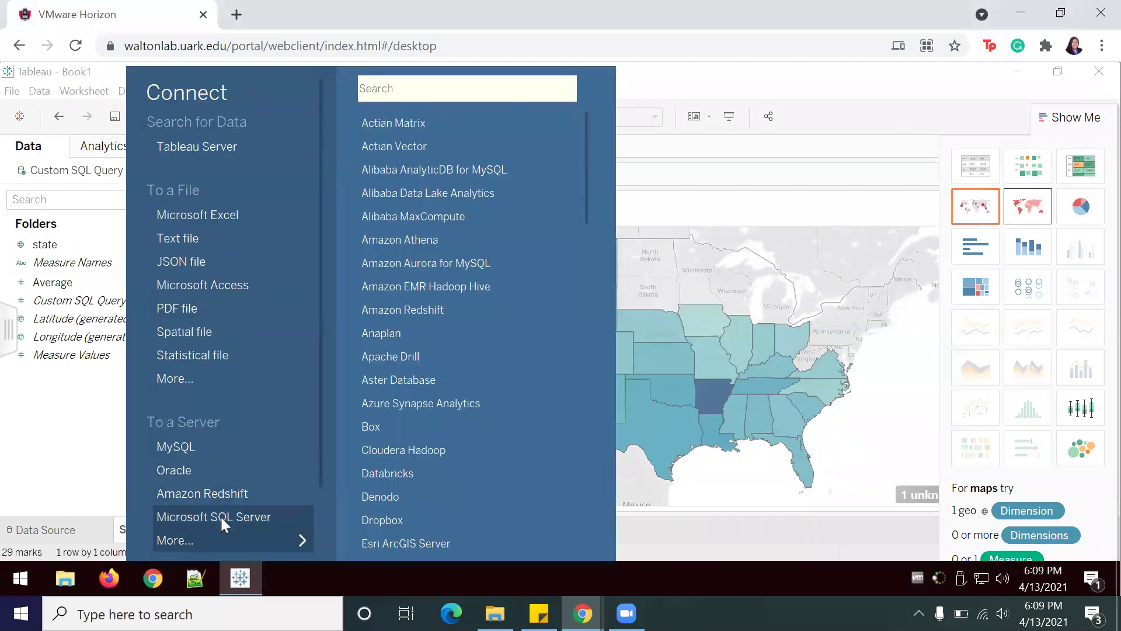
pyautogui.click(219, 515)
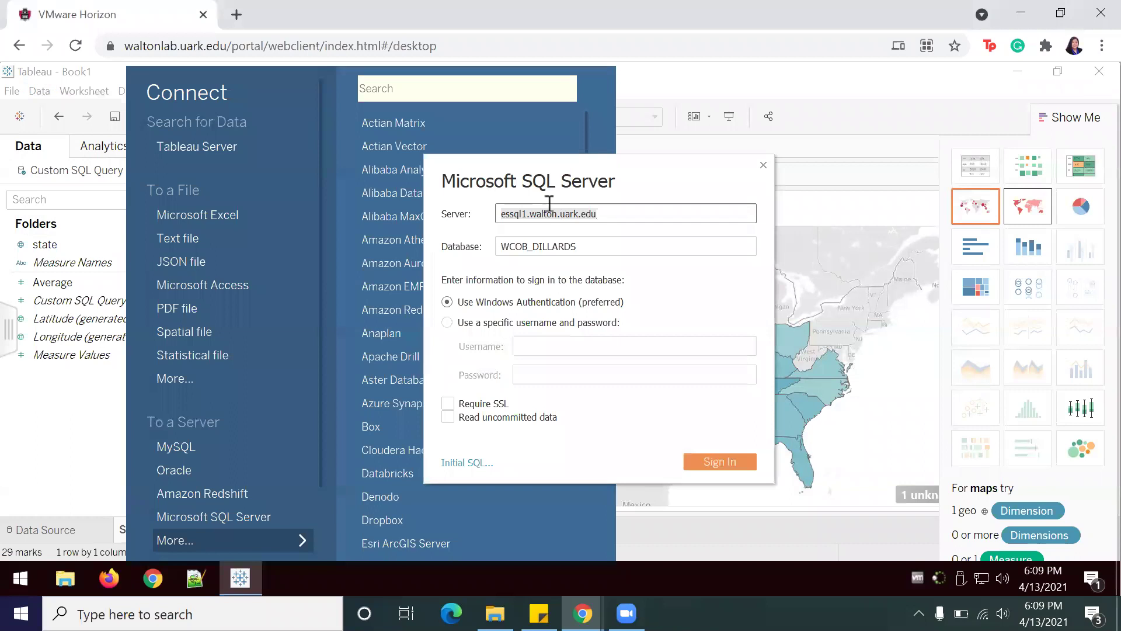
pyautogui.moveTo(600, 214); pyautogui.dragTo(494, 214)
pyautogui.click(500, 245)
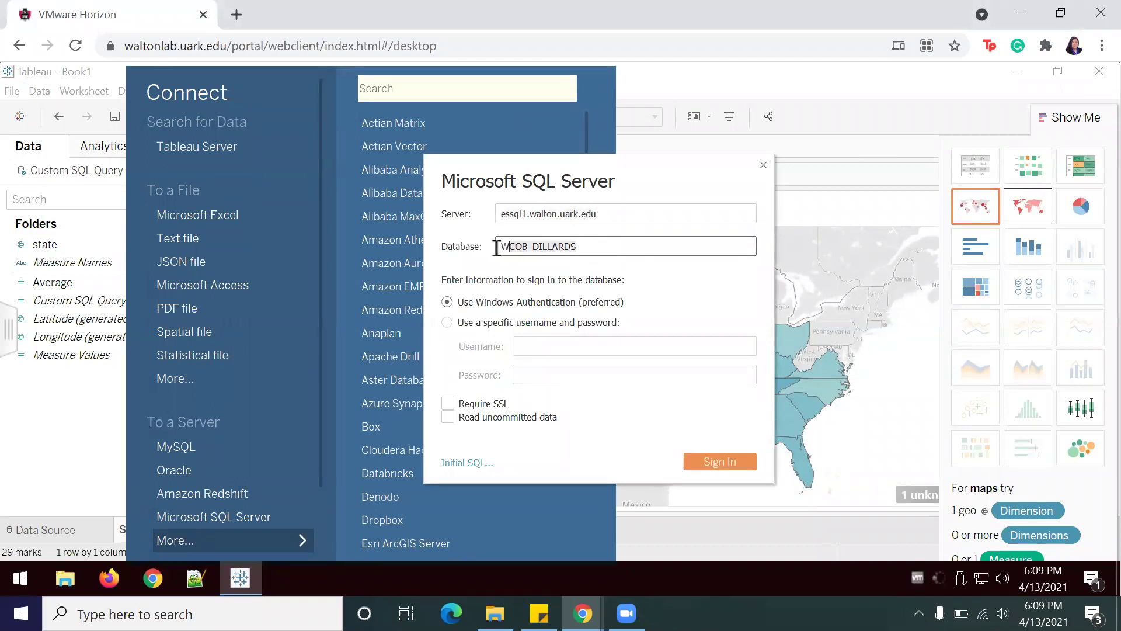
pyautogui.click(715, 462)
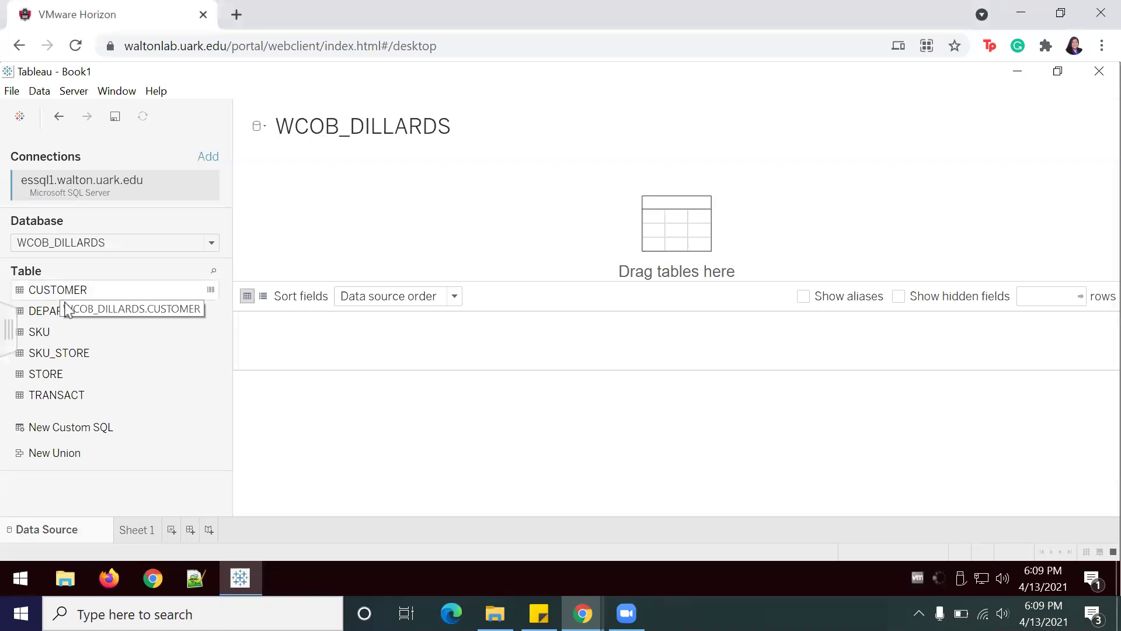
# Step: Add the TRANSACT table to the new data source and relate the STORE table to it
pyautogui.moveTo(75, 396); pyautogui.dragTo(342, 242)
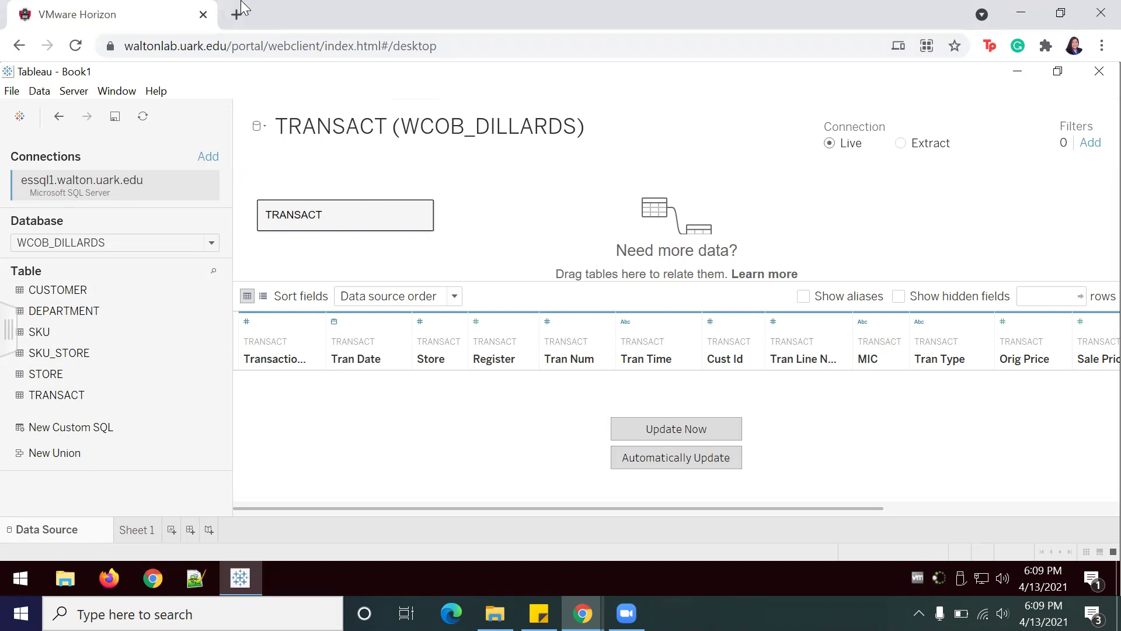
pyautogui.moveTo(73, 376); pyautogui.dragTo(610, 225)
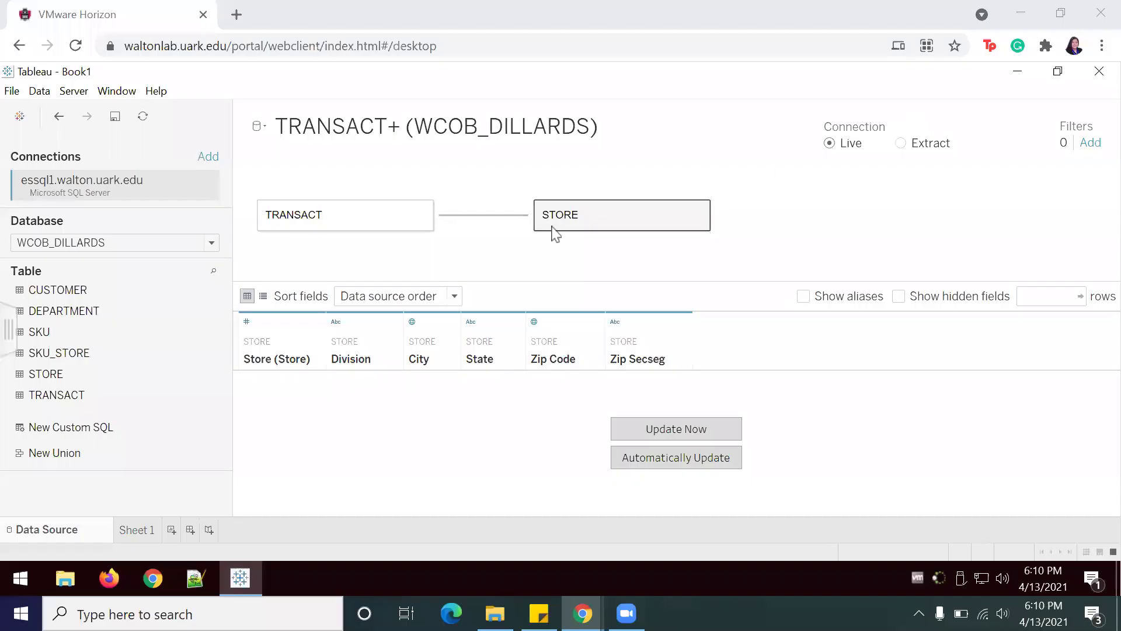
pyautogui.click(695, 225)
pyautogui.click(730, 258)
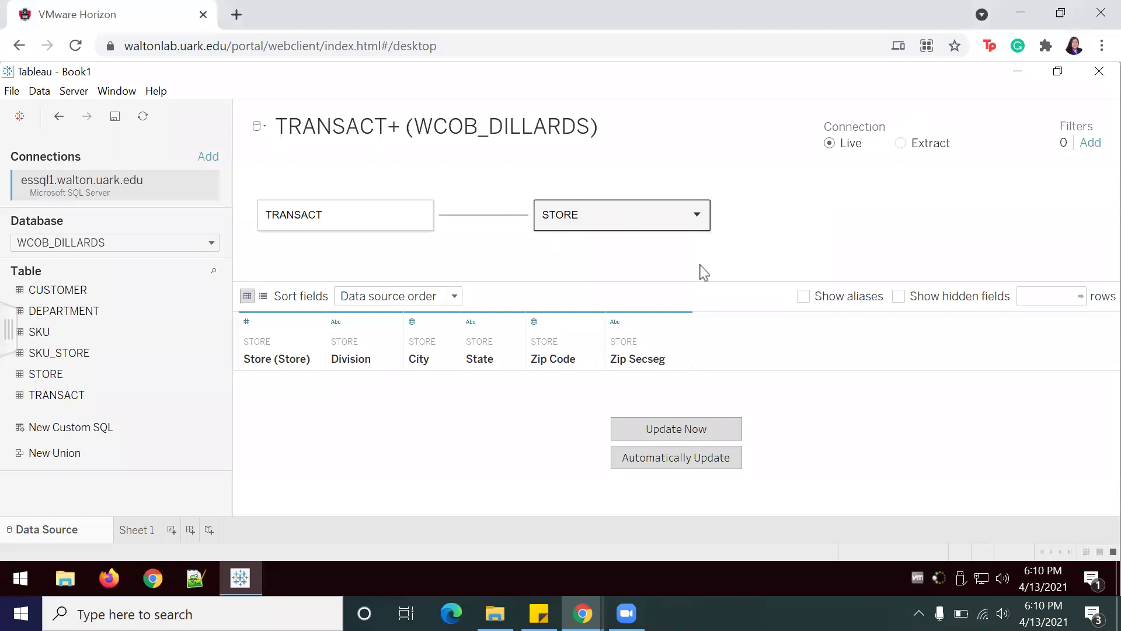
# Step: Open the TRANSACT table's physical layer and inner join the STORE table to it on the Store field
pyautogui.doubleClick(347, 227)
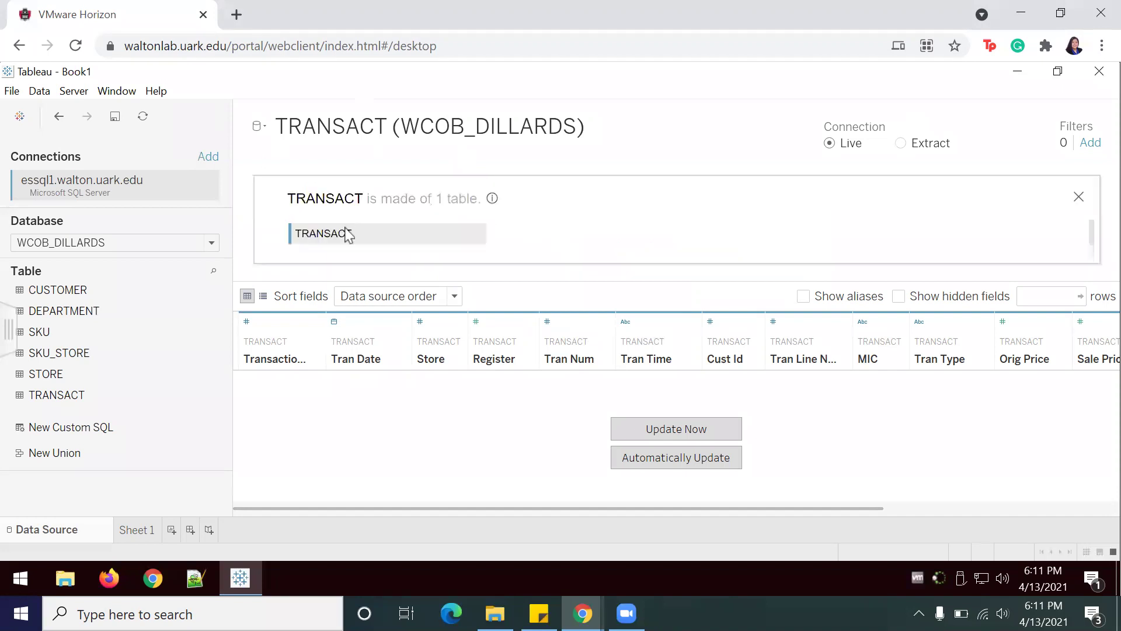
pyautogui.moveTo(56, 374); pyautogui.dragTo(539, 237)
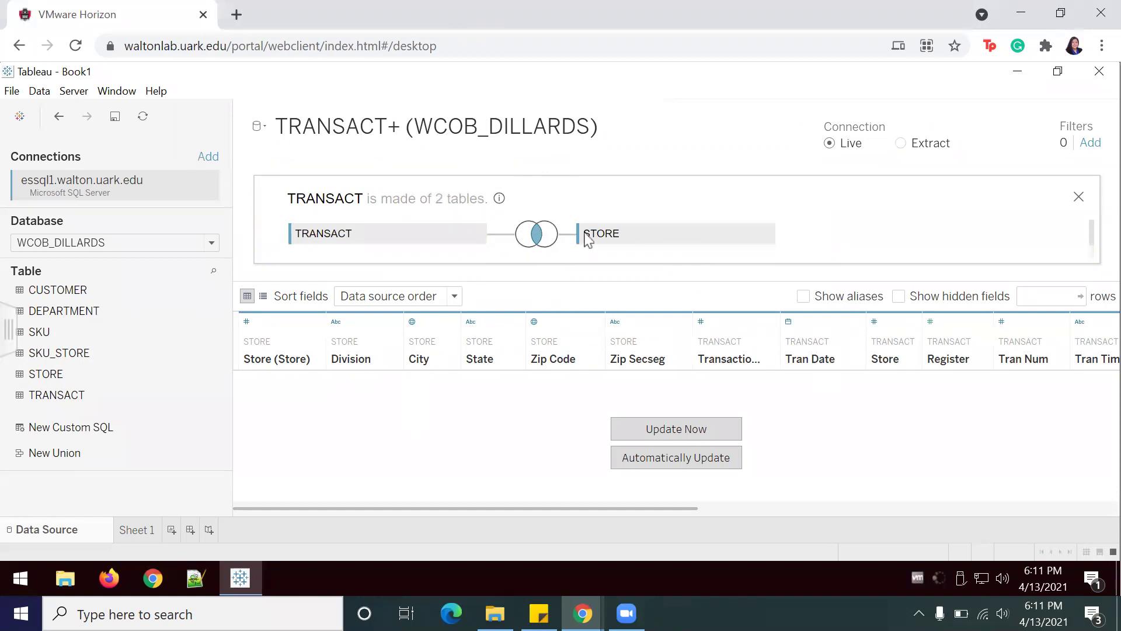
pyautogui.click(538, 236)
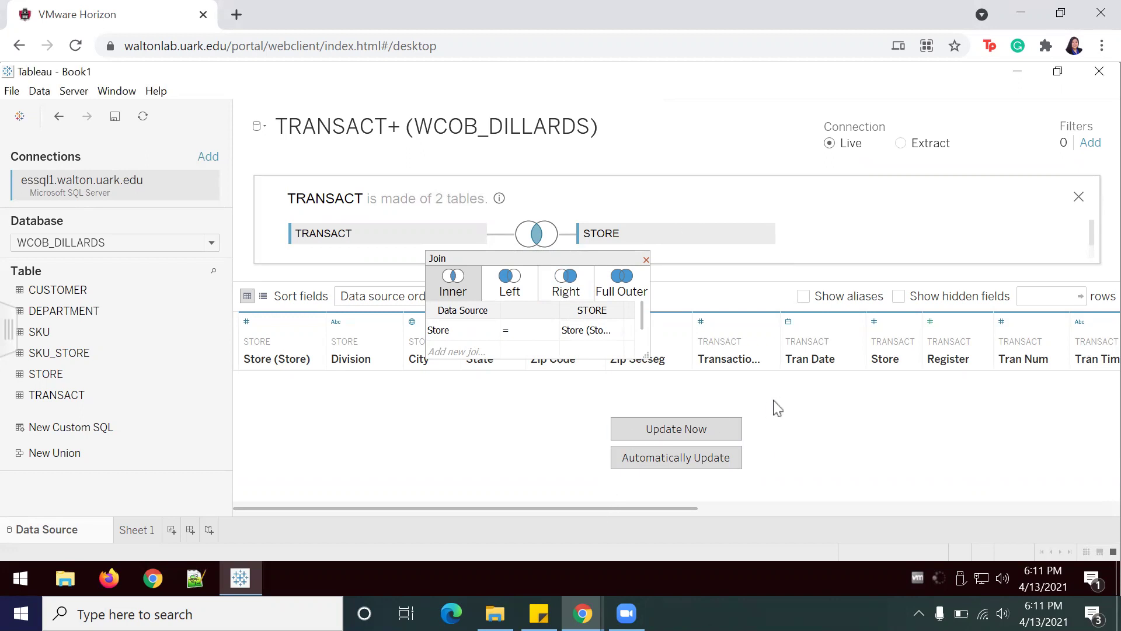
pyautogui.click(645, 259)
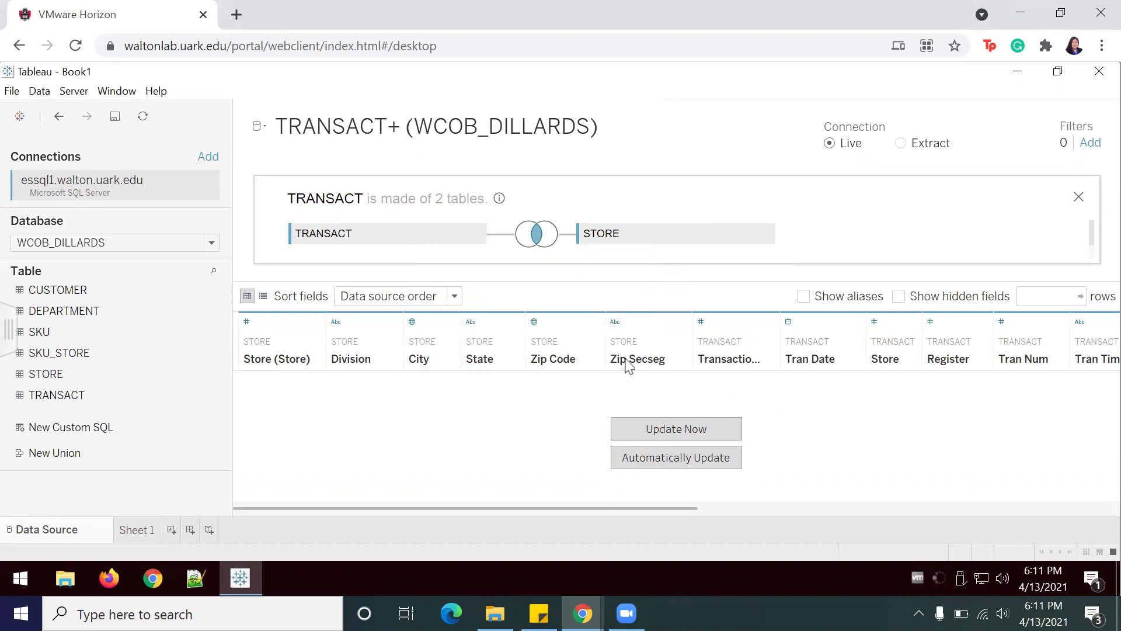
# Step: Assign the State/Province geographic role to the State field and update the data preview
pyautogui.click(471, 322)
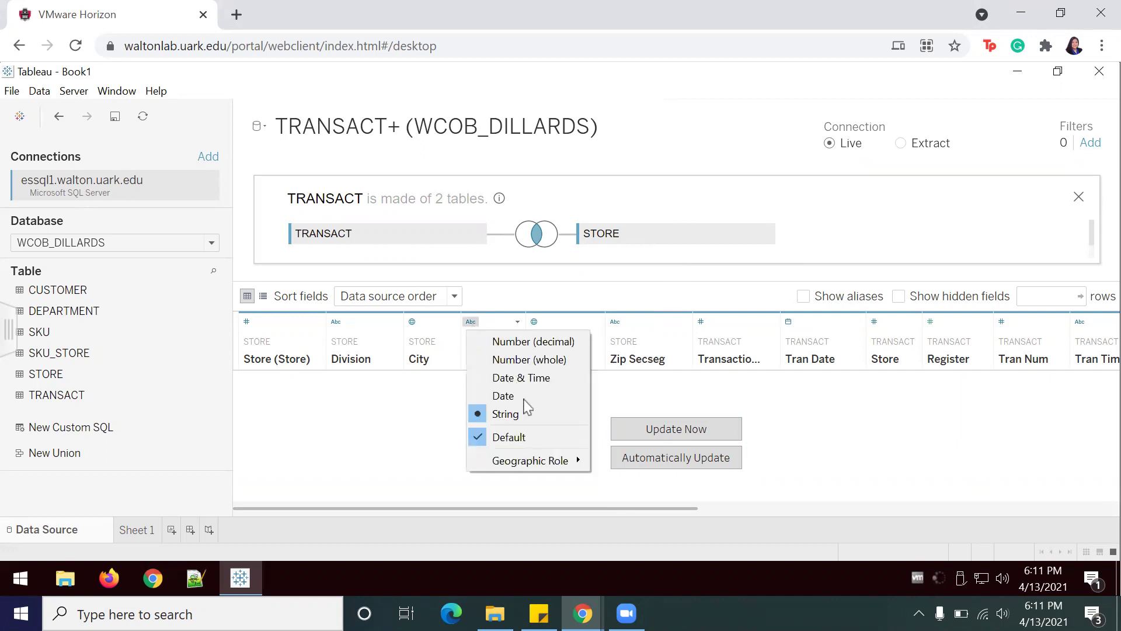
pyautogui.moveTo(527, 461)
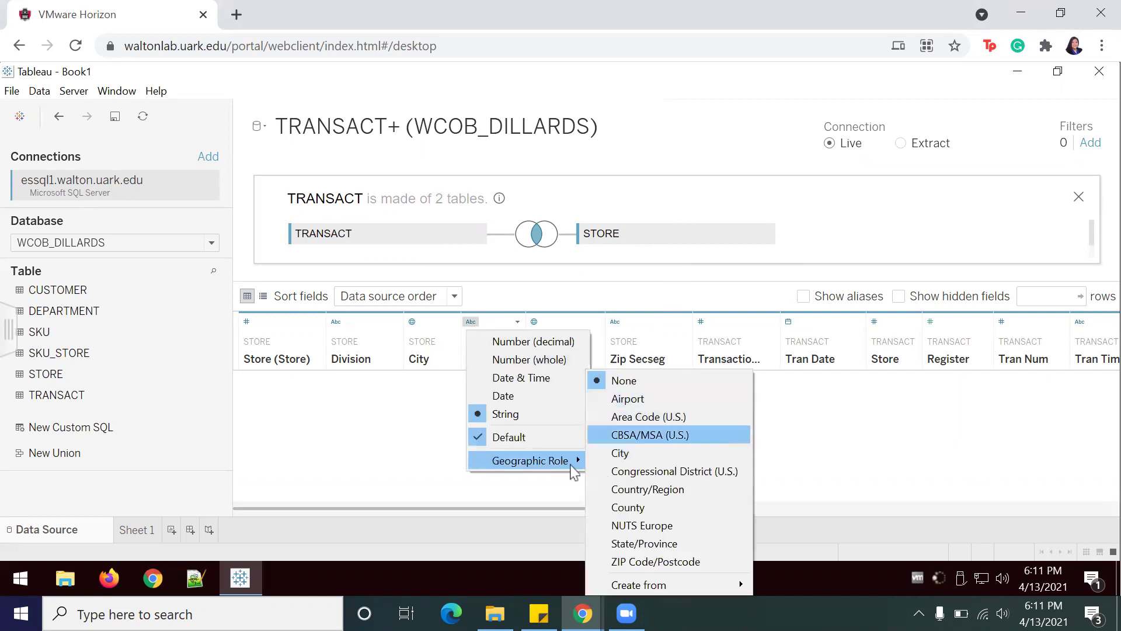
pyautogui.click(647, 545)
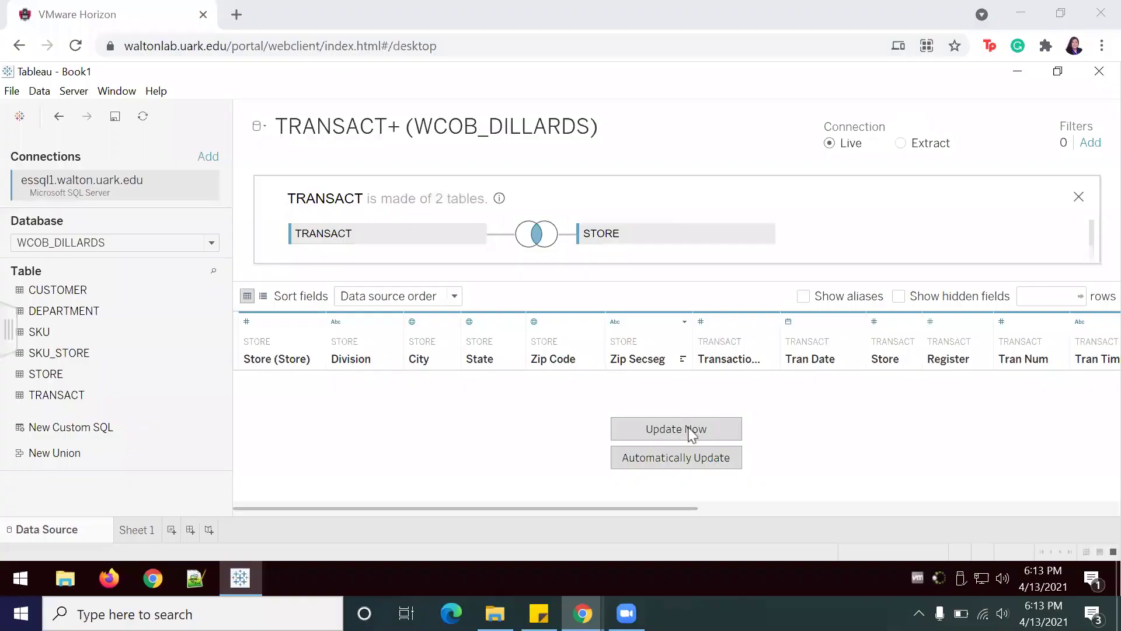
pyautogui.click(692, 432)
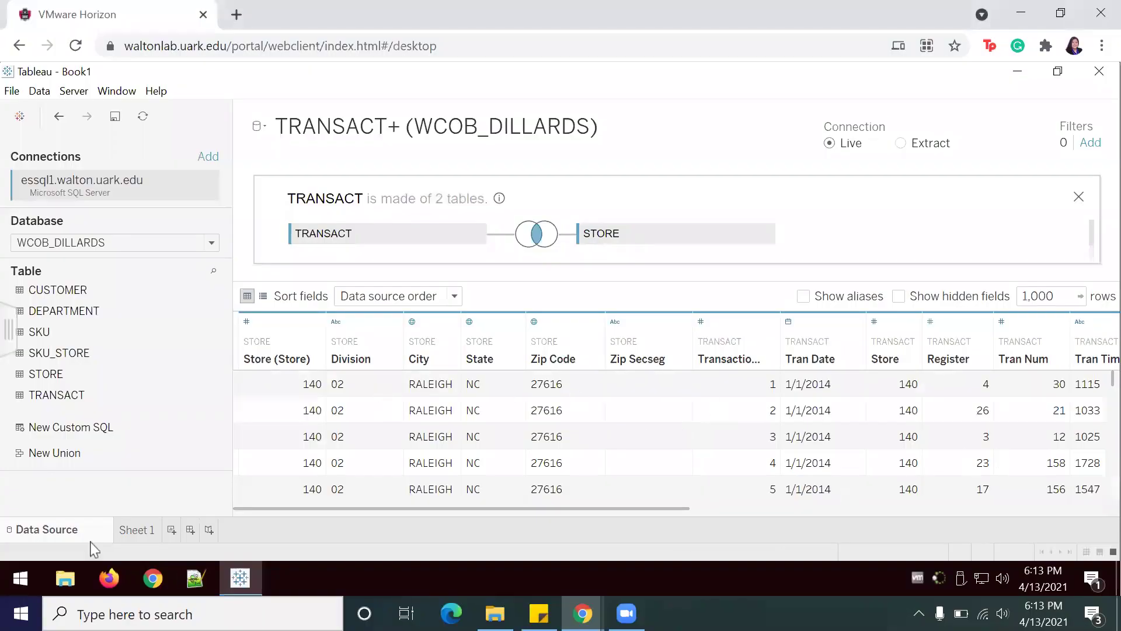
# Step: Remove the state and SUM(Average) fields from the marks of the Sheet 1 map
pyautogui.click(138, 531)
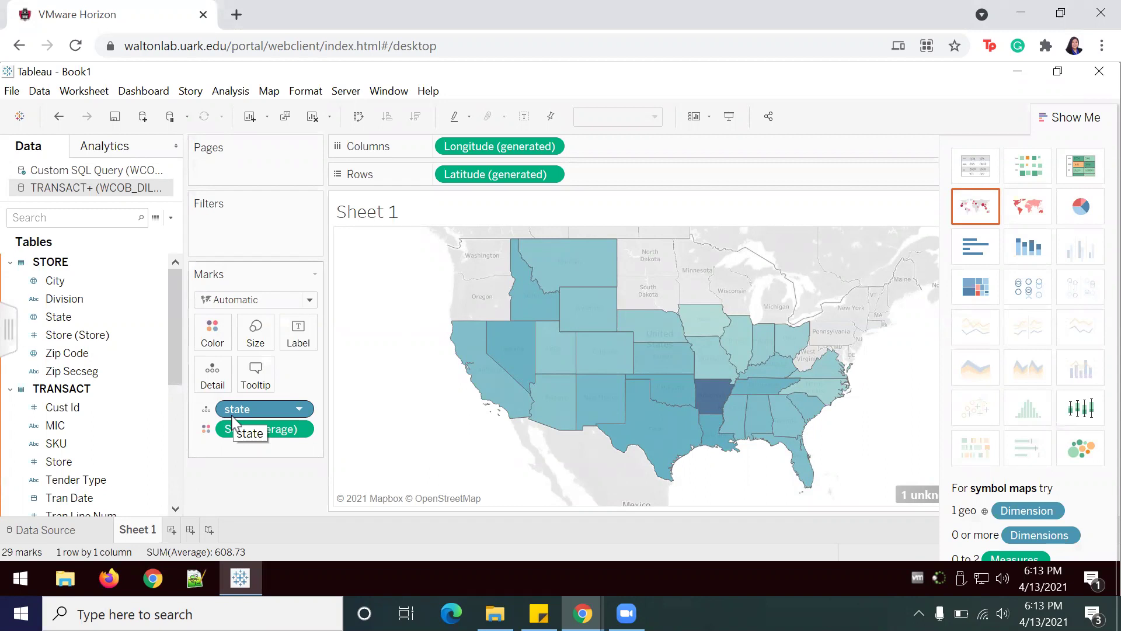
pyautogui.rightClick(266, 409)
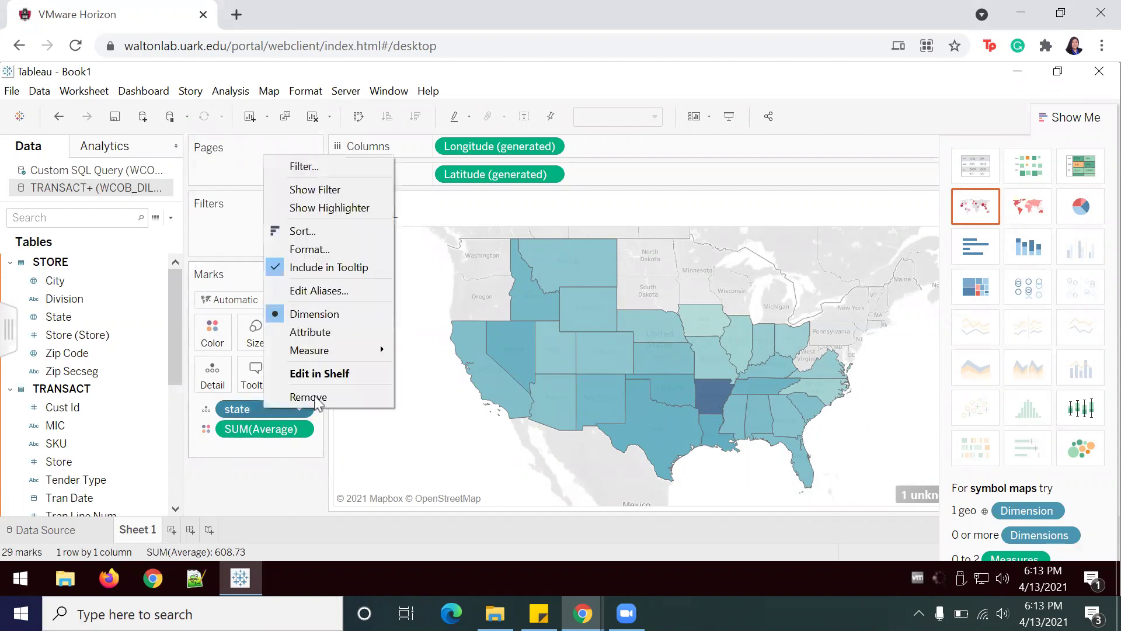
pyautogui.click(315, 398)
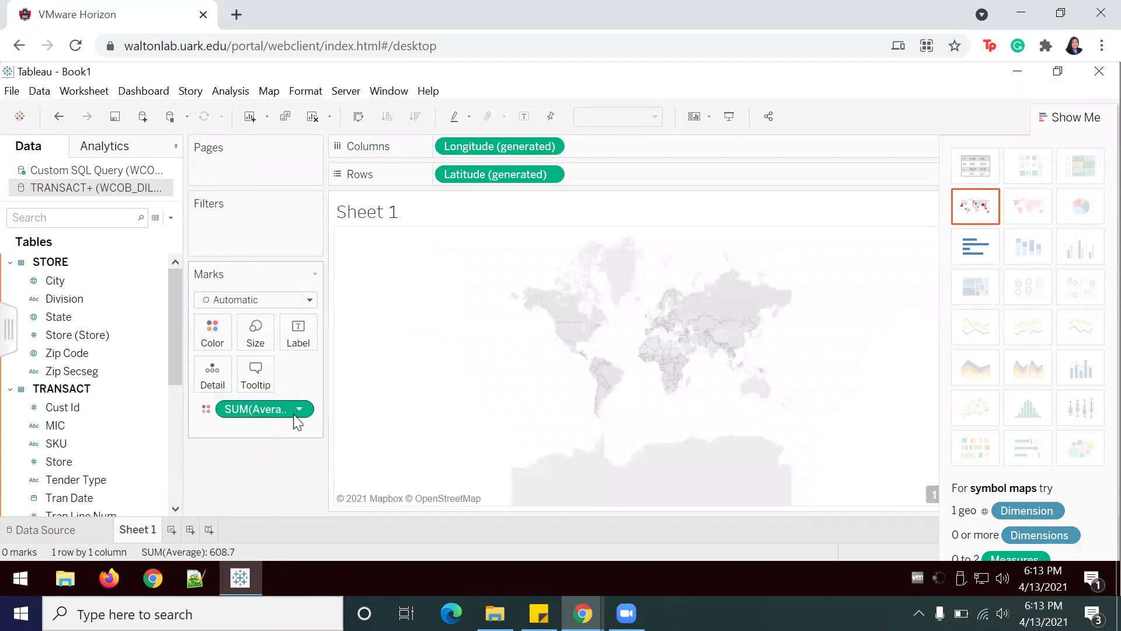
pyautogui.click(295, 412)
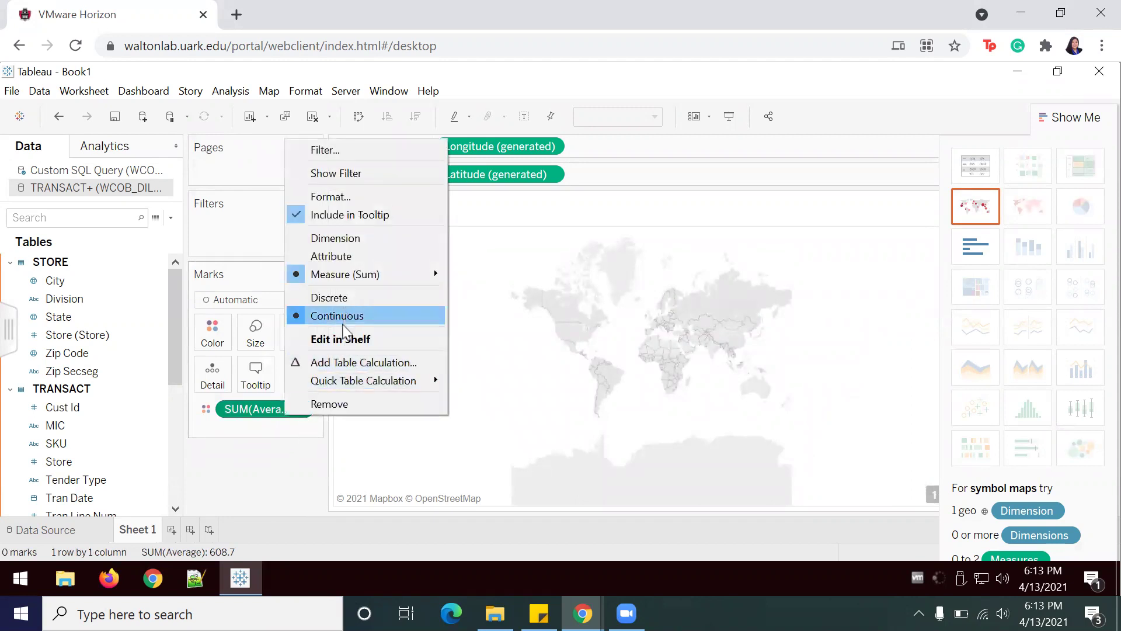
pyautogui.click(337, 403)
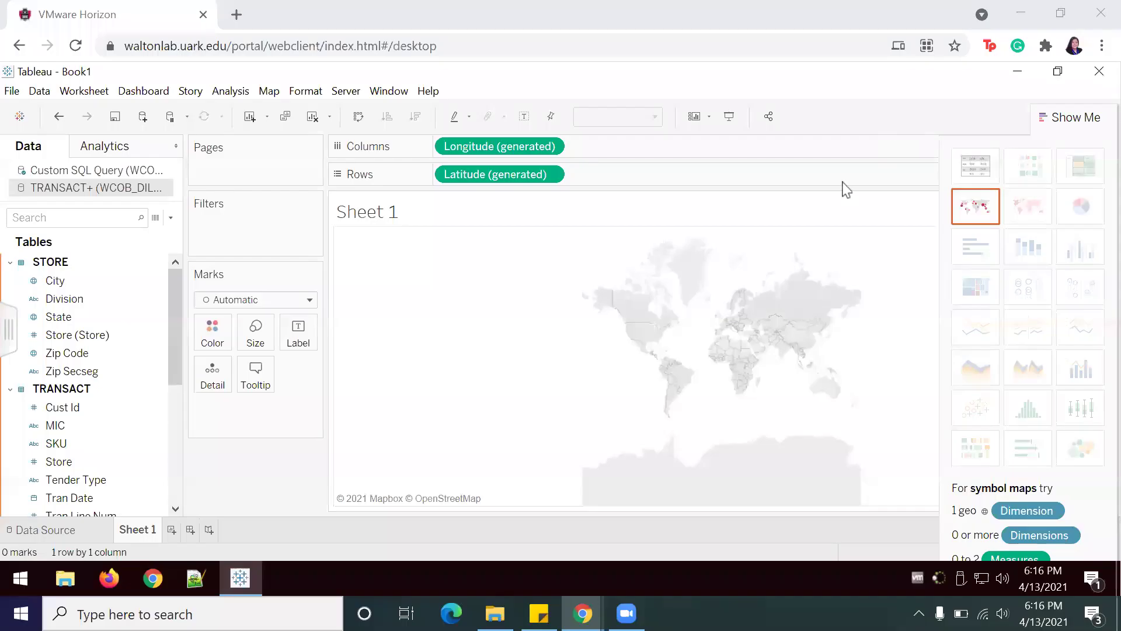
# Step: Try to plot the STORE table's State field from the TRANSACT+ data source on Sheet 1
pyautogui.click(54, 319)
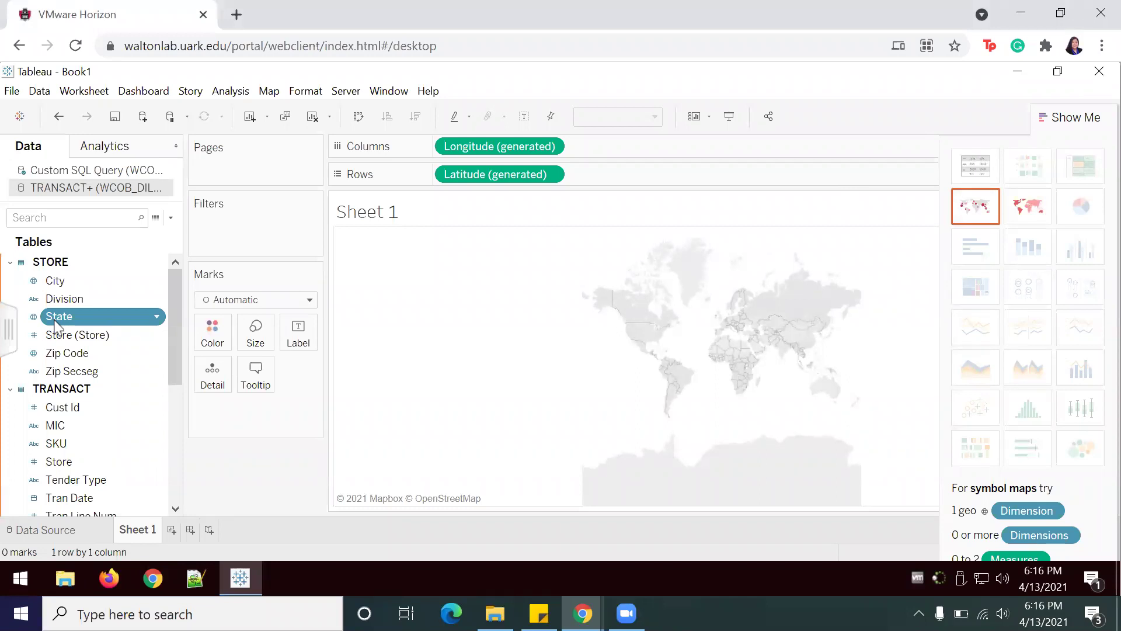
pyautogui.doubleClick(56, 320)
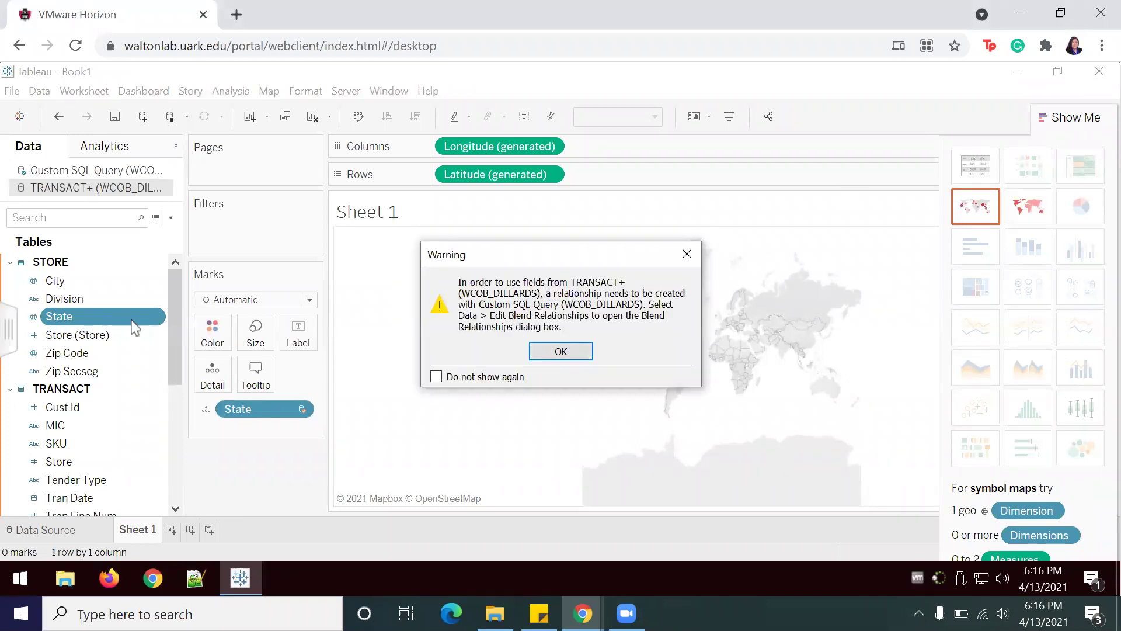
pyautogui.click(550, 355)
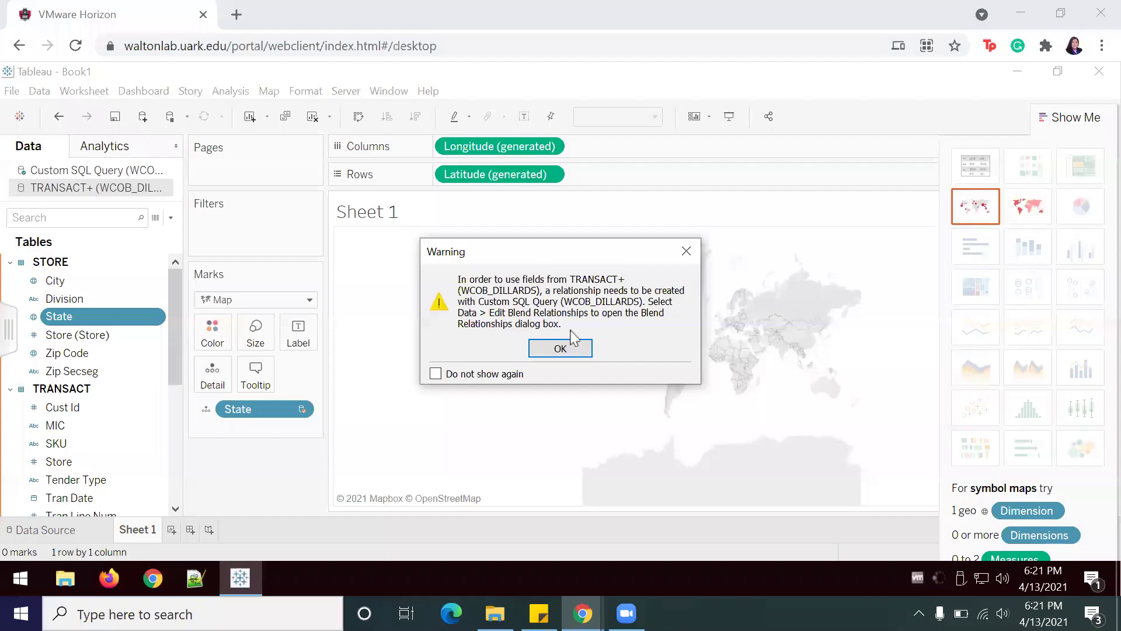
pyautogui.click(686, 251)
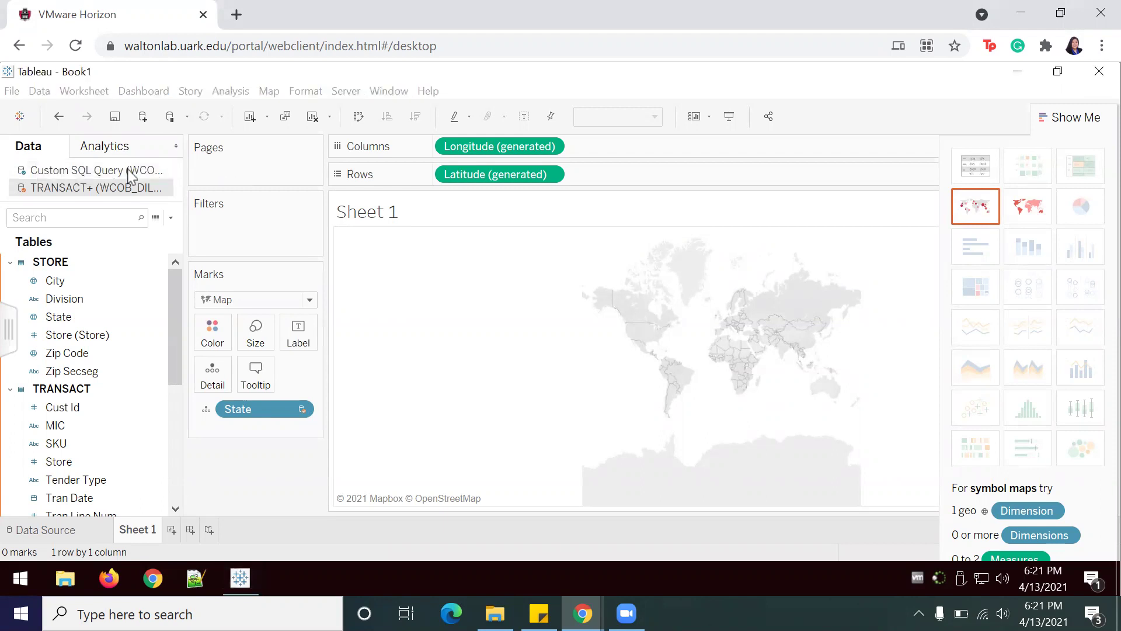
# Step: Close the Custom SQL Query data source and confirm its removal from the workbook
pyautogui.rightClick(130, 174)
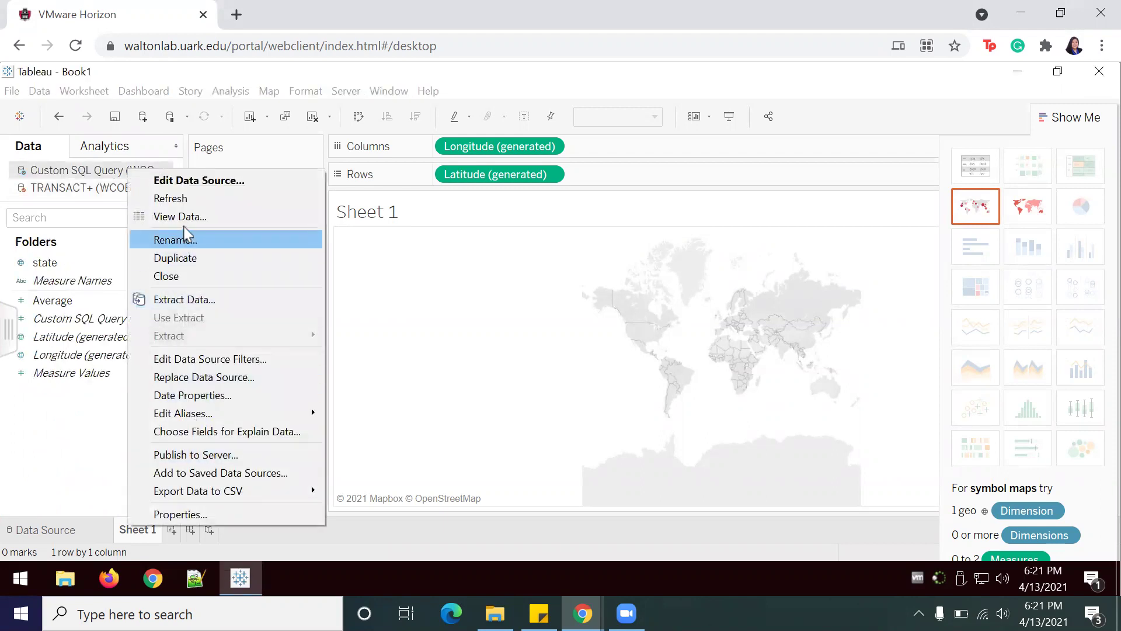
pyautogui.click(199, 276)
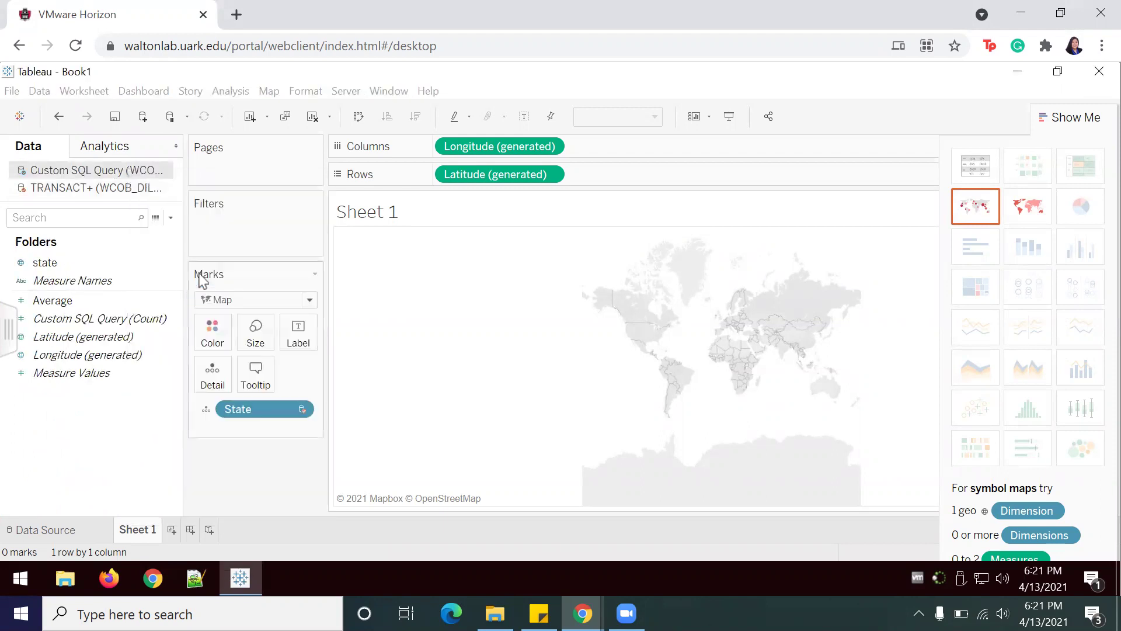
pyautogui.click(573, 385)
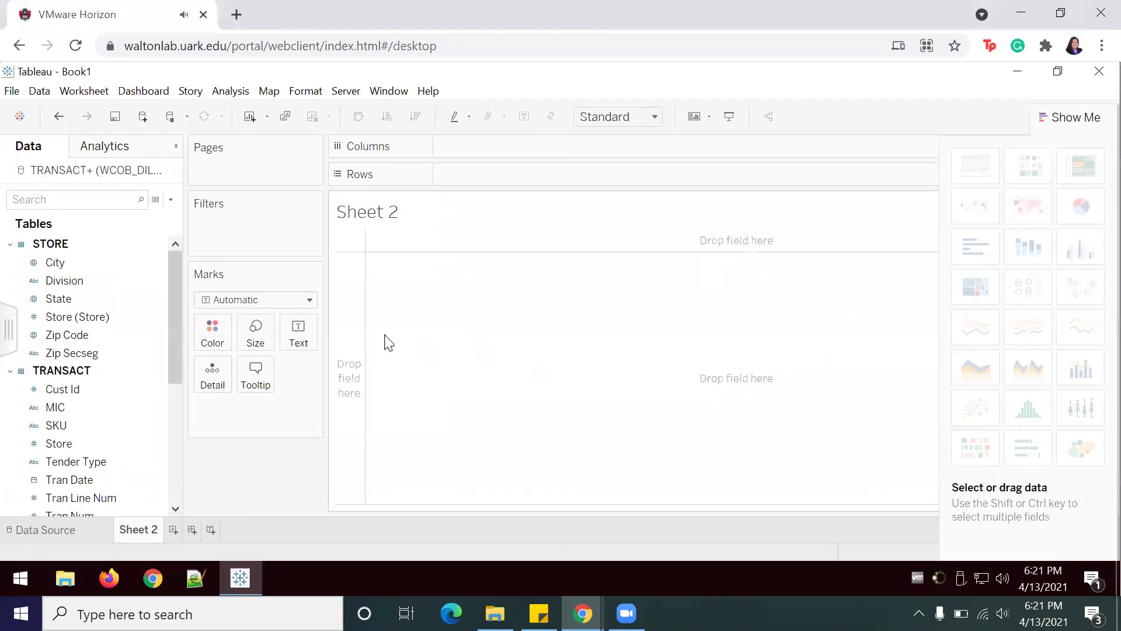
# Step: Plot the STORE table's State field as a map on Sheet 2 and add the Tran Amt measure
pyautogui.click(85, 300)
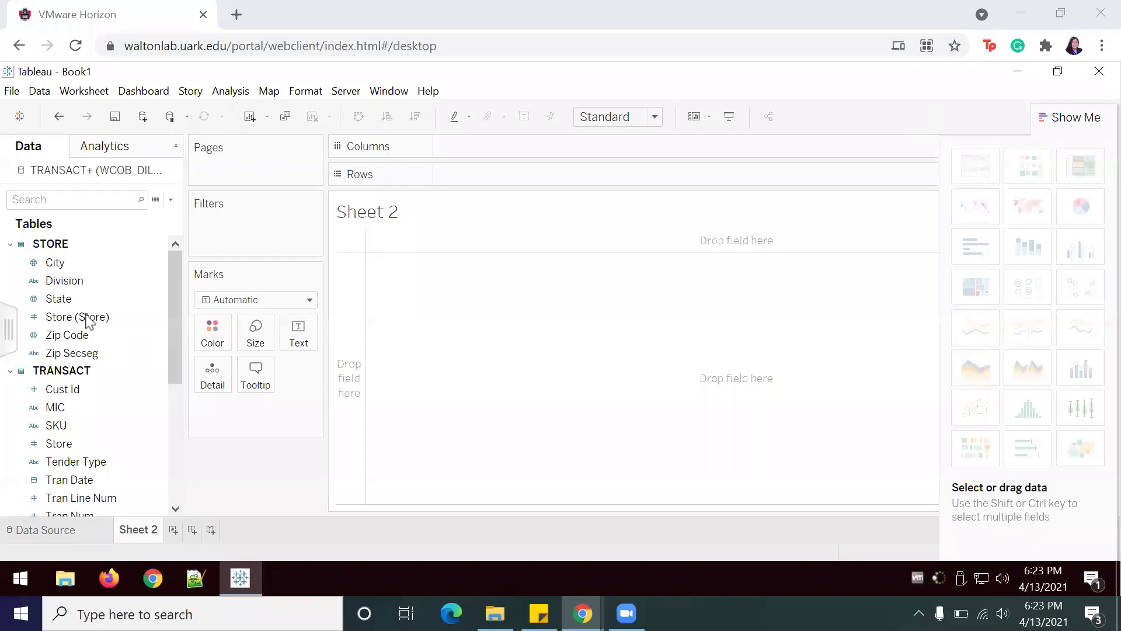
pyautogui.click(87, 320)
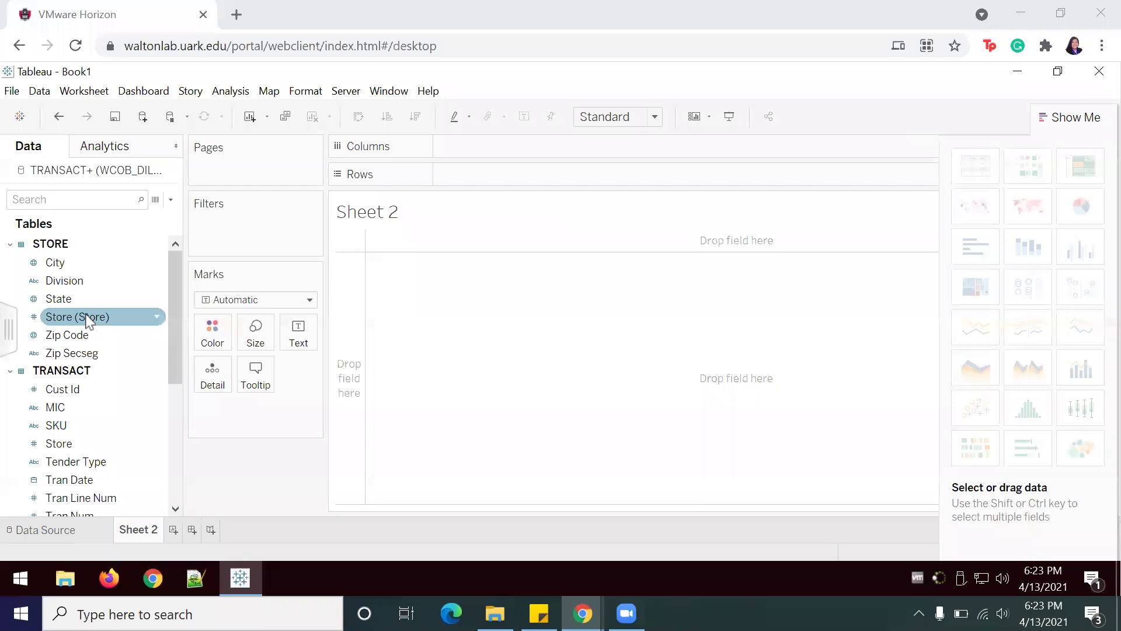
pyautogui.doubleClick(75, 298)
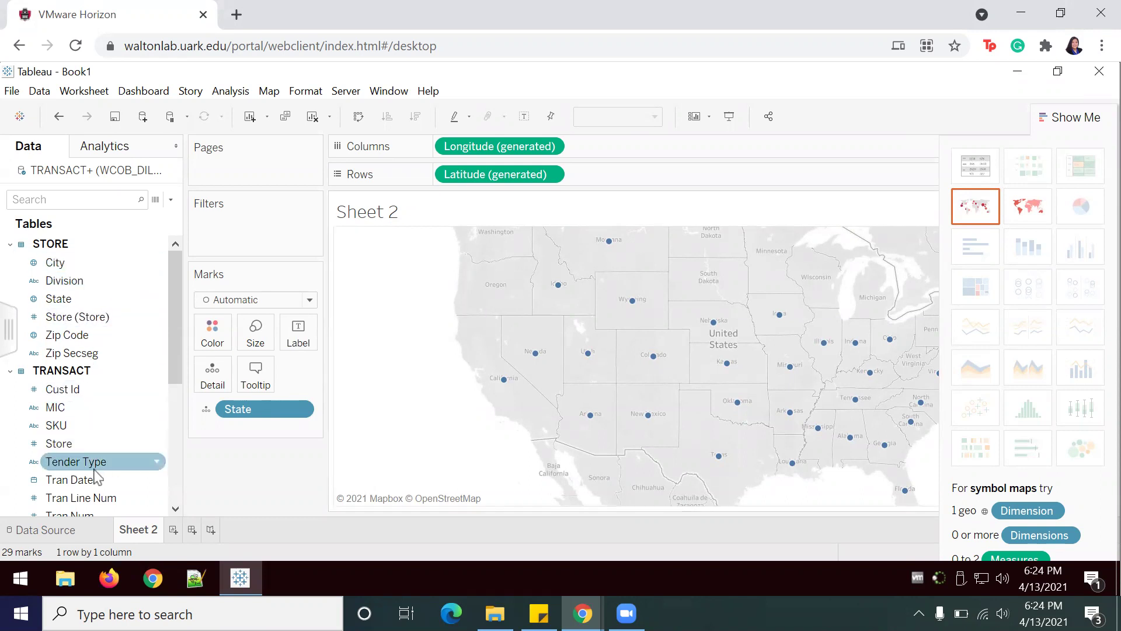
pyautogui.scroll(-2, 102, 479)
pyautogui.scroll(-2, 102, 470)
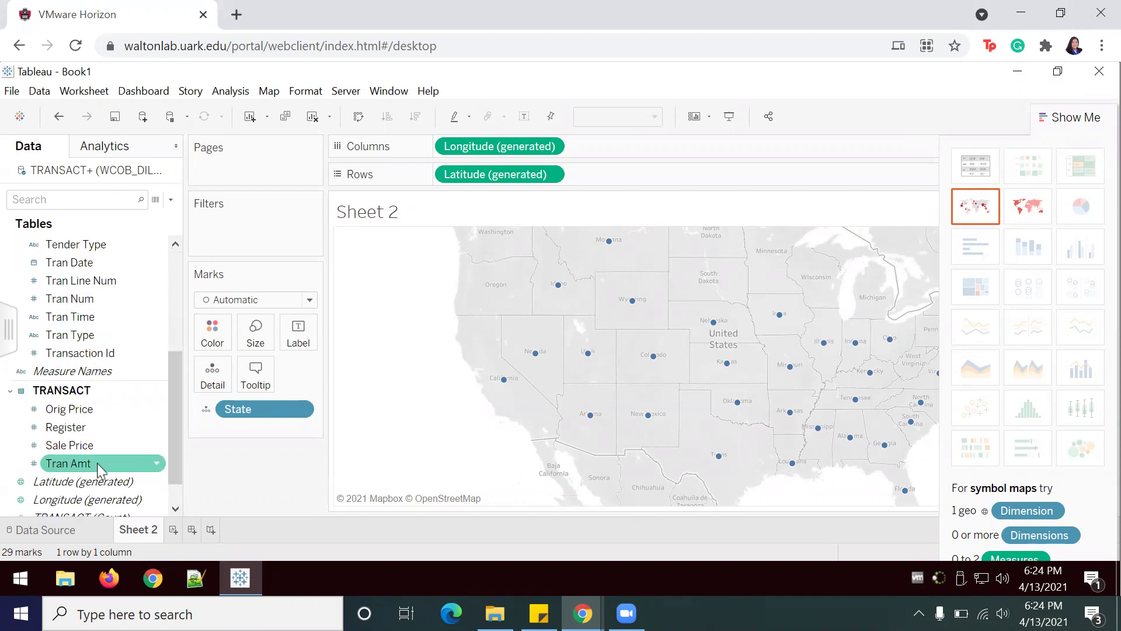
pyautogui.click(100, 464)
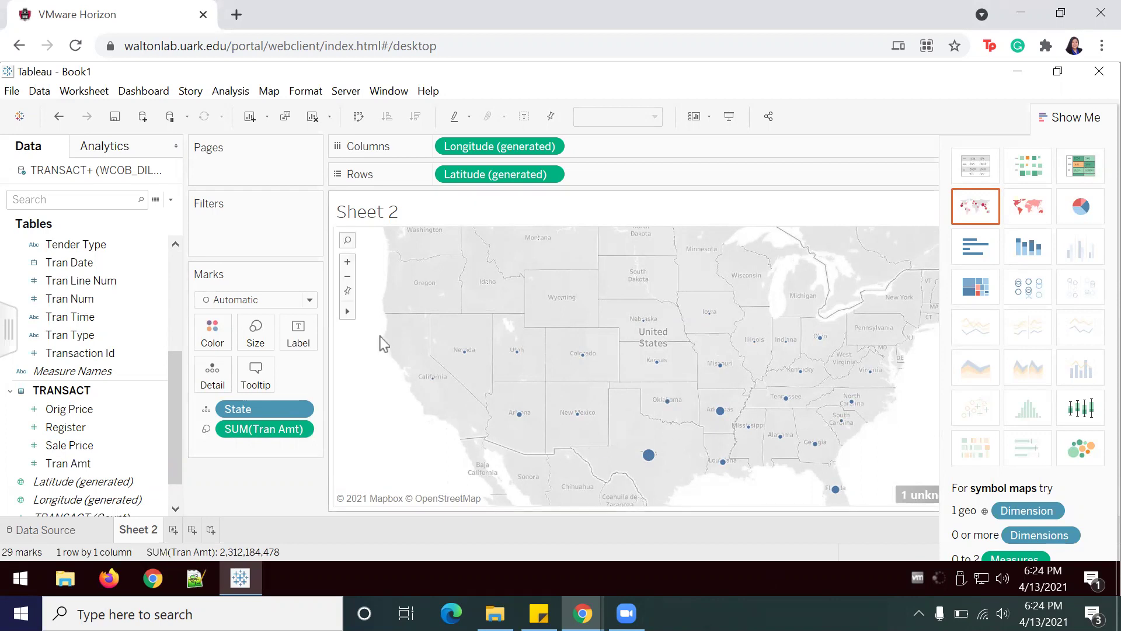
# Step: Change the Tran Amt aggregation to Average and display the states as a filled map
pyautogui.click(300, 430)
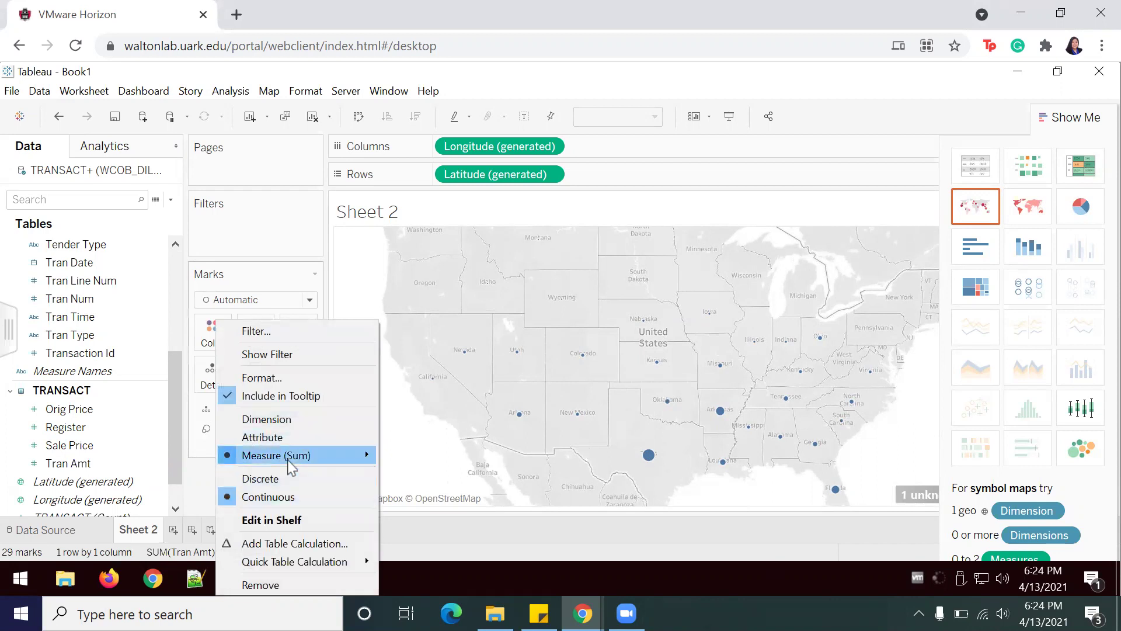
pyautogui.moveTo(294, 461)
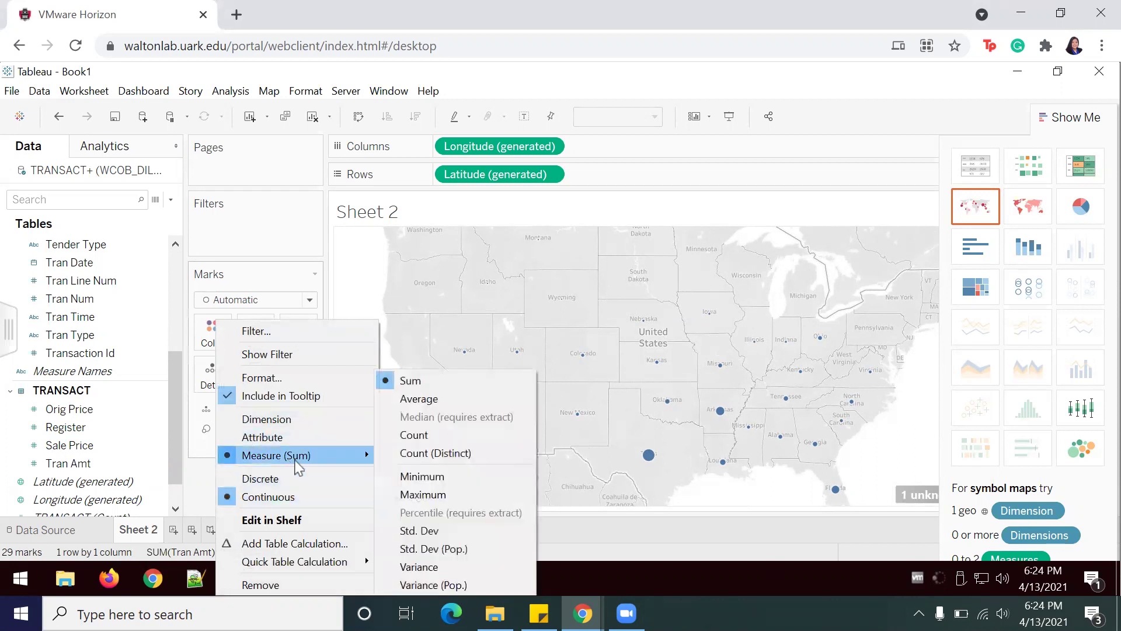
pyautogui.click(410, 400)
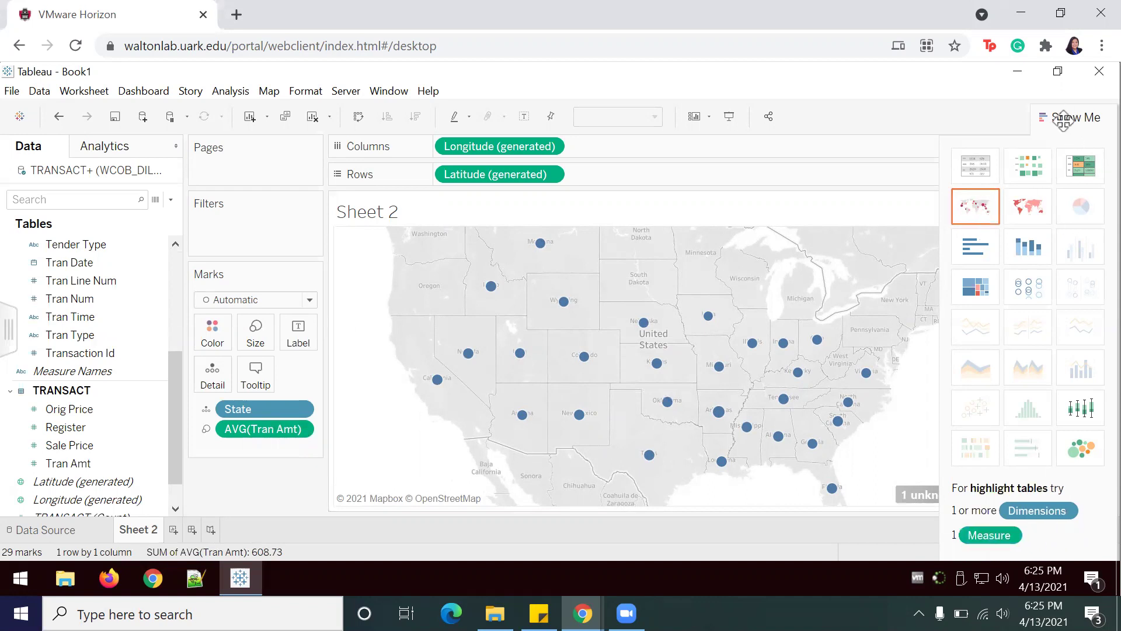
pyautogui.click(1031, 215)
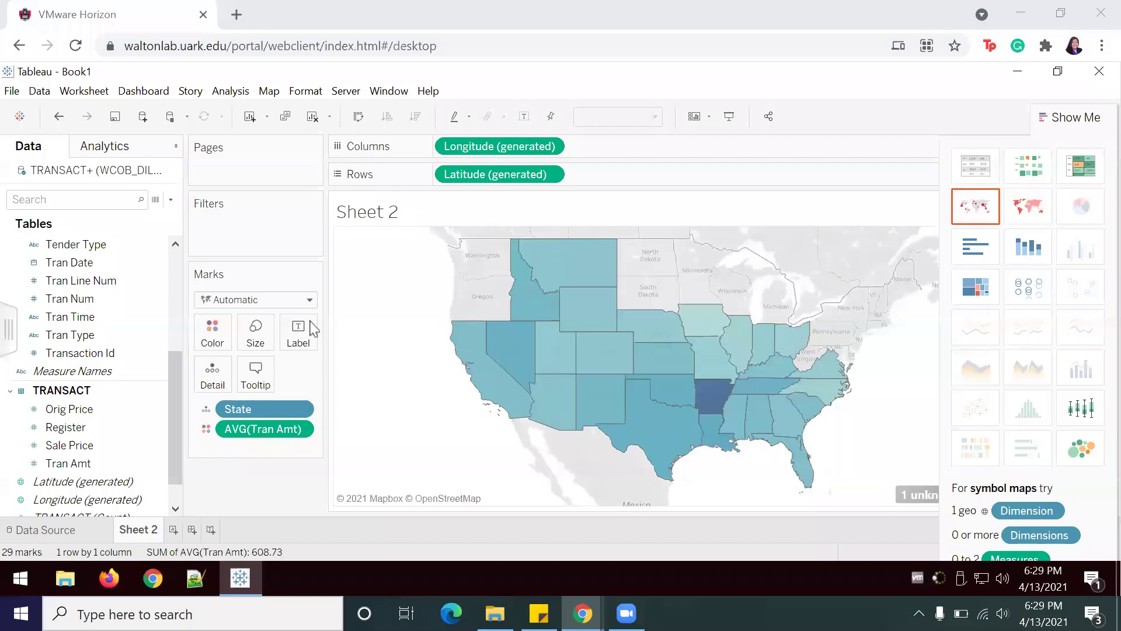
# Step: Select Arkansas on the filled map and filter the view to keep only that state
pyautogui.moveTo(715, 394)
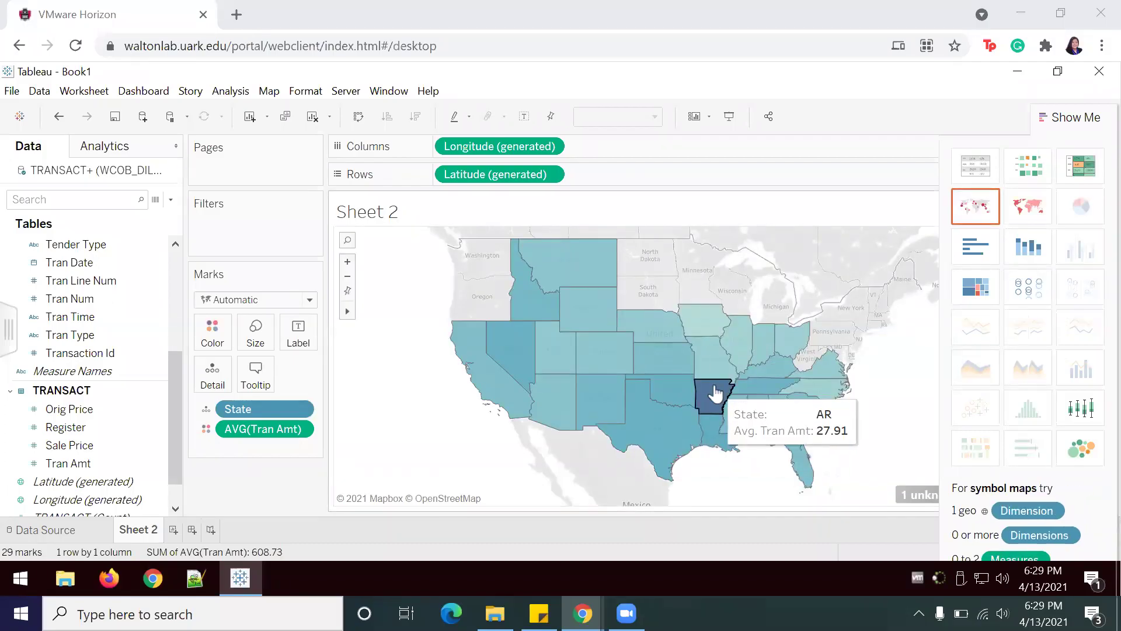
pyautogui.click(715, 394)
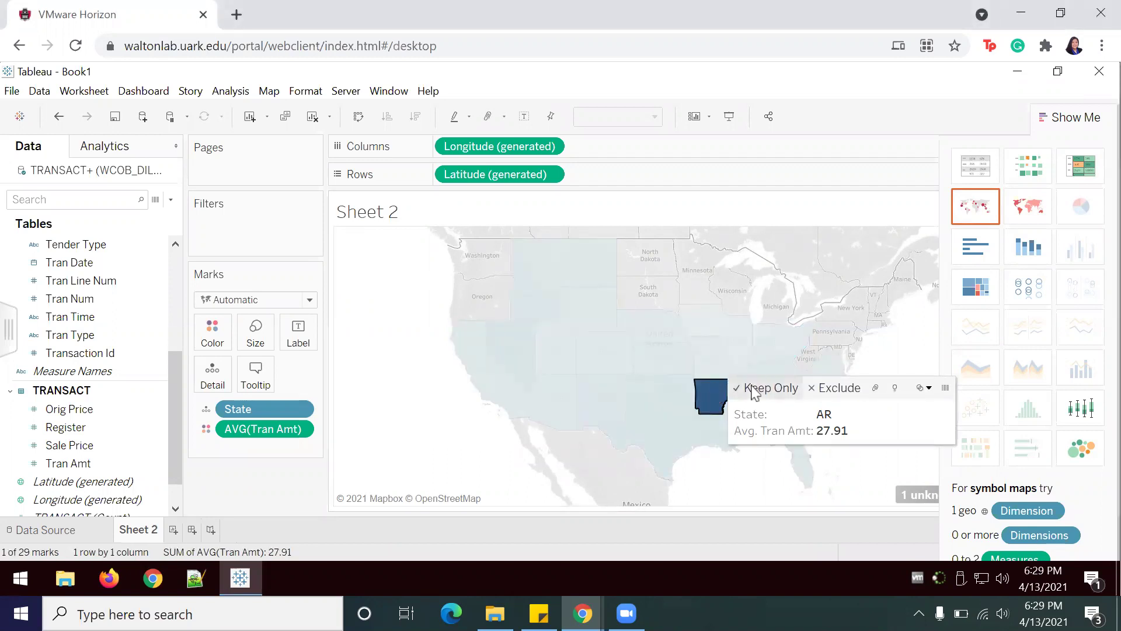
pyautogui.moveTo(709, 392)
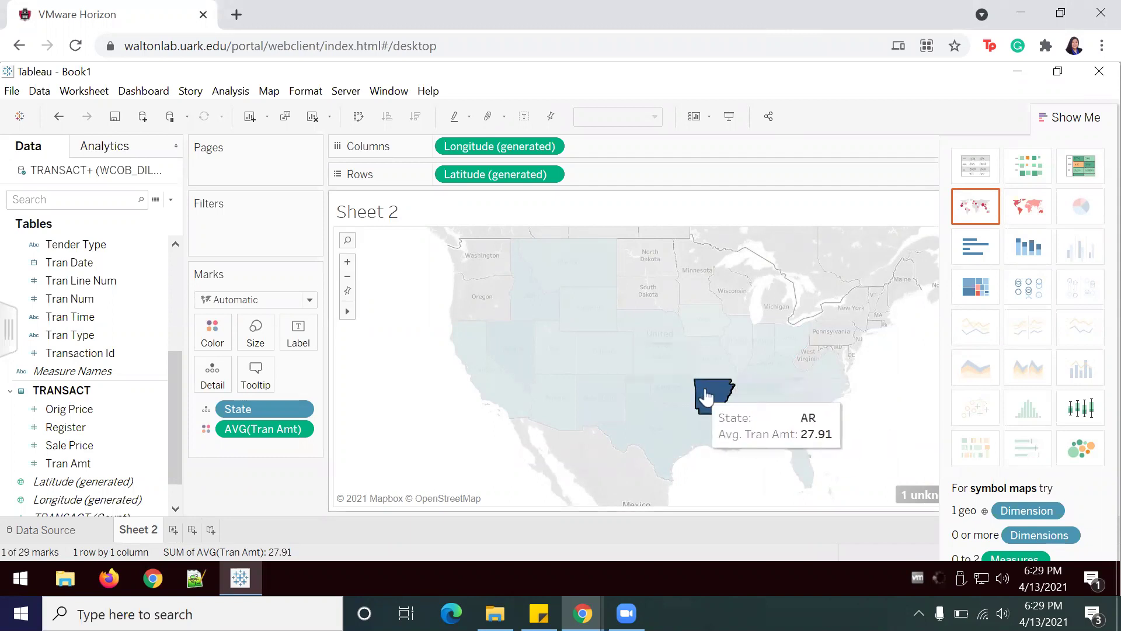
pyautogui.click(708, 398)
pyautogui.click(709, 399)
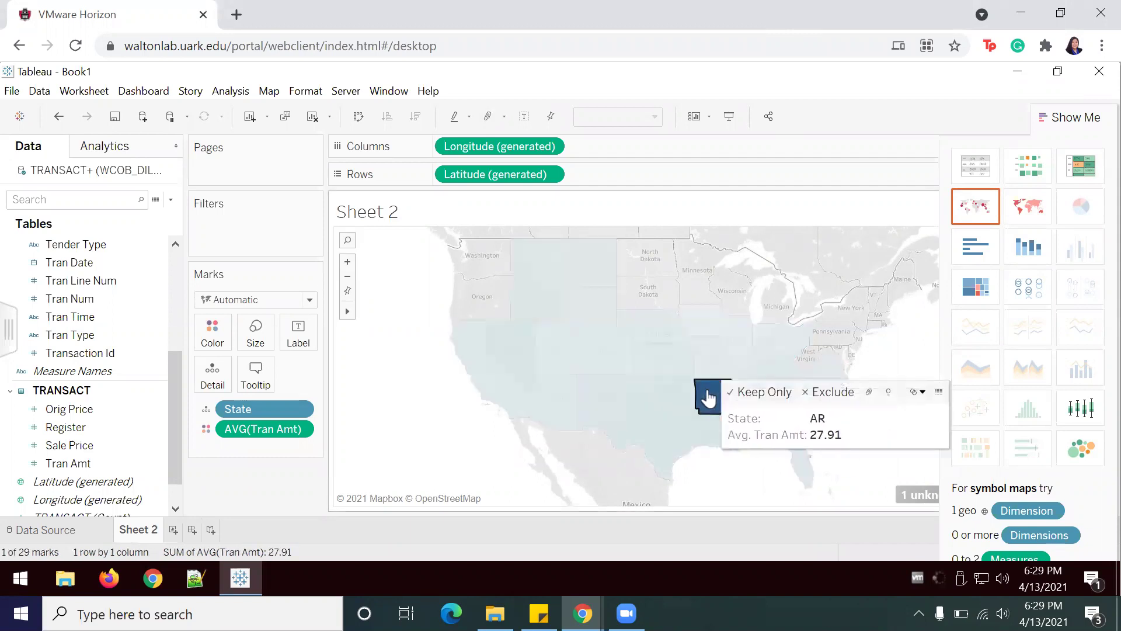
pyautogui.click(759, 394)
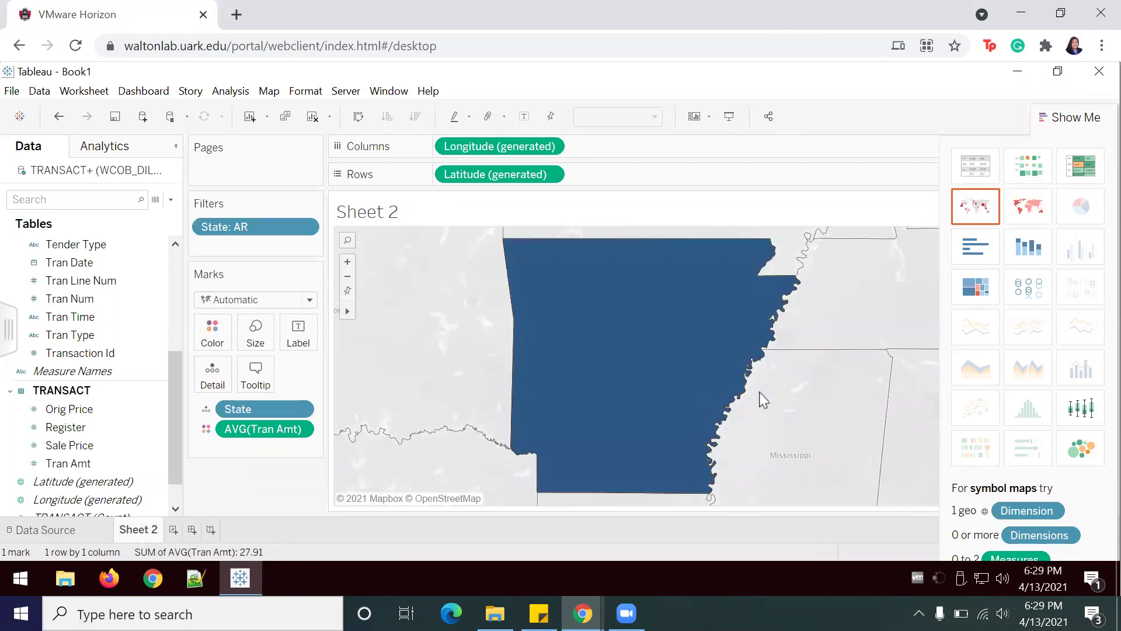
pyautogui.click(51, 265)
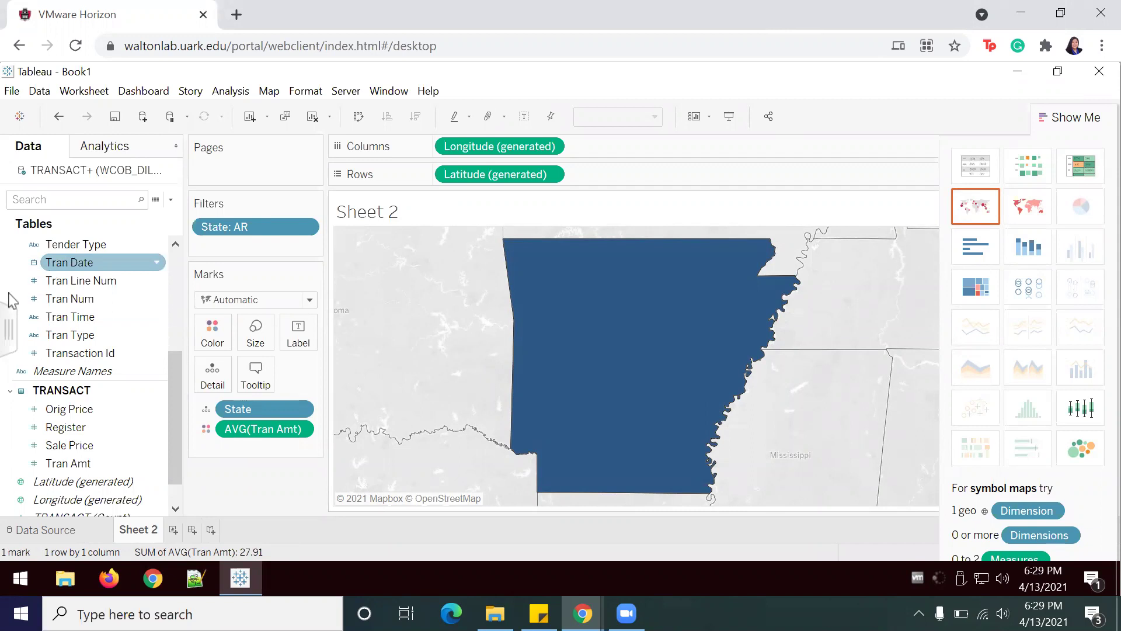
# Step: Add the STORE table's City field to the Arkansas view and display average Tran Amt by city as horizontal bars
pyautogui.moveTo(175, 357); pyautogui.dragTo(175, 256)
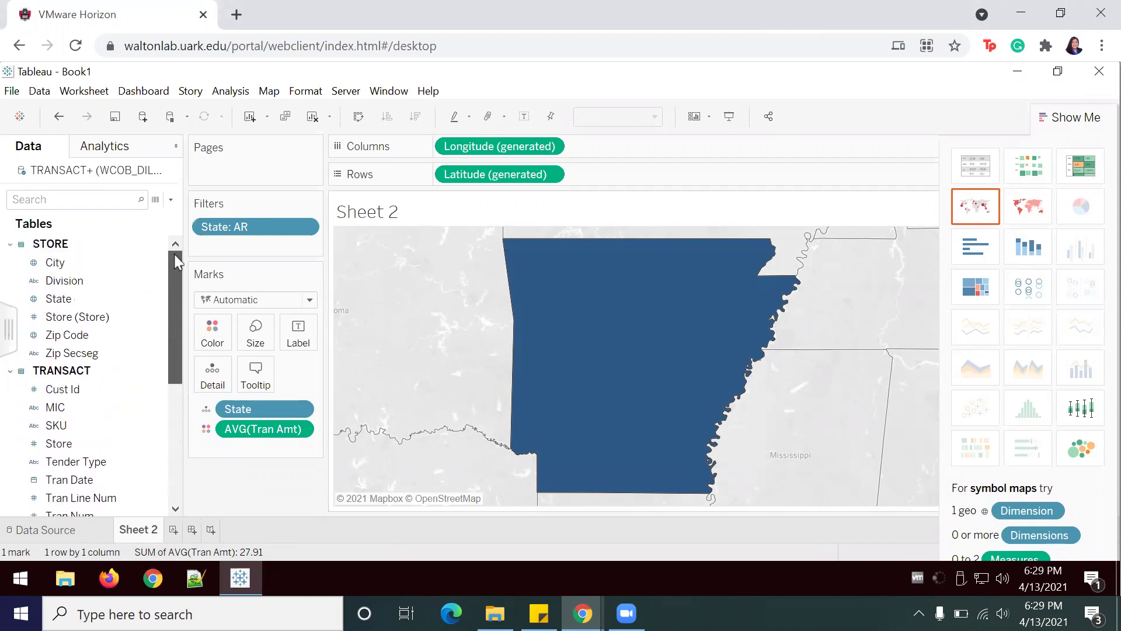
pyautogui.click(62, 262)
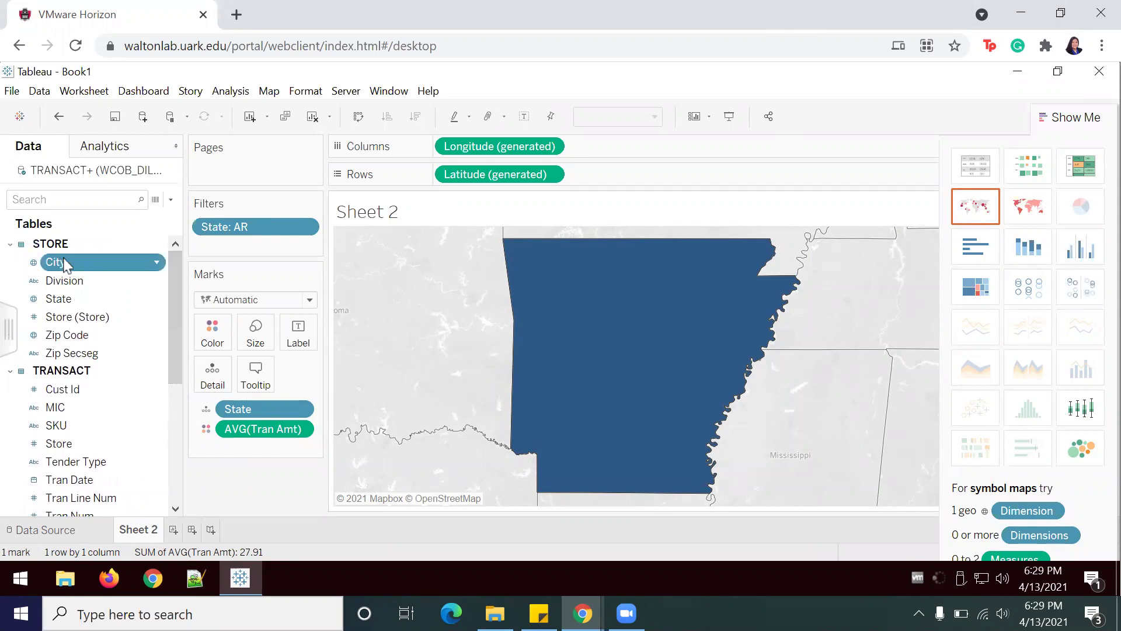
pyautogui.doubleClick(68, 263)
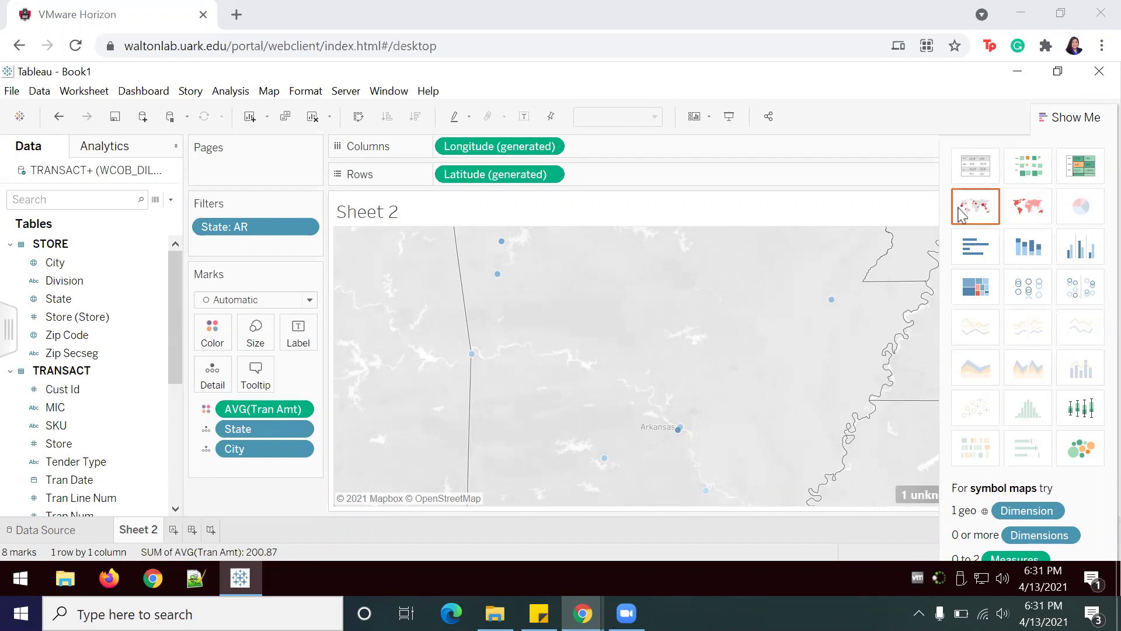
pyautogui.click(975, 247)
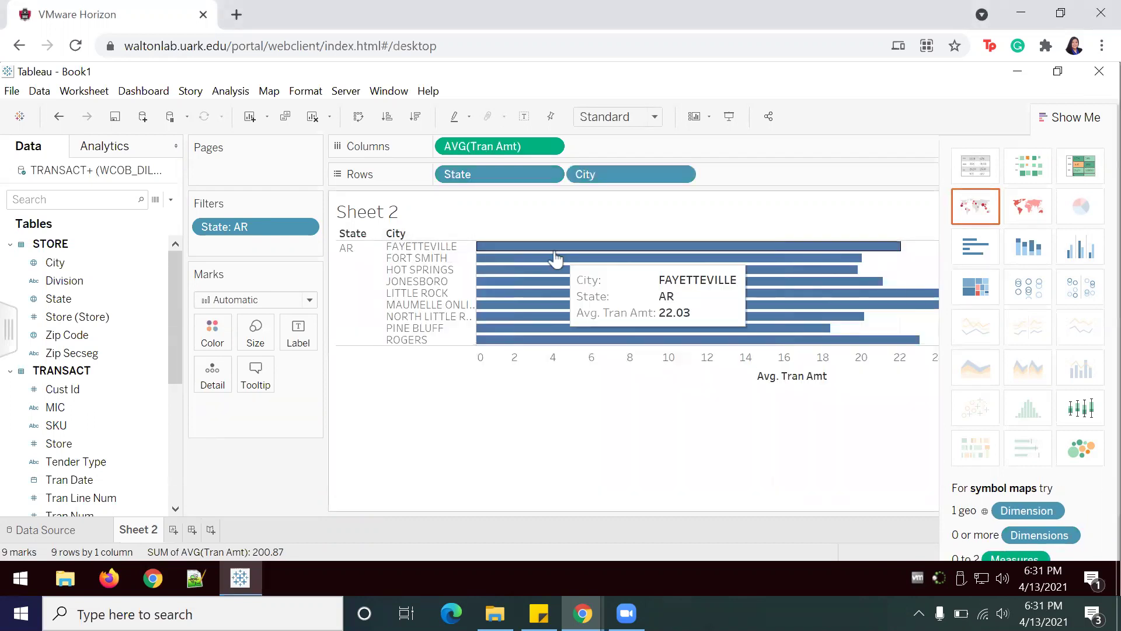
pyautogui.moveTo(659, 258)
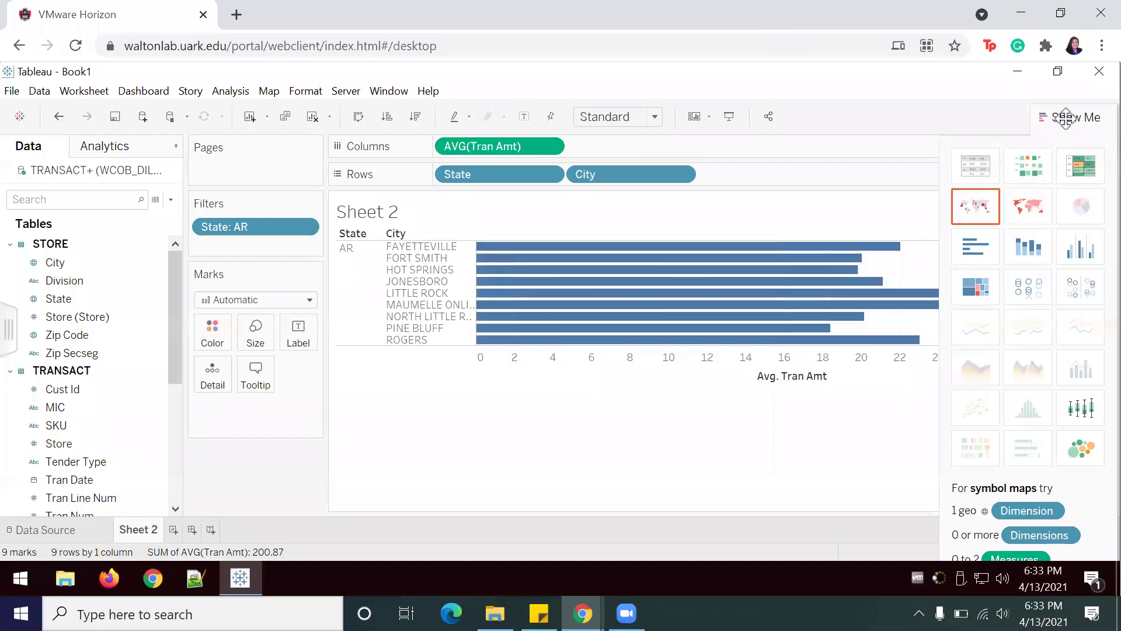
pyautogui.click(1065, 118)
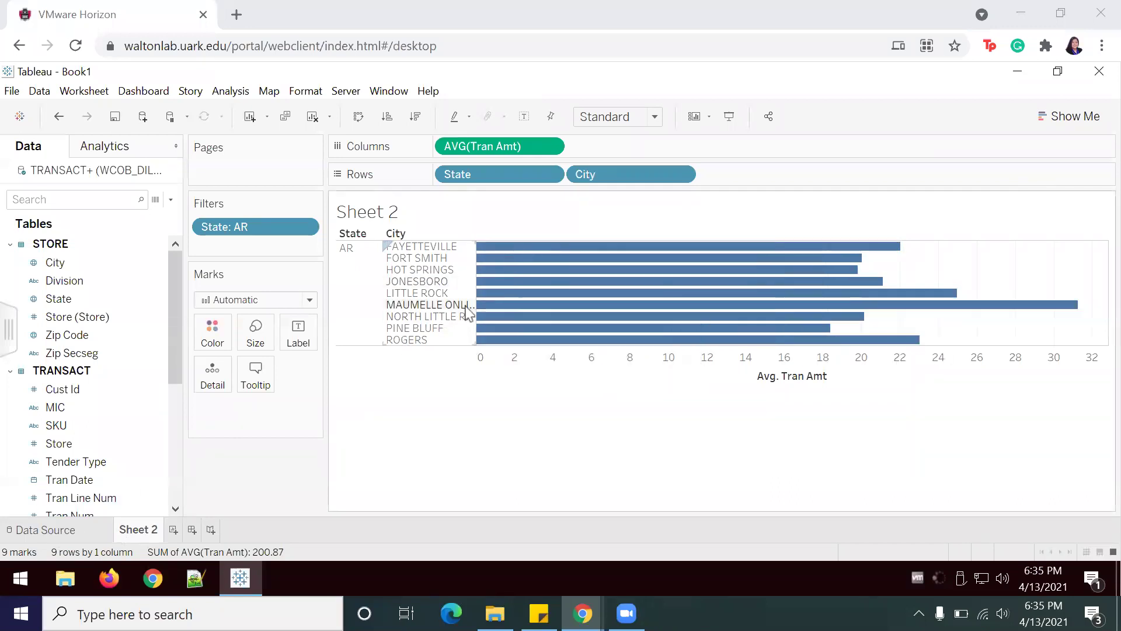
pyautogui.moveTo(541, 309)
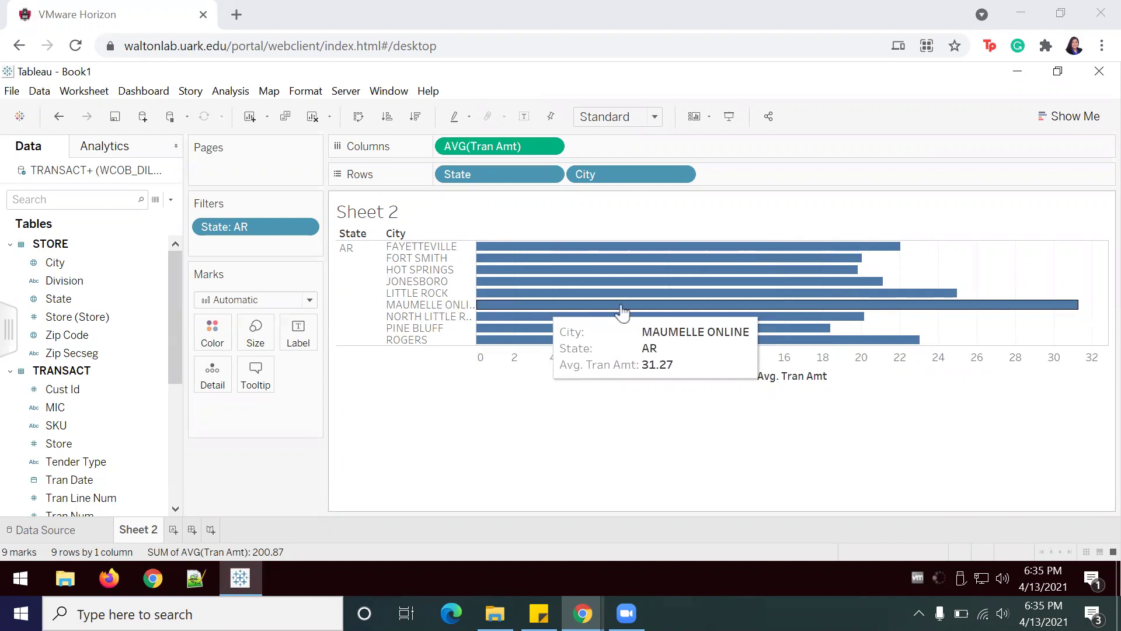
pyautogui.moveTo(819, 333)
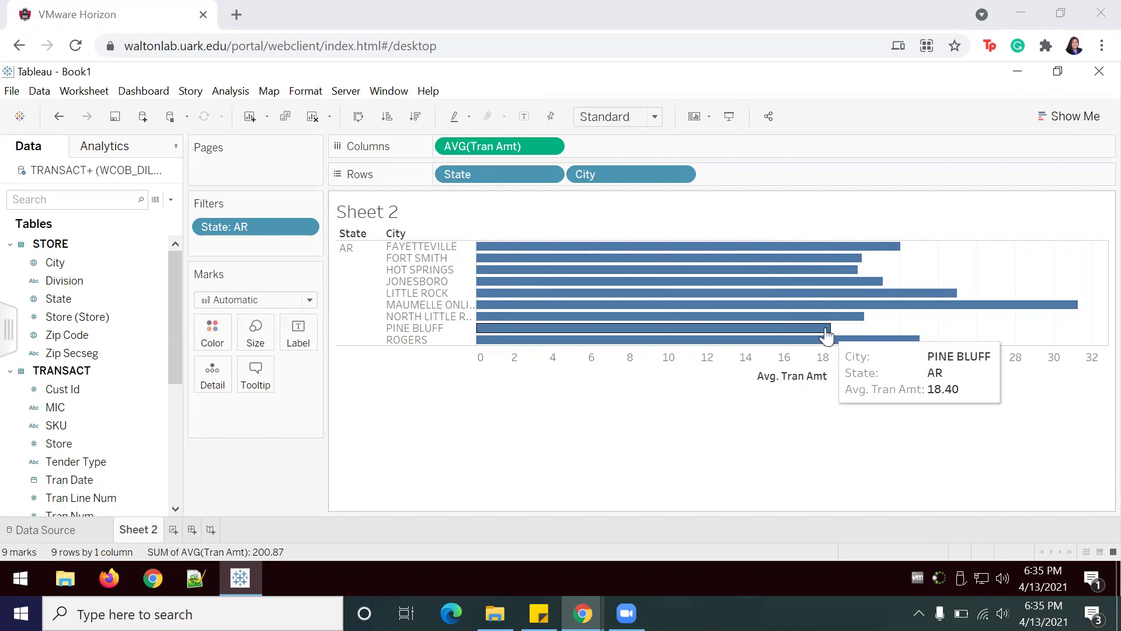
pyautogui.moveTo(947, 297)
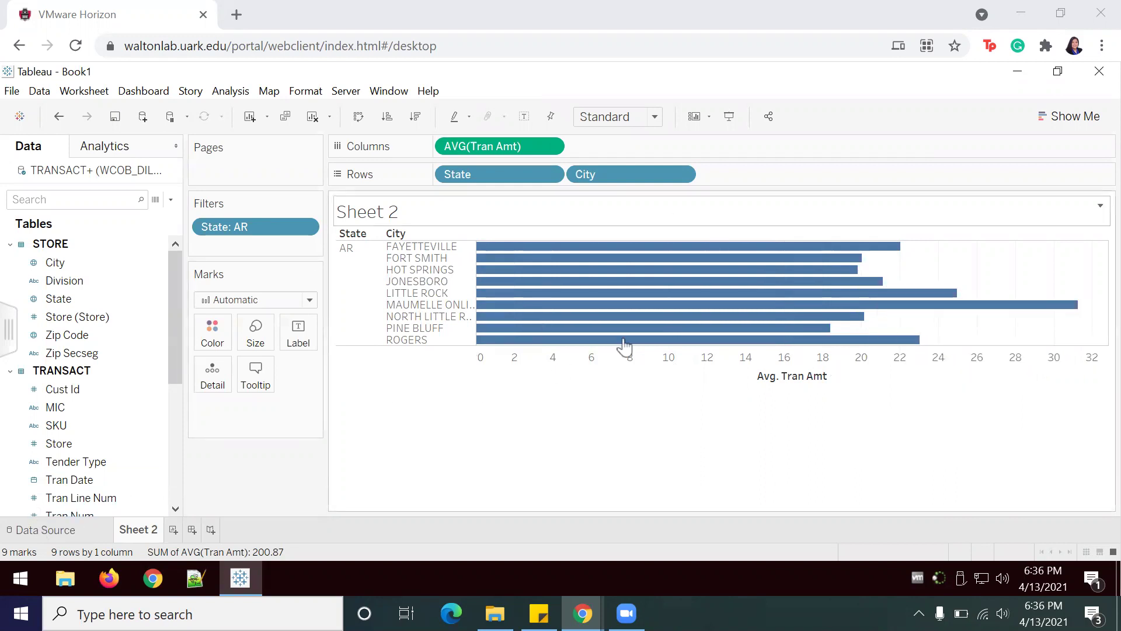
# Step: Open the physical table joins of the TRANSACT table in the TRANSACT+ (WCOB_DILLARDS) data source
pyautogui.click(46, 530)
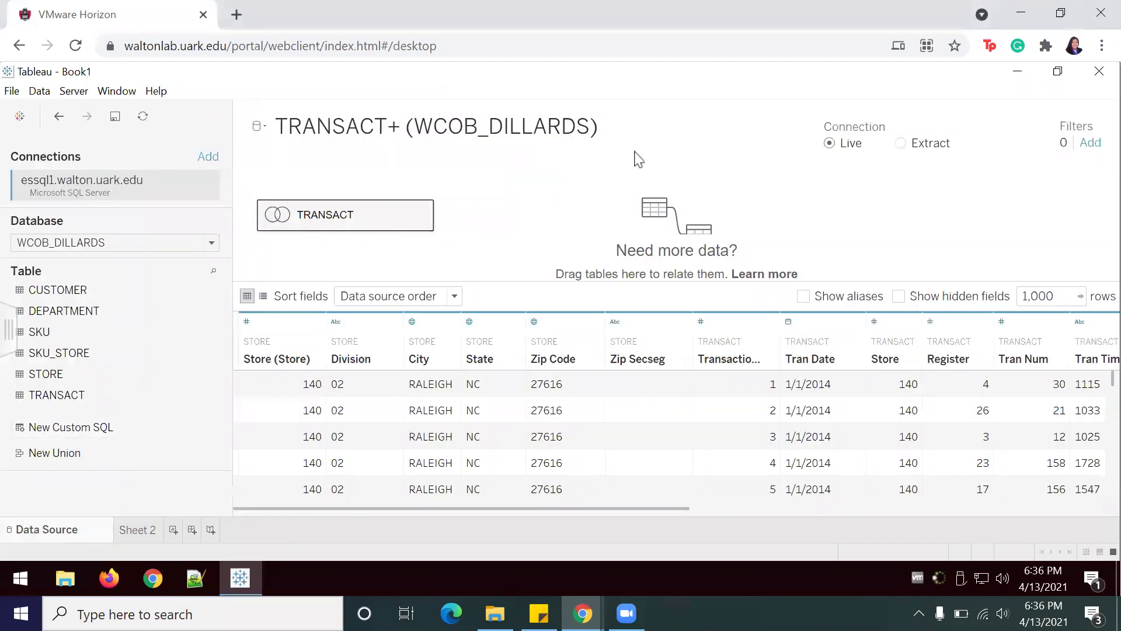
pyautogui.doubleClick(371, 221)
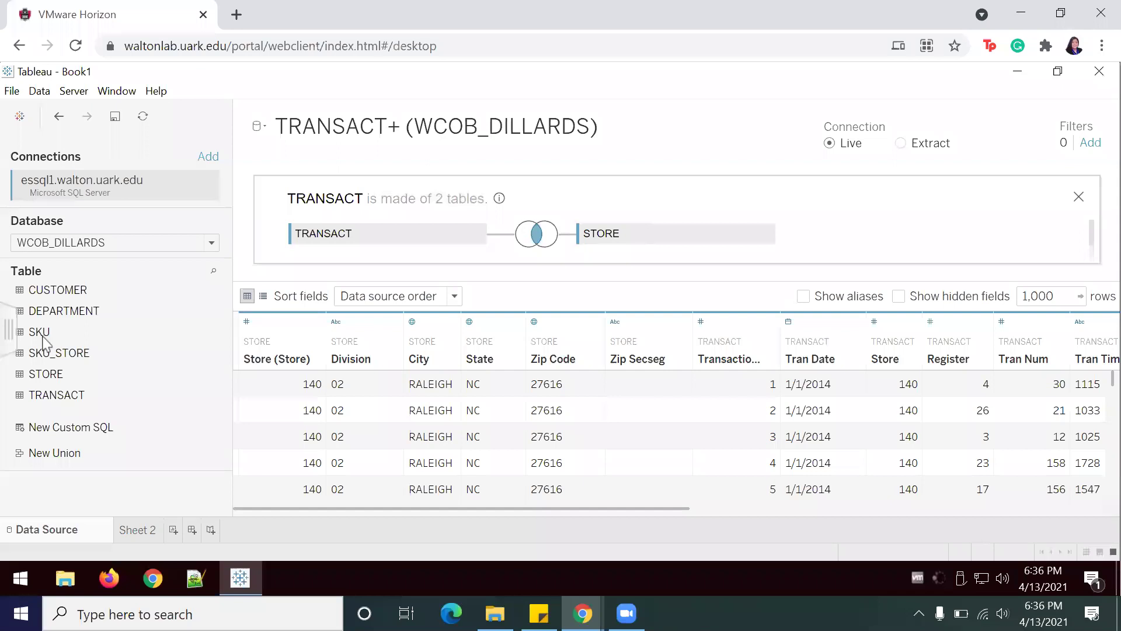
# Step: Try to bring the SKU table into the TRANSACT join in place of STORE, and remove it
pyautogui.moveTo(43, 337); pyautogui.dragTo(604, 237)
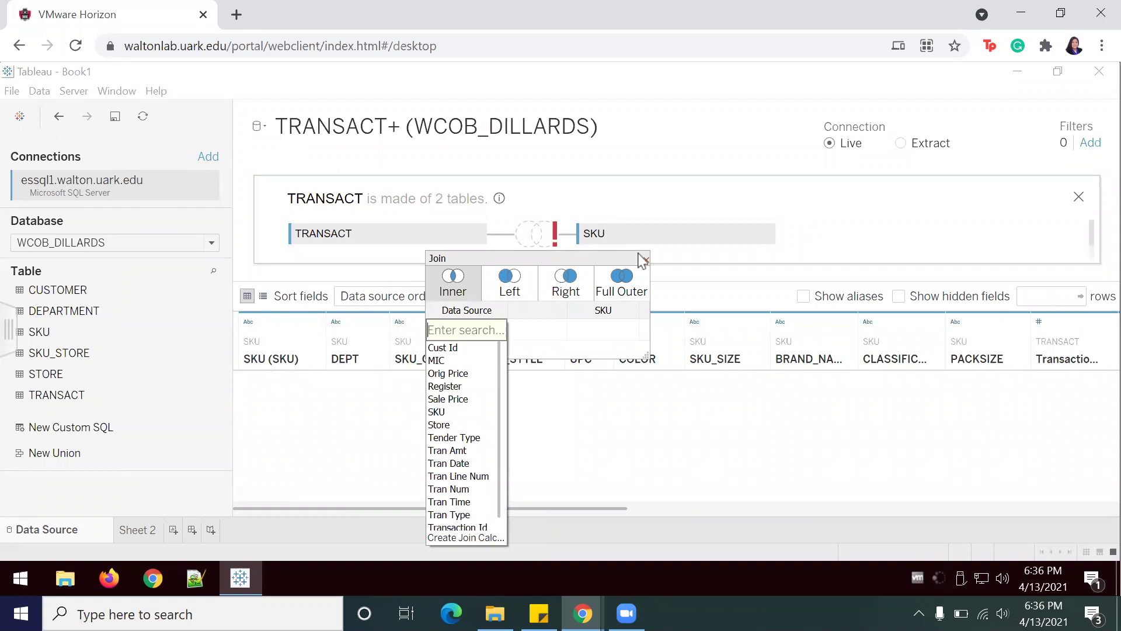
pyautogui.click(455, 294)
pyautogui.click(645, 260)
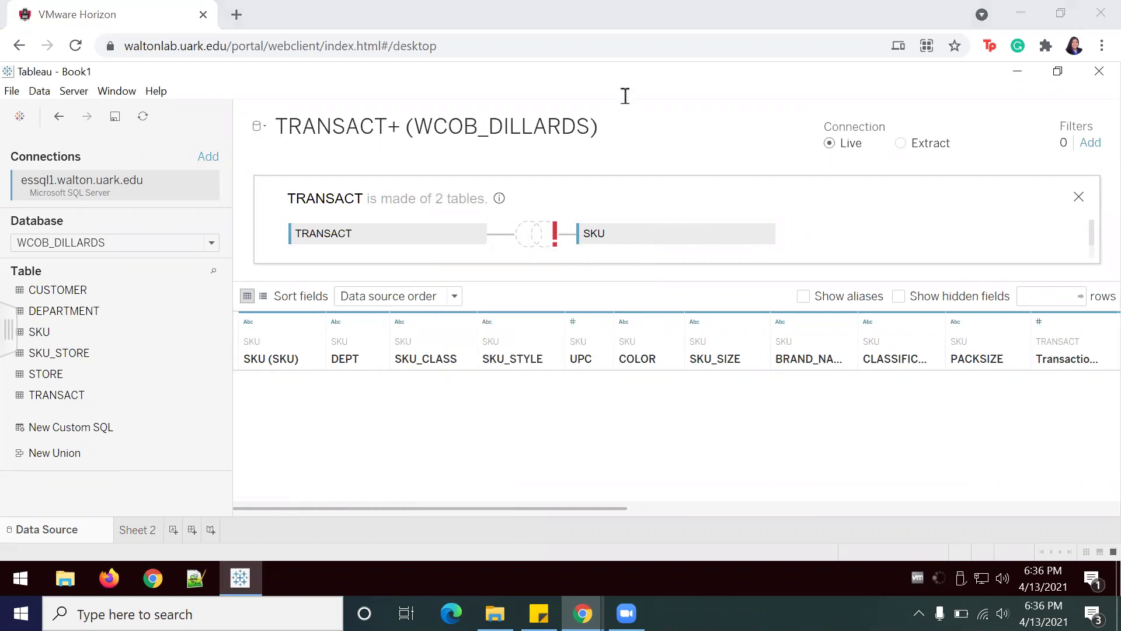
pyautogui.click(766, 233)
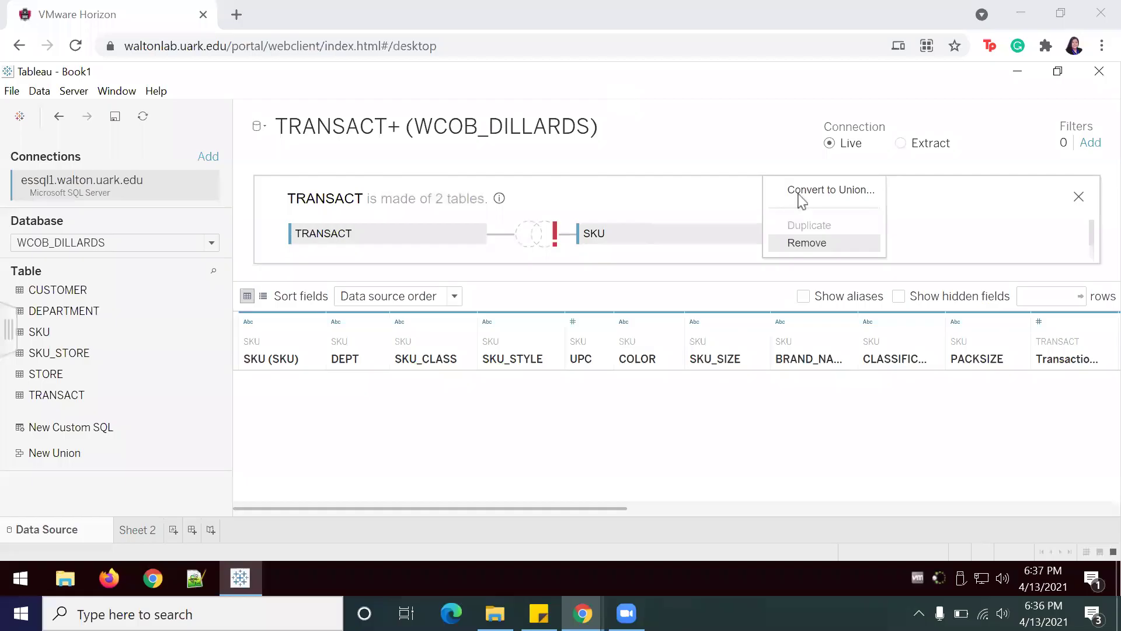
pyautogui.click(815, 243)
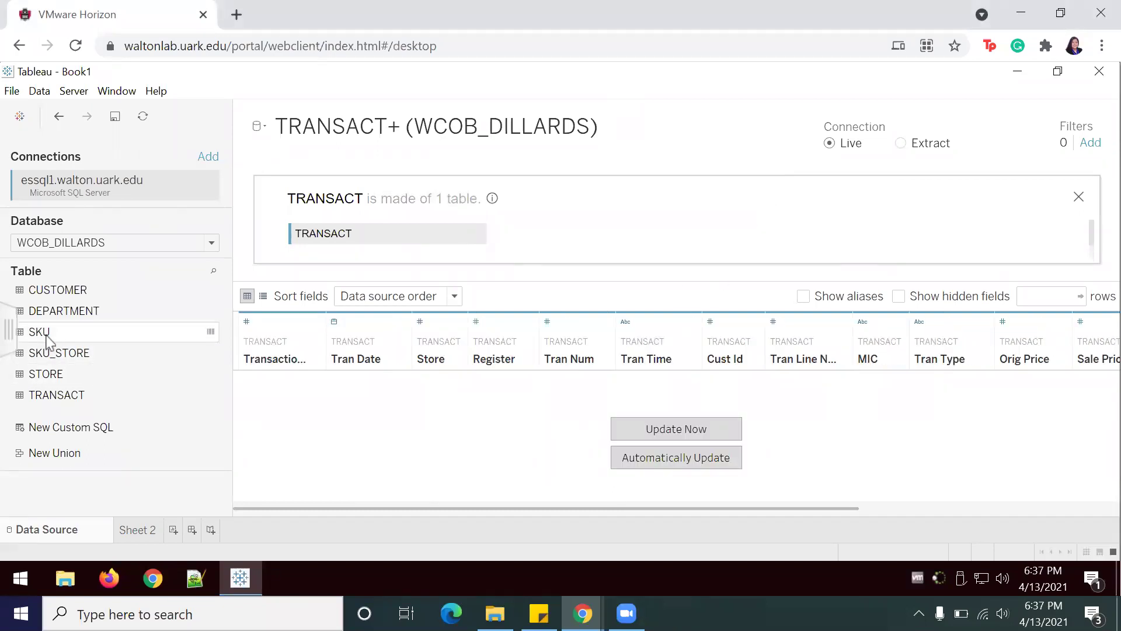
# Step: Join the STORE table to TRANSACT again with an inner join
pyautogui.moveTo(56, 375)
pyautogui.mouseDown()
pyautogui.moveTo(440, 285)
pyautogui.moveTo(578, 225)
pyautogui.moveTo(601, 236)
pyautogui.moveTo(290, 309)
pyautogui.moveTo(12, 393)
pyautogui.moveTo(35, 375)
pyautogui.mouseUp()
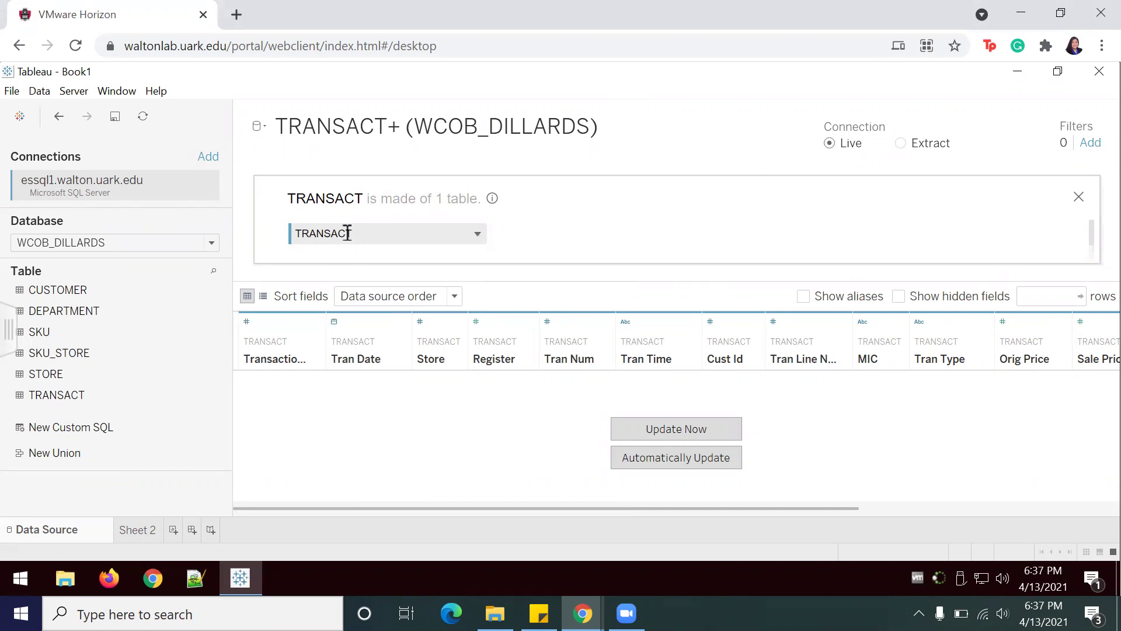
pyautogui.doubleClick(353, 236)
pyautogui.click(514, 227)
pyautogui.doubleClick(447, 234)
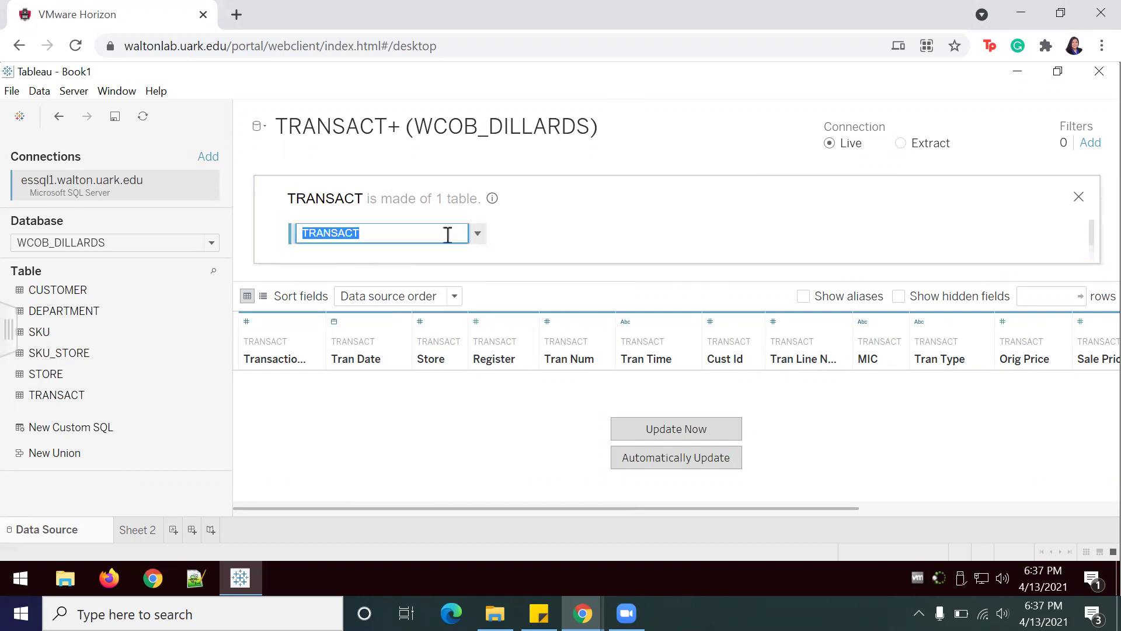
pyautogui.click(575, 218)
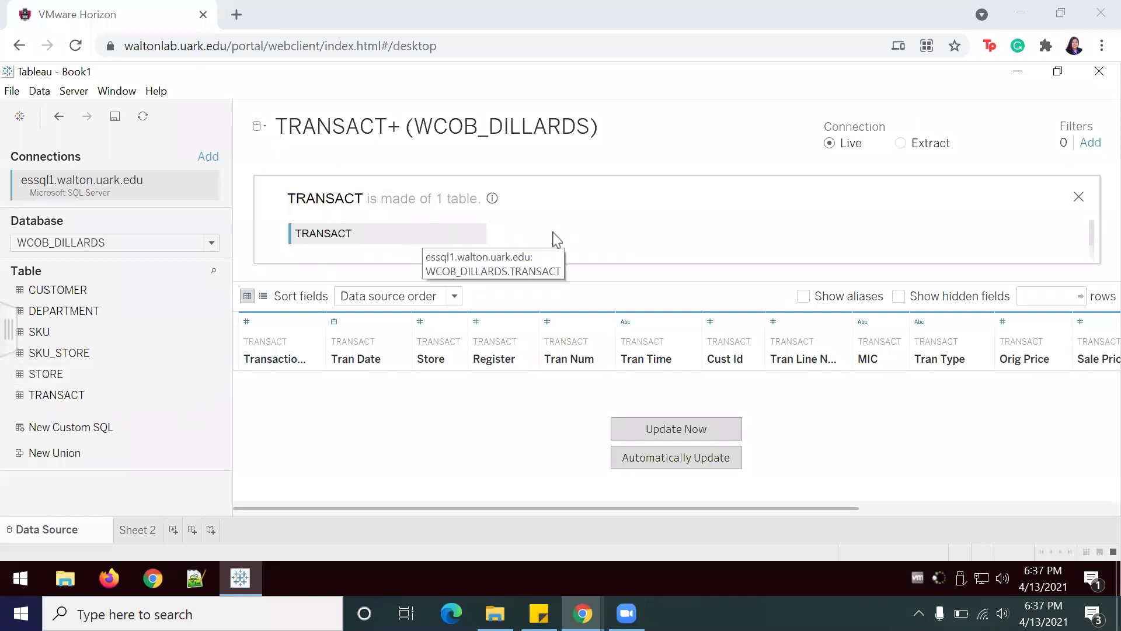
pyautogui.moveTo(46, 373); pyautogui.dragTo(620, 240)
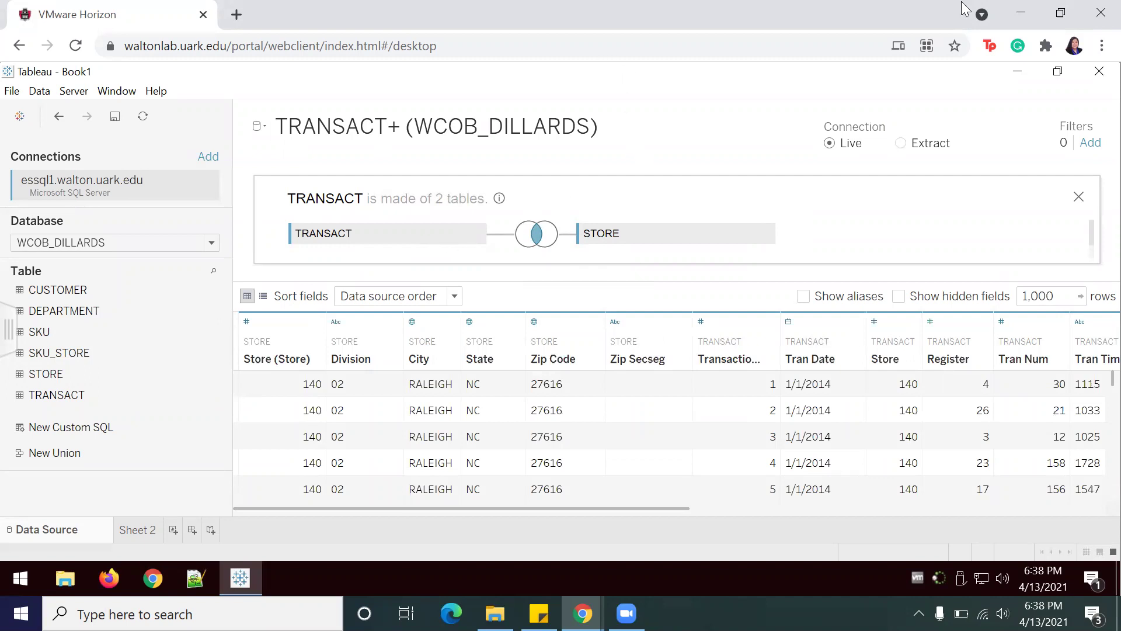
# Step: Add the SKU table to the TRANSACT join and join the DEPARTMENT table to SKU, both as inner joins
pyautogui.moveTo(52, 334); pyautogui.dragTo(866, 240)
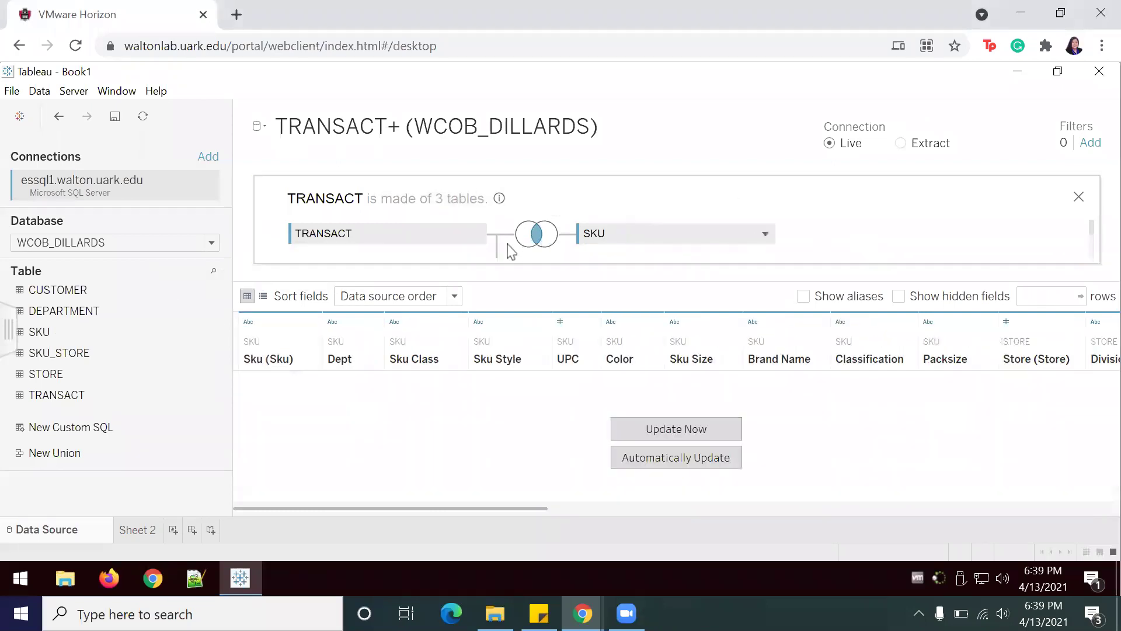
pyautogui.moveTo(1092, 230)
pyautogui.mouseDown()
pyautogui.moveTo(1092, 248)
pyautogui.moveTo(1085, 216)
pyautogui.mouseUp()
pyautogui.moveTo(65, 311); pyautogui.dragTo(881, 239)
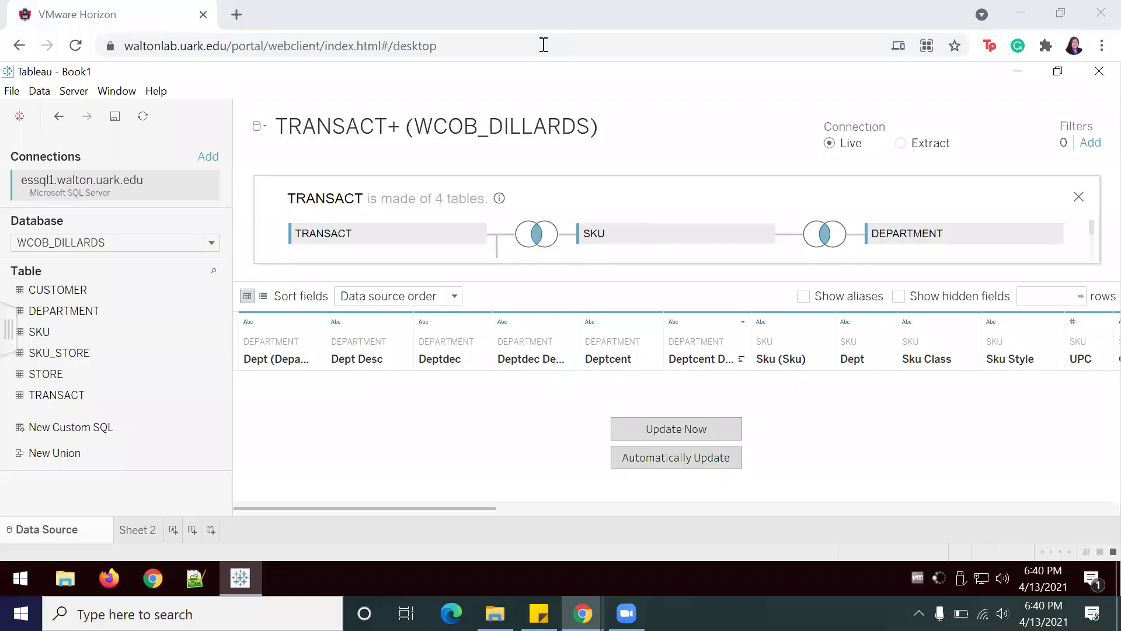
# Step: Keep only the Maumelle Online bar on Sheet 2 and break it down by Deptcent Desc from the DEPARTMENT table
pyautogui.click(131, 529)
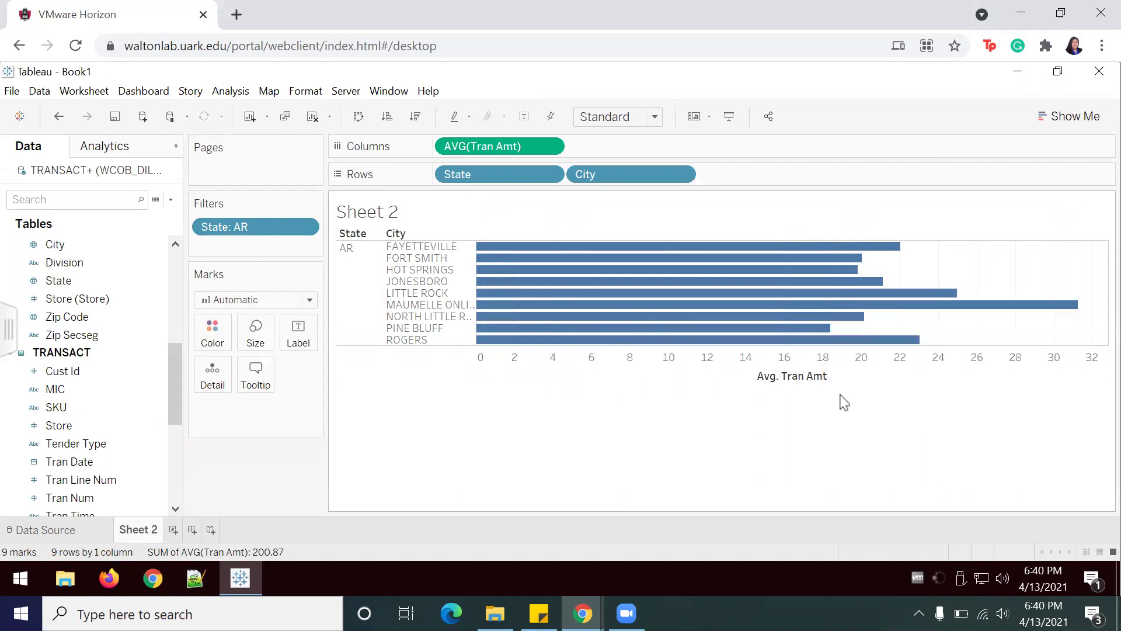
pyautogui.click(865, 305)
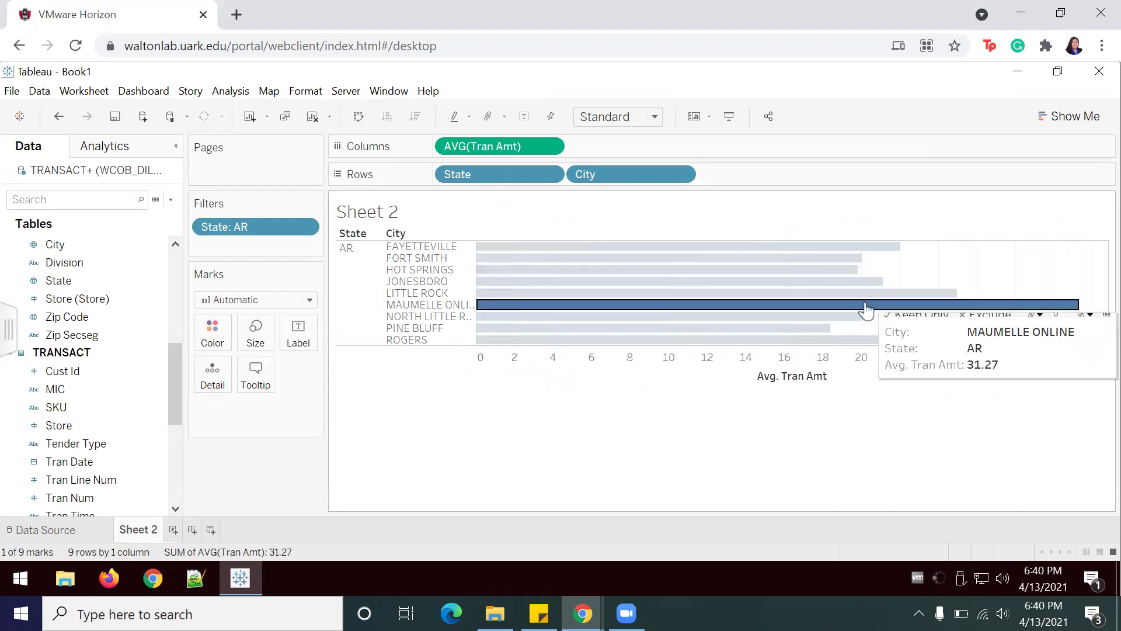
pyautogui.click(904, 306)
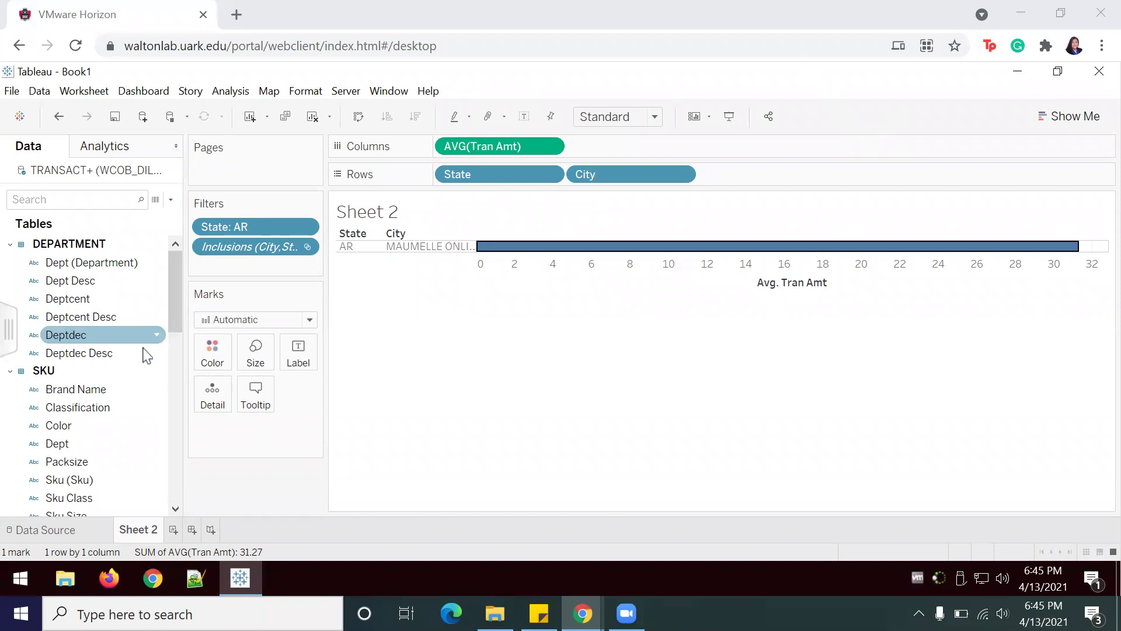
pyautogui.click(80, 320)
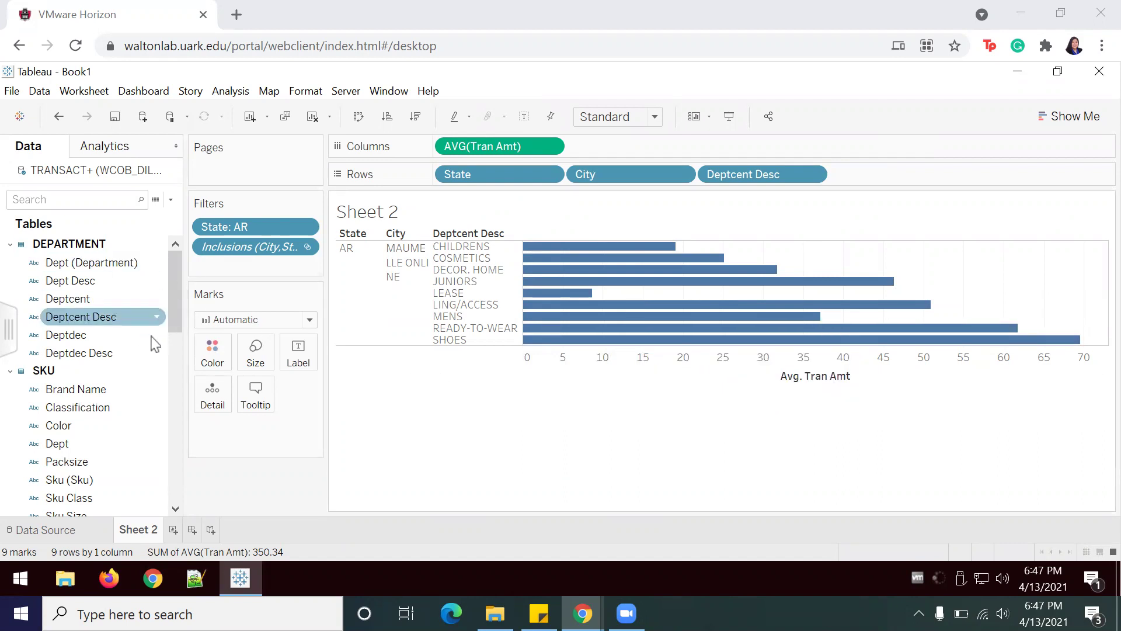
pyautogui.doubleClick(92, 319)
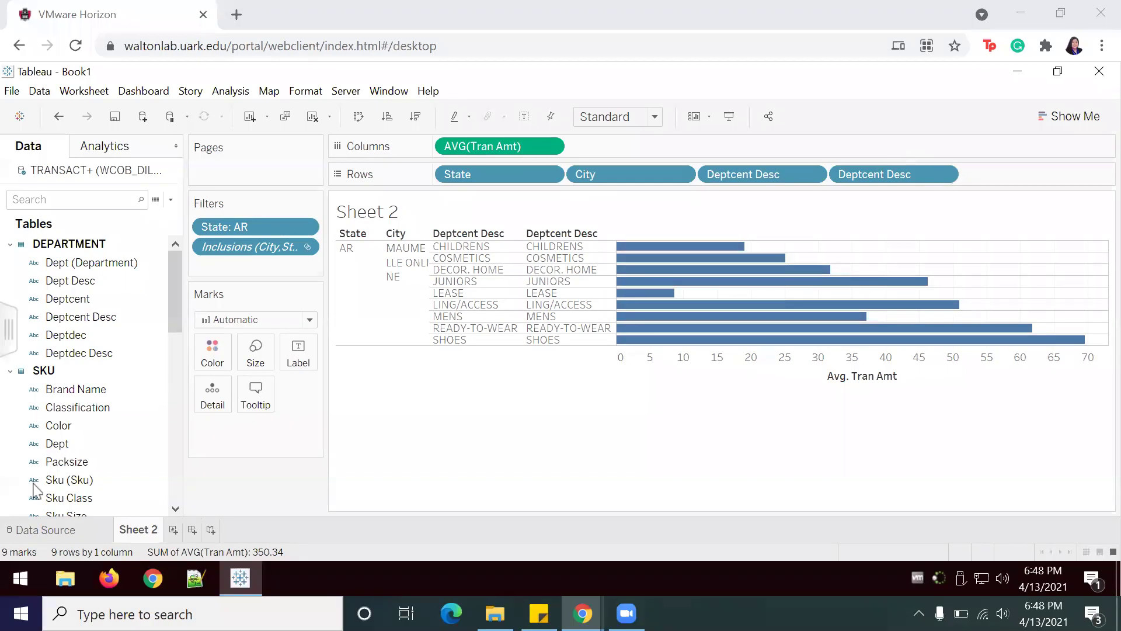
# Step: Combine Deptdec Desc with Deptcent Desc into a hierarchy named "Deptcent Desc, Deptdec Desc"
pyautogui.click(82, 358)
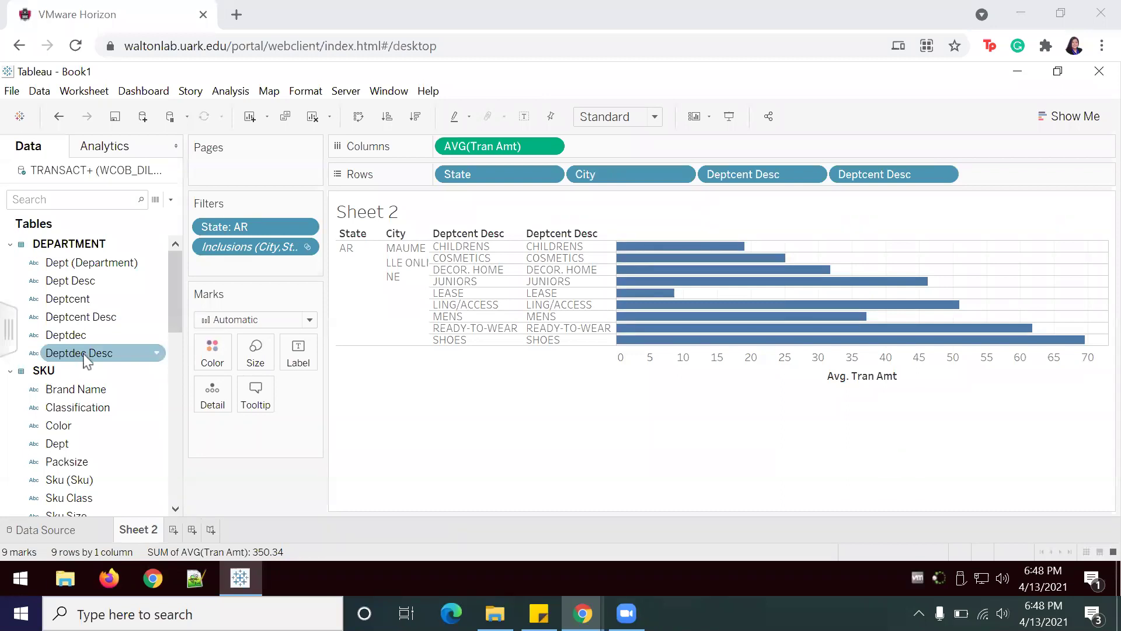
pyautogui.moveTo(86, 360); pyautogui.dragTo(88, 326)
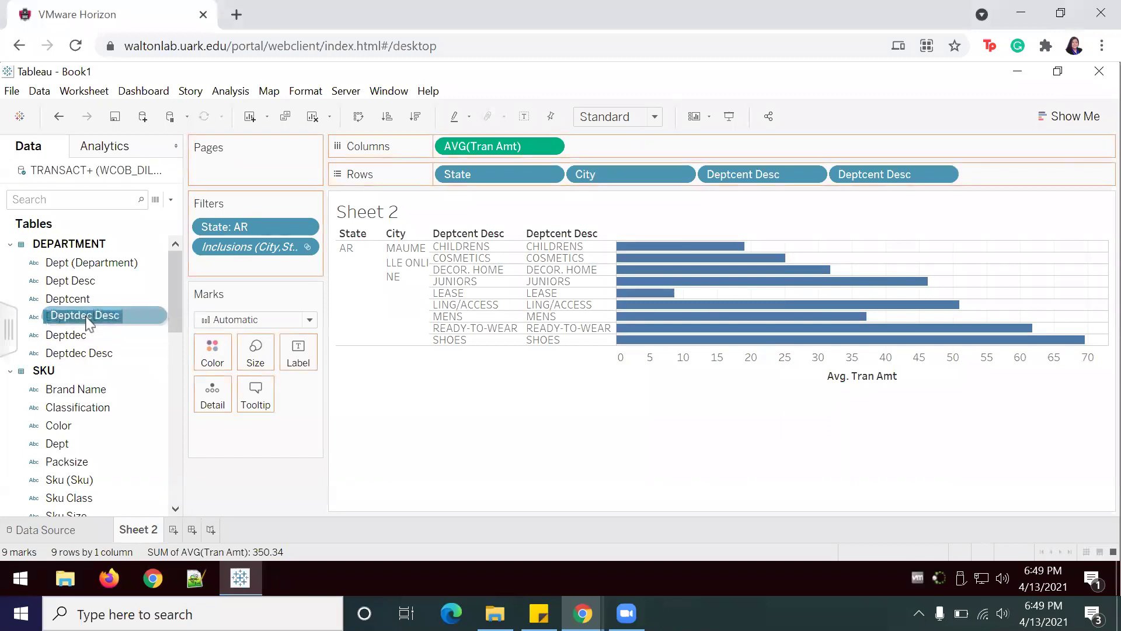
pyautogui.moveTo(86, 318); pyautogui.dragTo(87, 320)
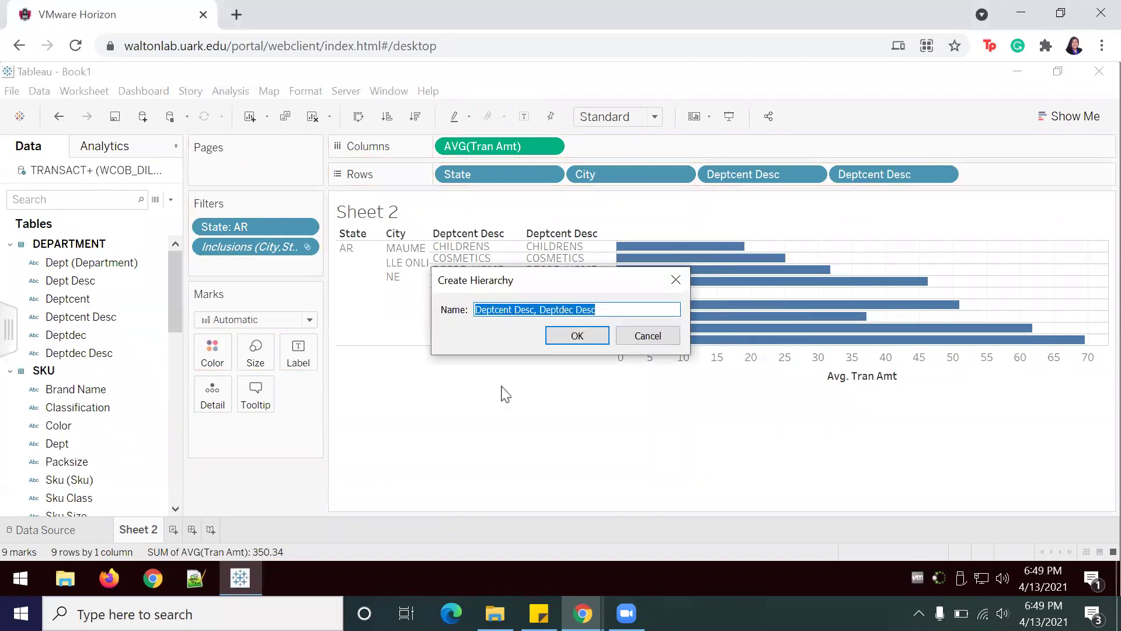
pyautogui.click(576, 336)
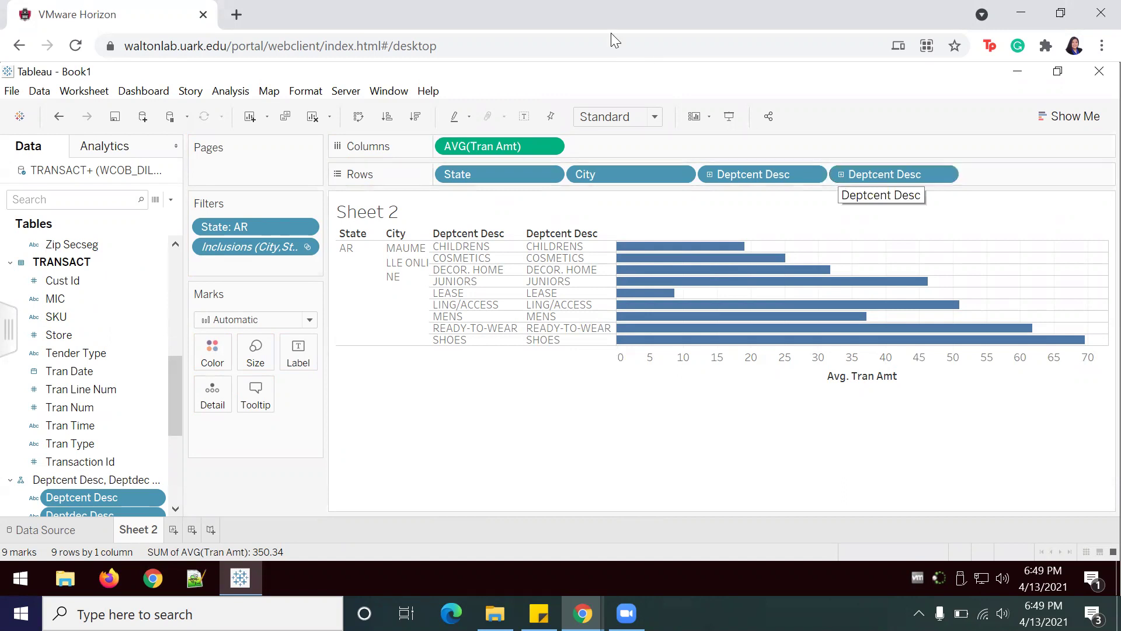
# Step: Remove the duplicate Deptcent Desc field from the rows and drill the remaining one down to Deptdec Desc
pyautogui.click(813, 175)
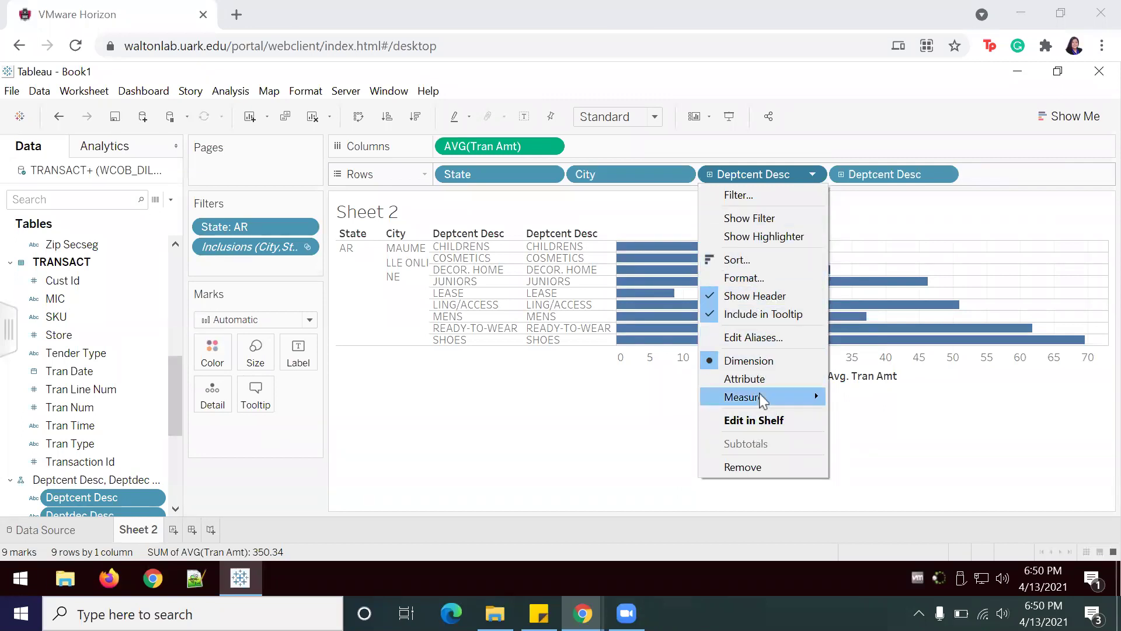
pyautogui.click(750, 466)
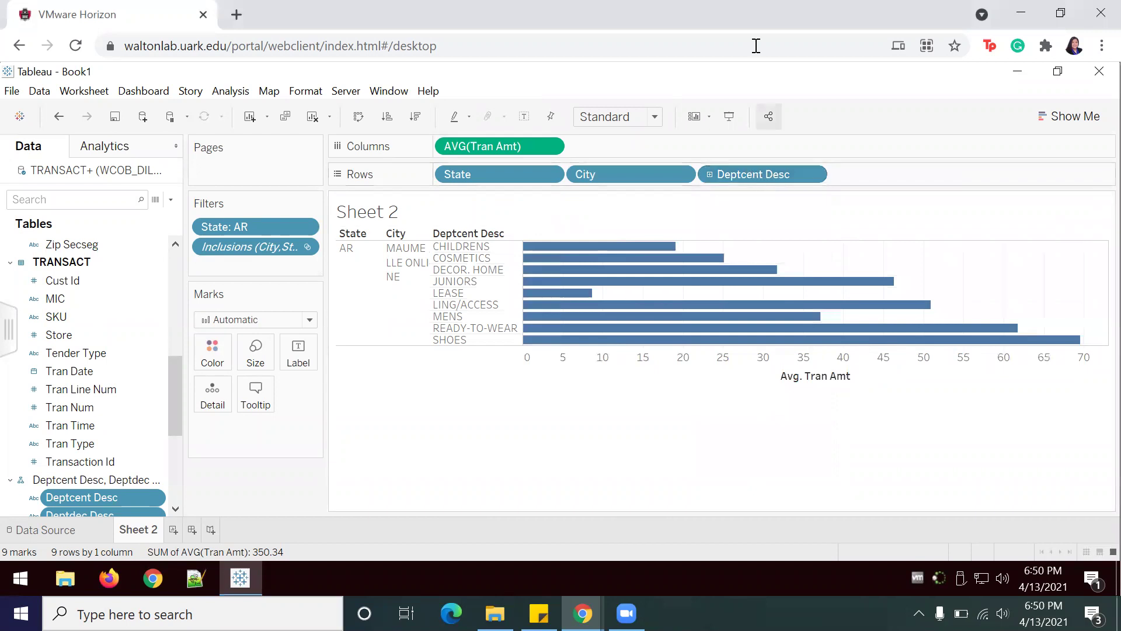
pyautogui.click(710, 174)
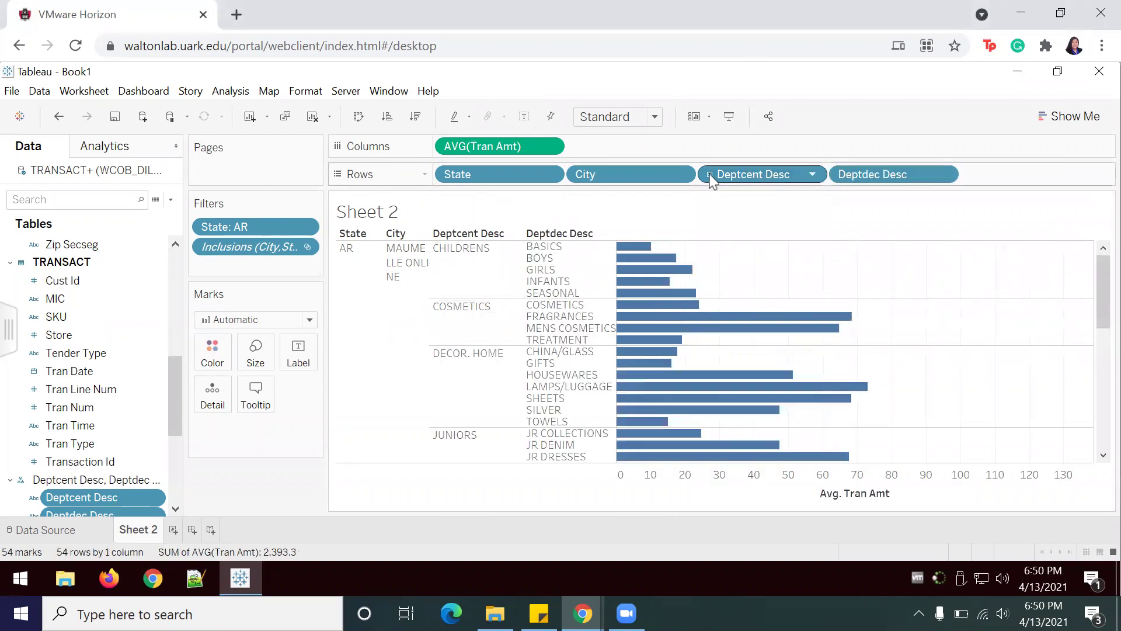
pyautogui.moveTo(626, 330)
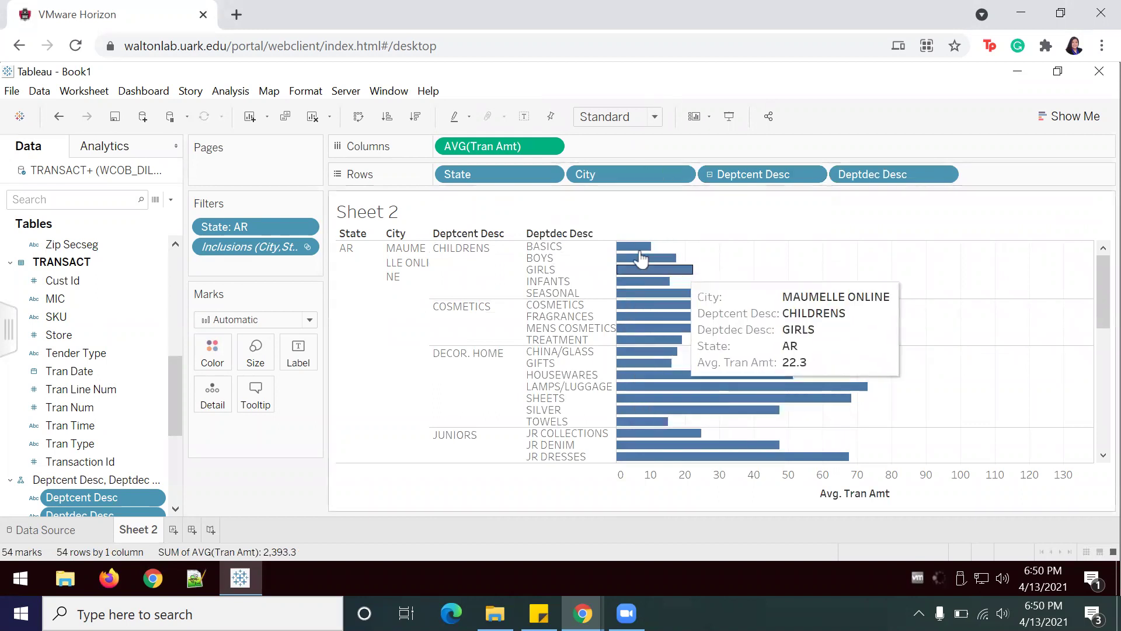
pyautogui.scroll(-4, 653, 280)
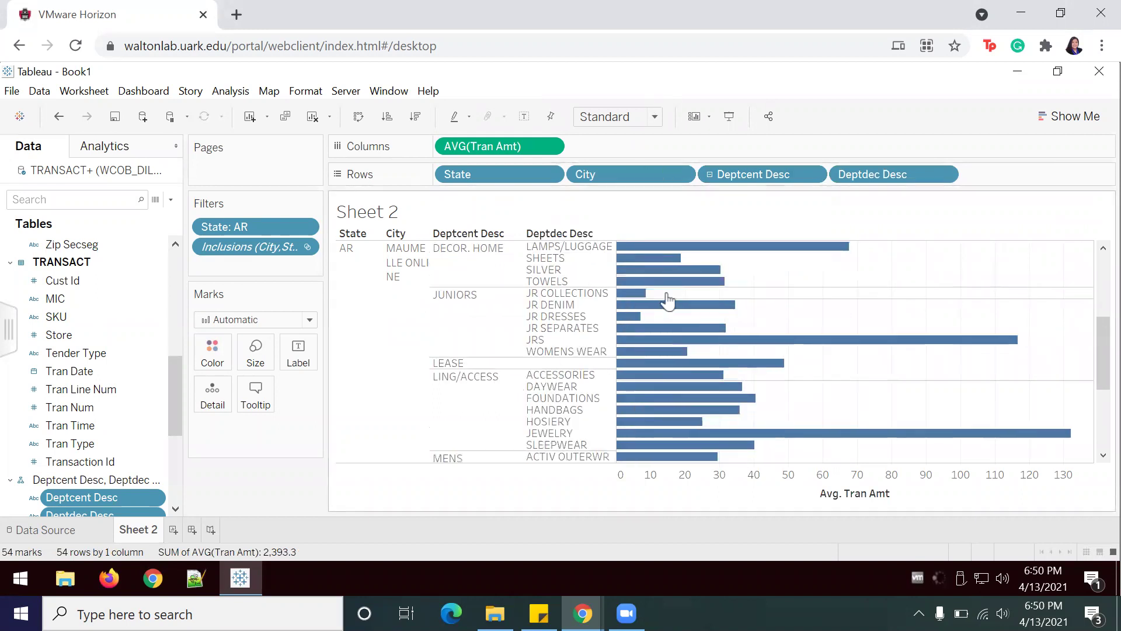
# Step: Review the average transaction amounts across all Maumelle Online department centuries and their Deptdec Desc groups on Sheet 2
pyautogui.scroll(-8, 667, 300)
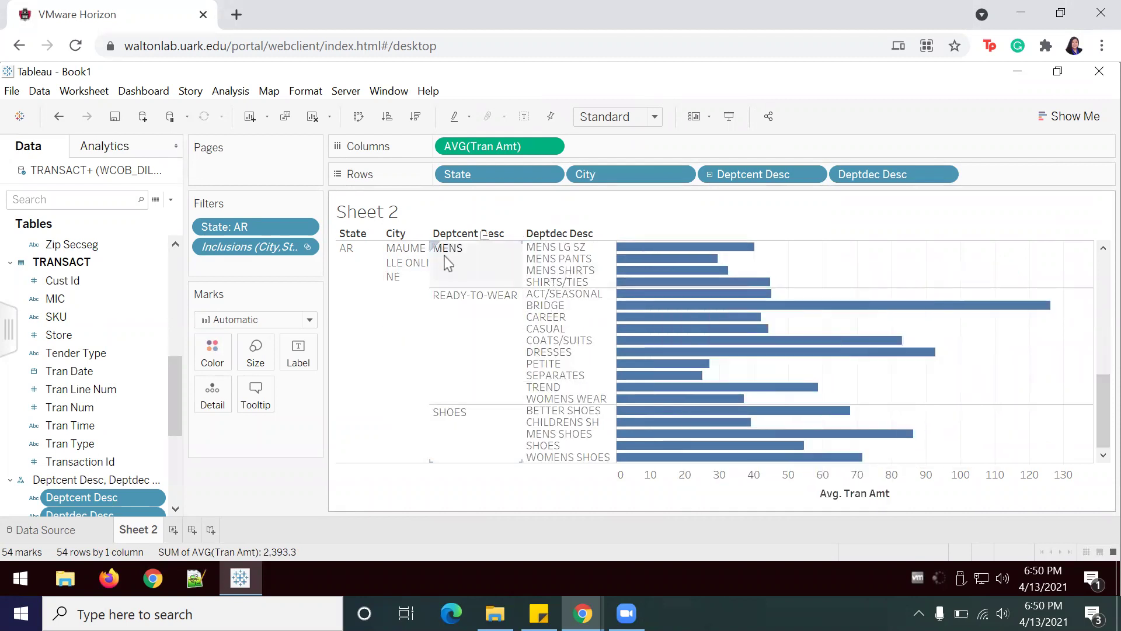
pyautogui.scroll(8, 643, 281)
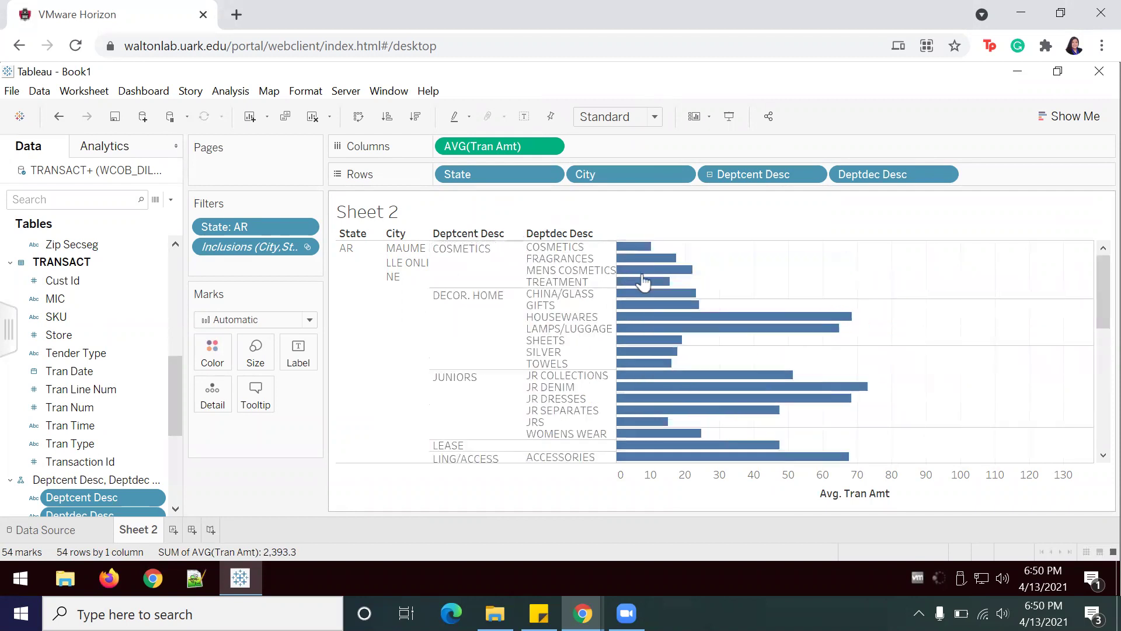
pyautogui.scroll(3, 642, 281)
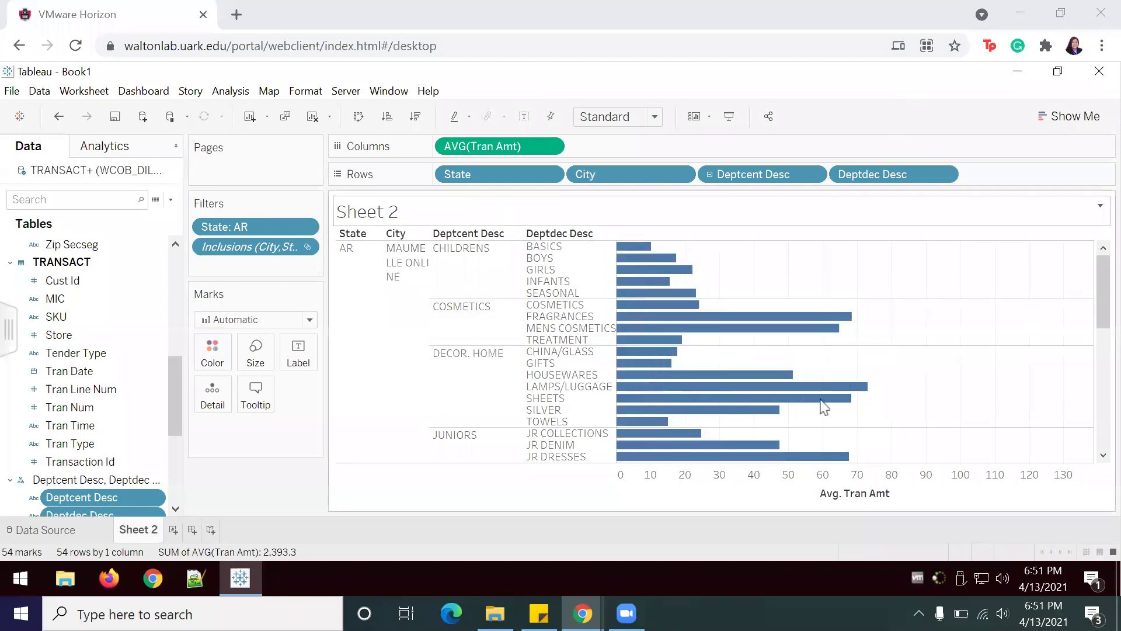
# Step: Switch to Power BI Desktop by launching it from the virtual desktop's installed applications
pyautogui.click(26, 579)
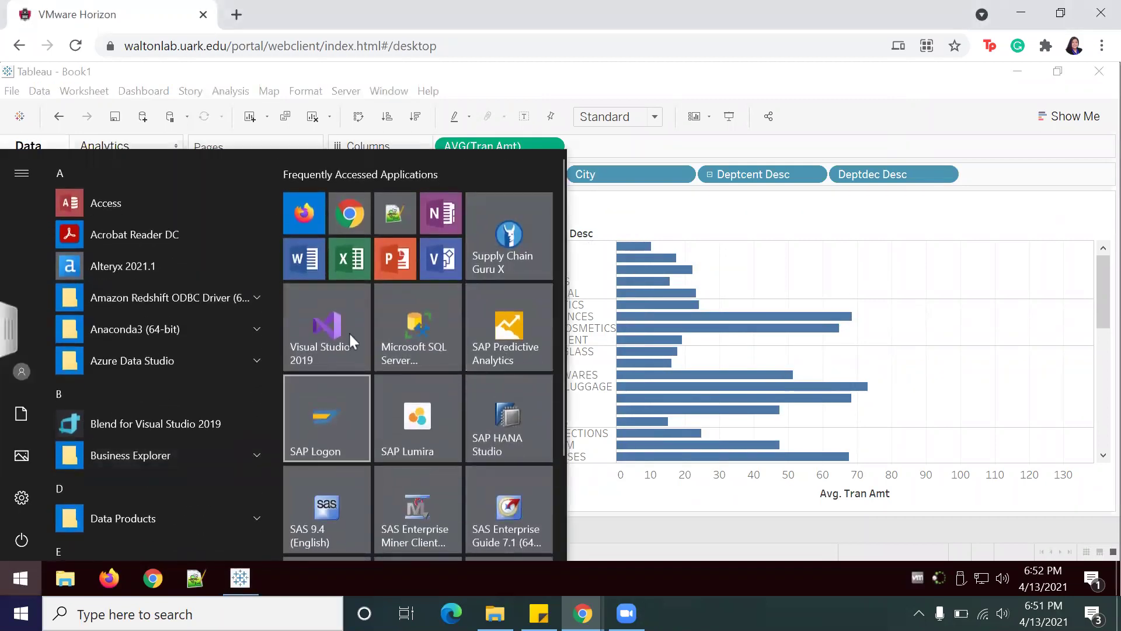
pyautogui.scroll(-2, 358, 329)
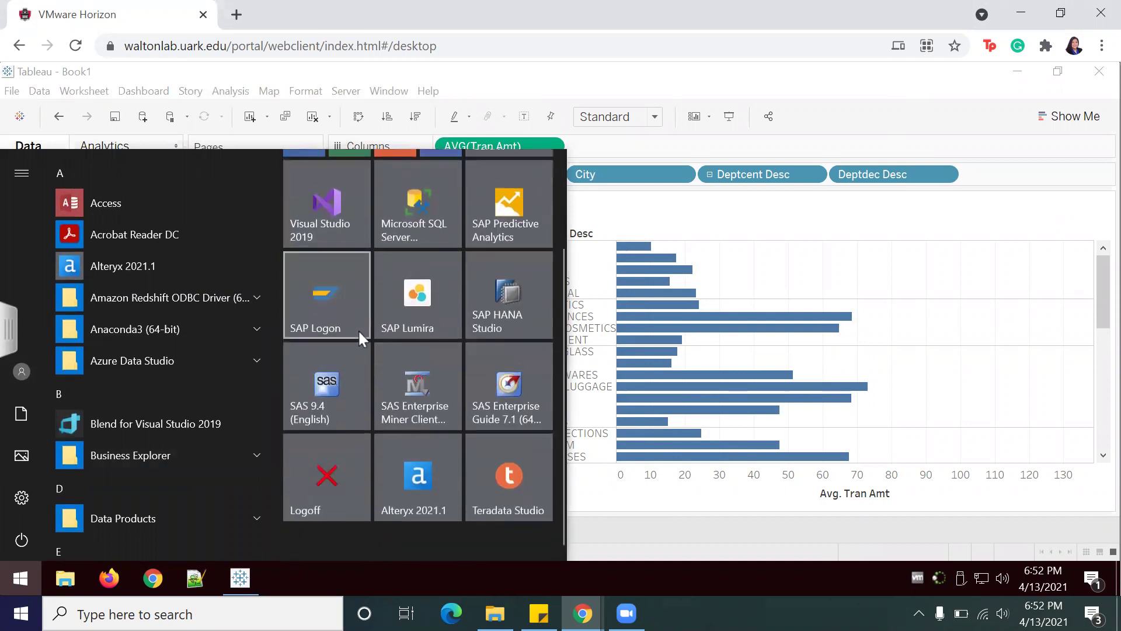
pyautogui.scroll(-15, 188, 479)
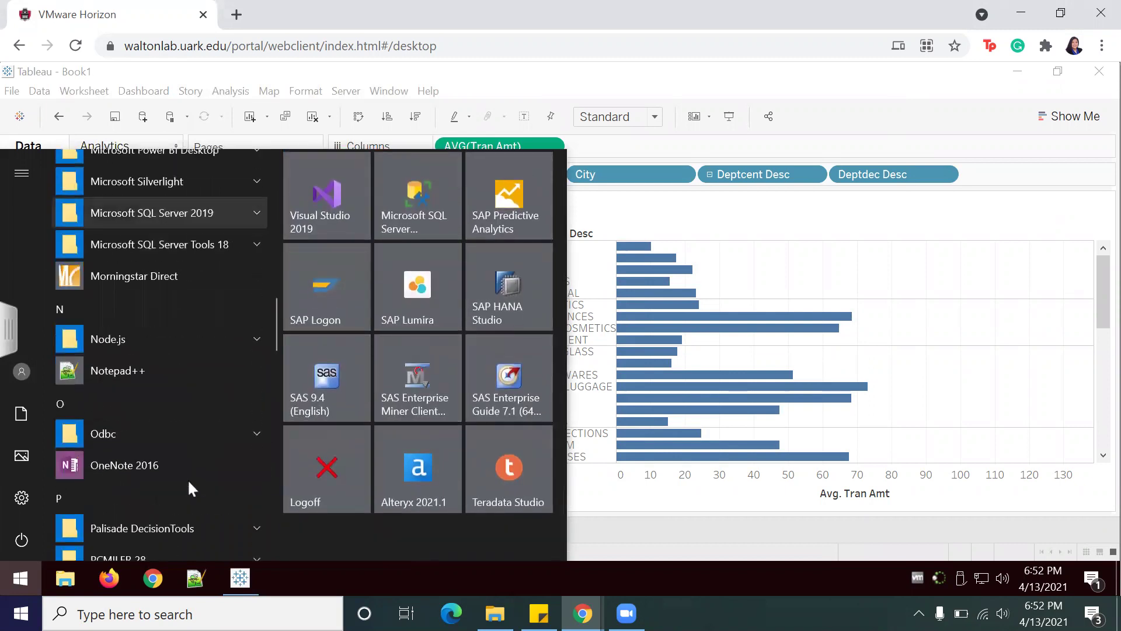
pyautogui.scroll(5, 185, 476)
pyautogui.scroll(3, 183, 473)
pyautogui.scroll(-6, 183, 473)
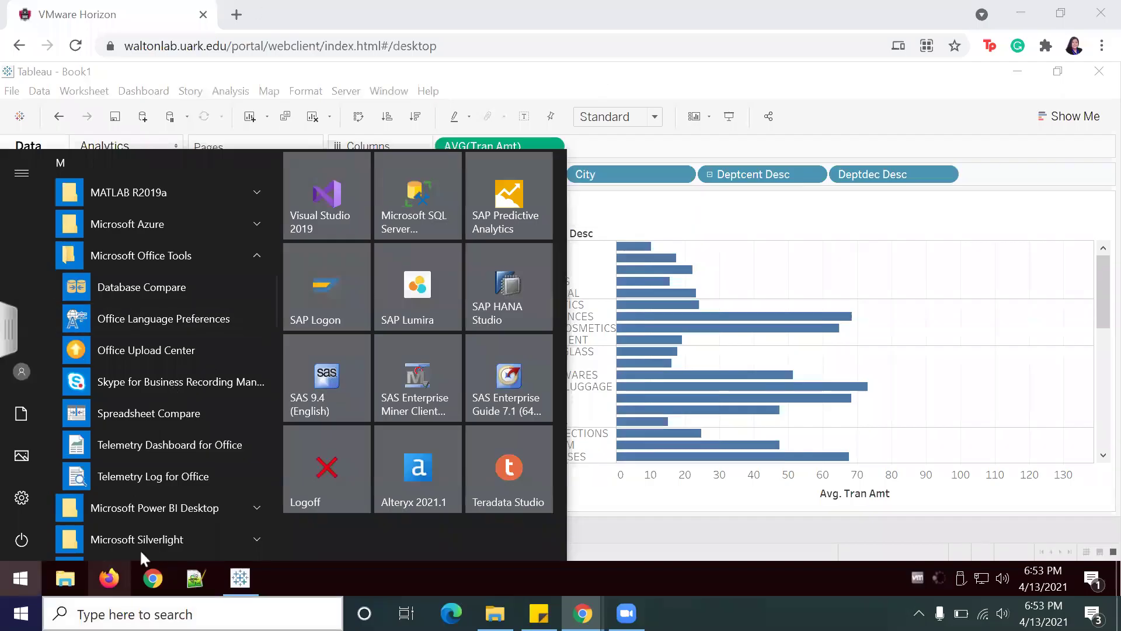
pyautogui.click(163, 512)
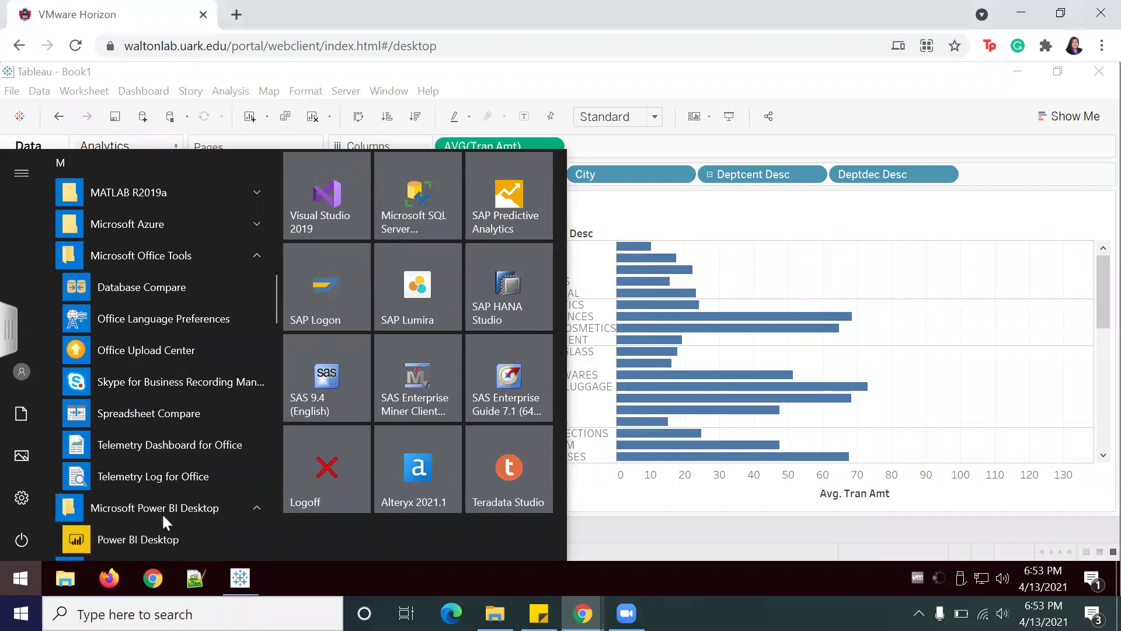
pyautogui.click(157, 536)
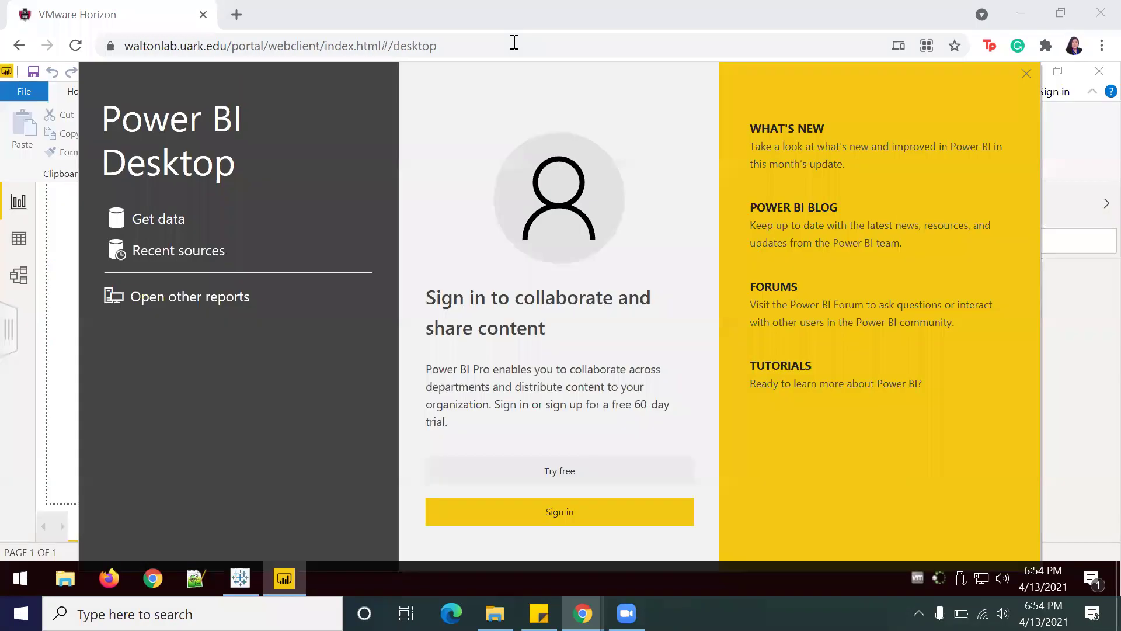
# Step: Connect to the SQL Server database WCOB_DILLARDS on essql1.walton.uark.edu in DirectQuery mode, using current Windows credentials and accepting an unencrypted connection
pyautogui.click(155, 217)
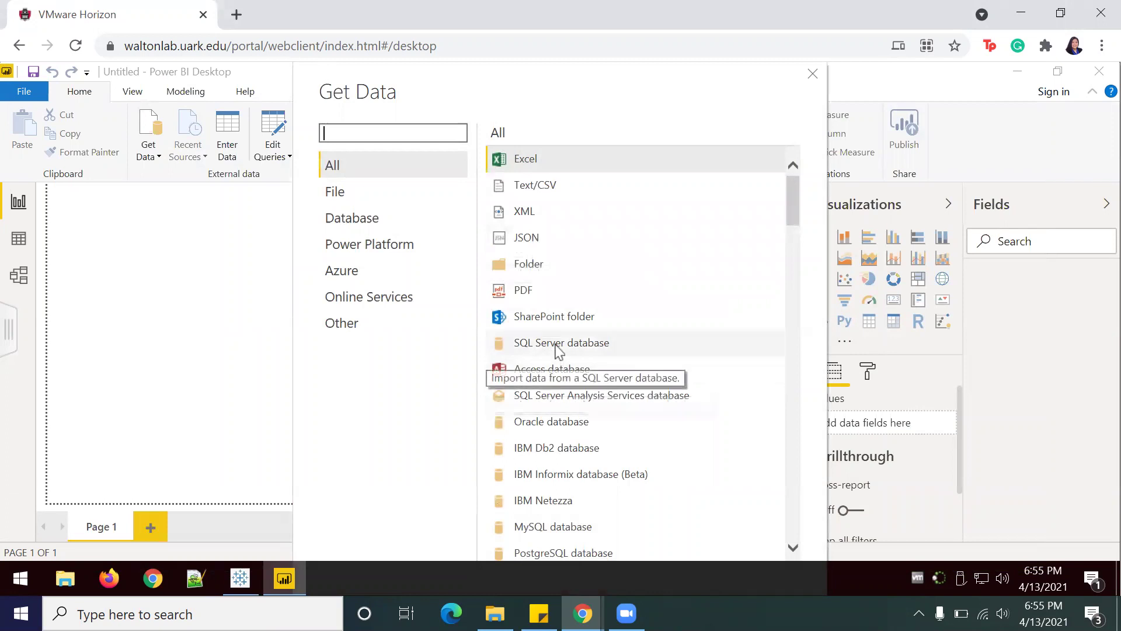
pyautogui.click(555, 348)
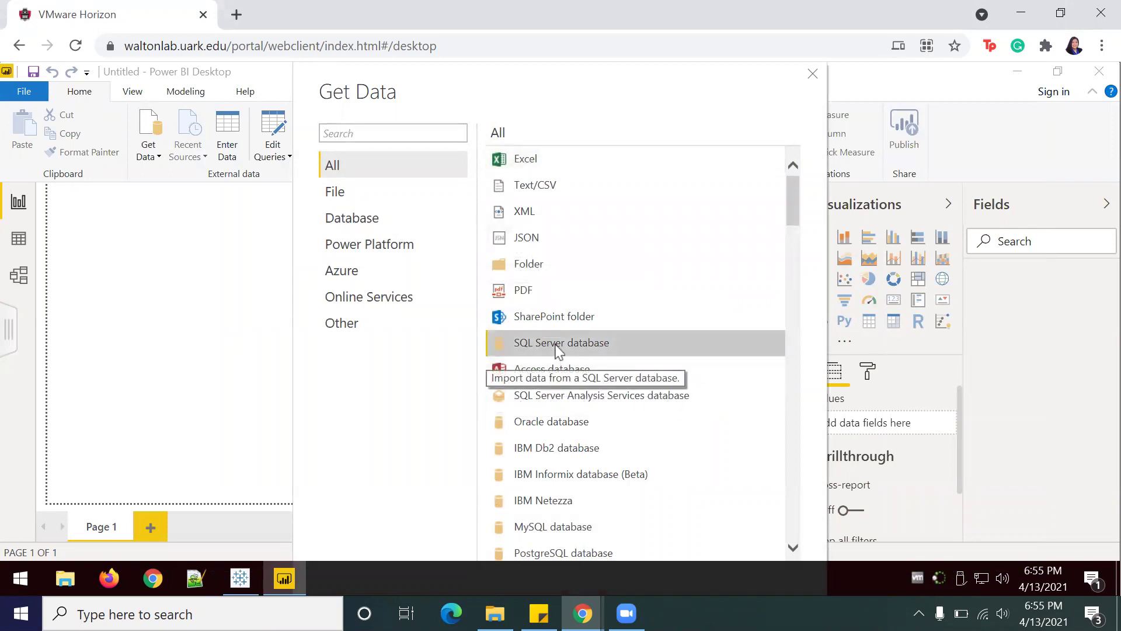
pyautogui.doubleClick(555, 344)
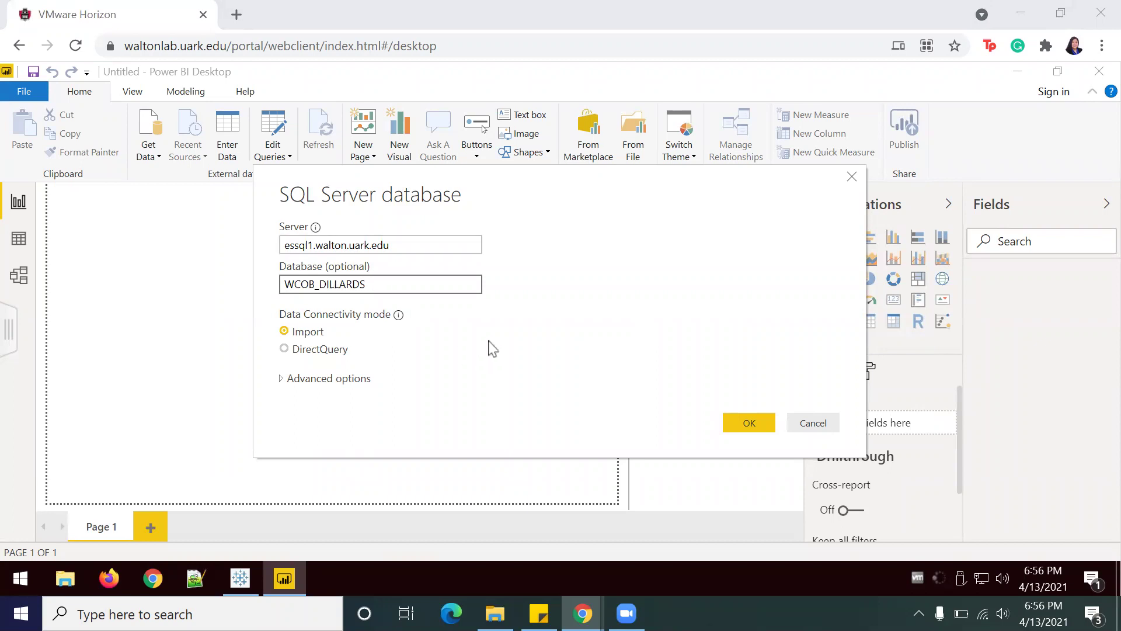
pyautogui.click(769, 424)
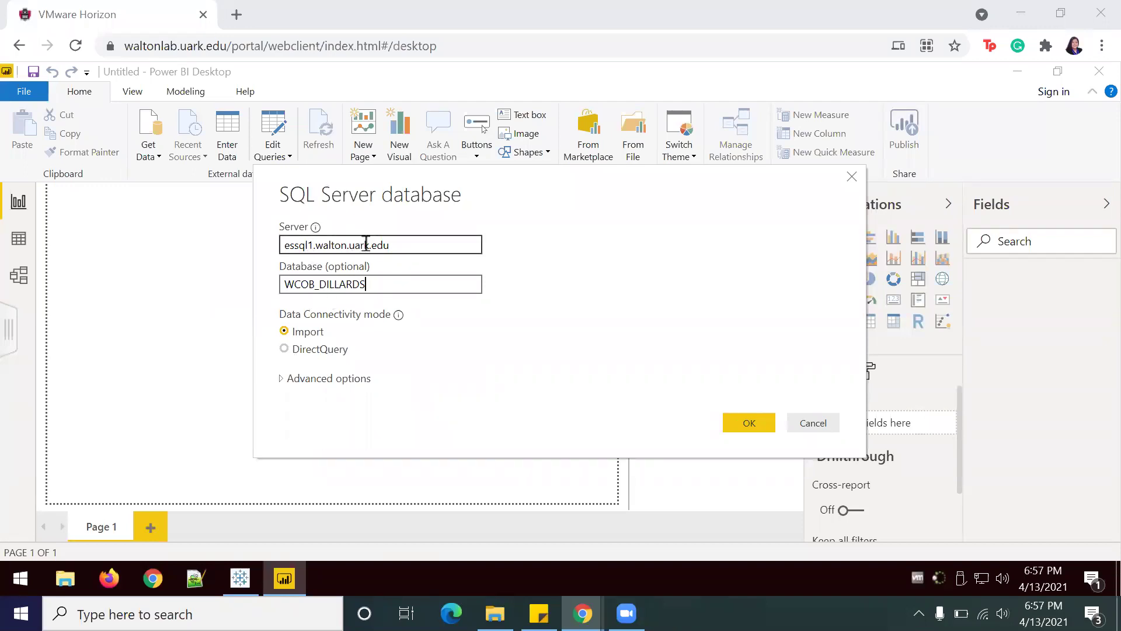
pyautogui.click(387, 285)
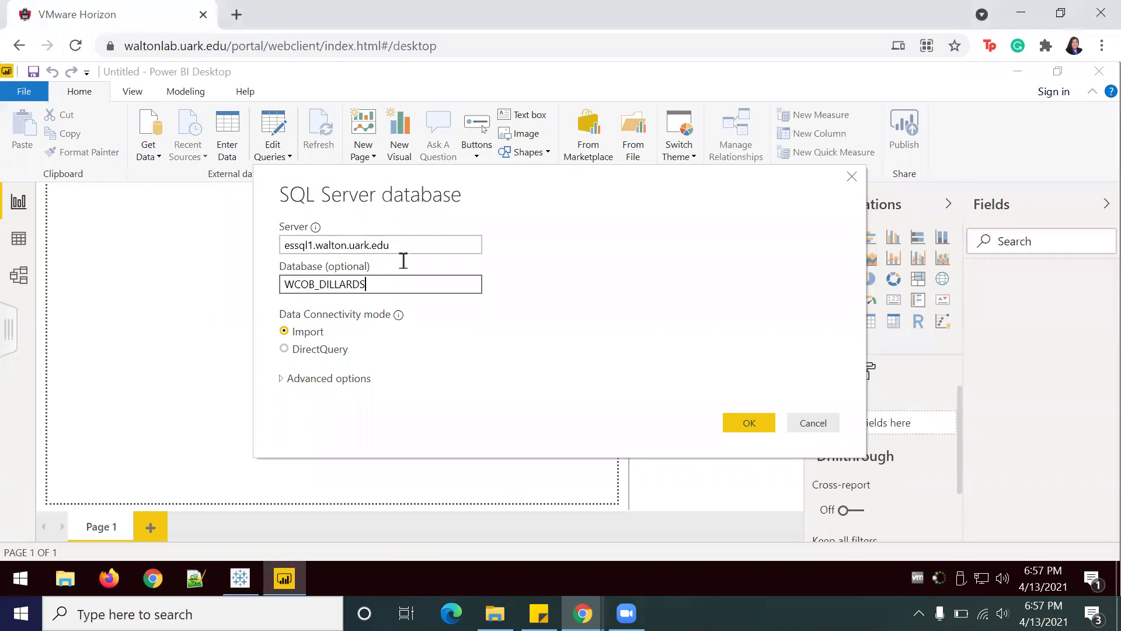
pyautogui.click(290, 350)
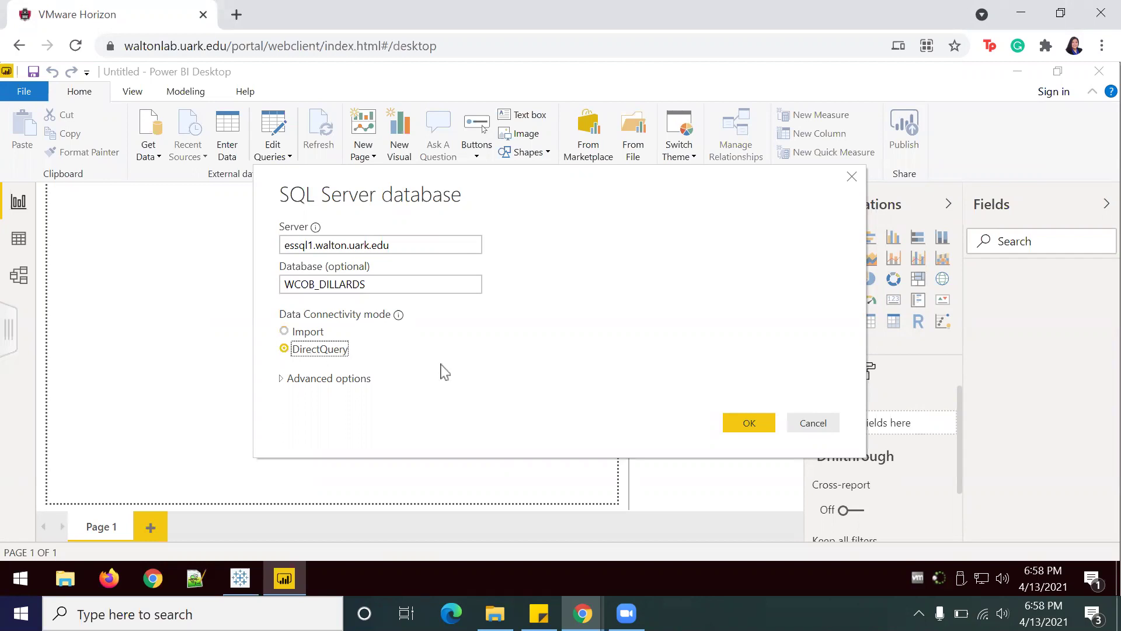
pyautogui.click(753, 421)
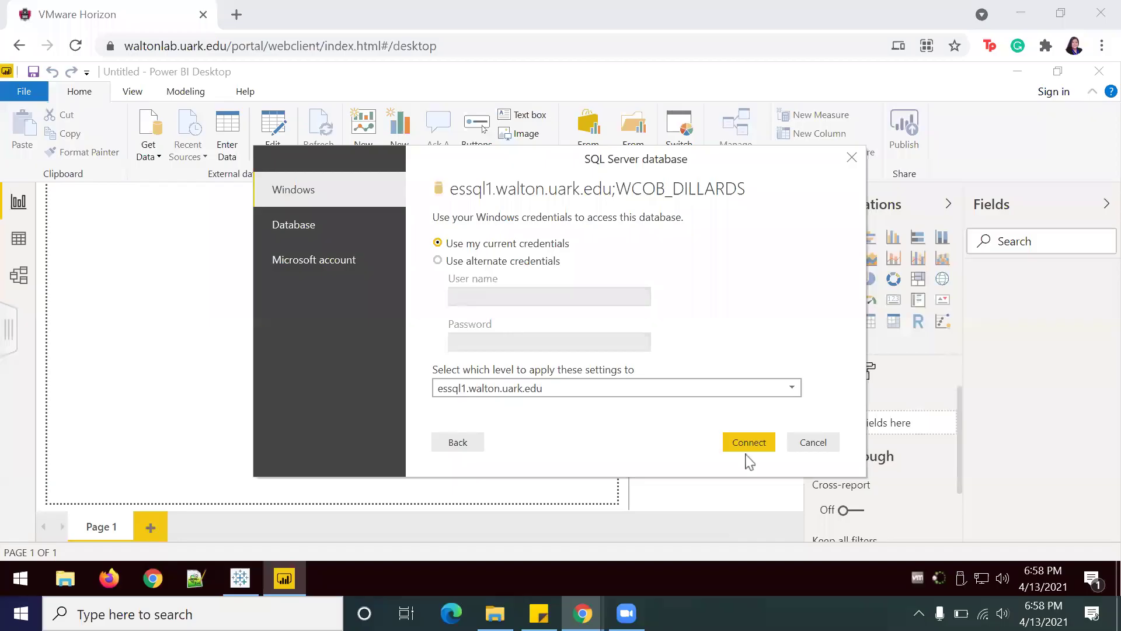
pyautogui.click(749, 444)
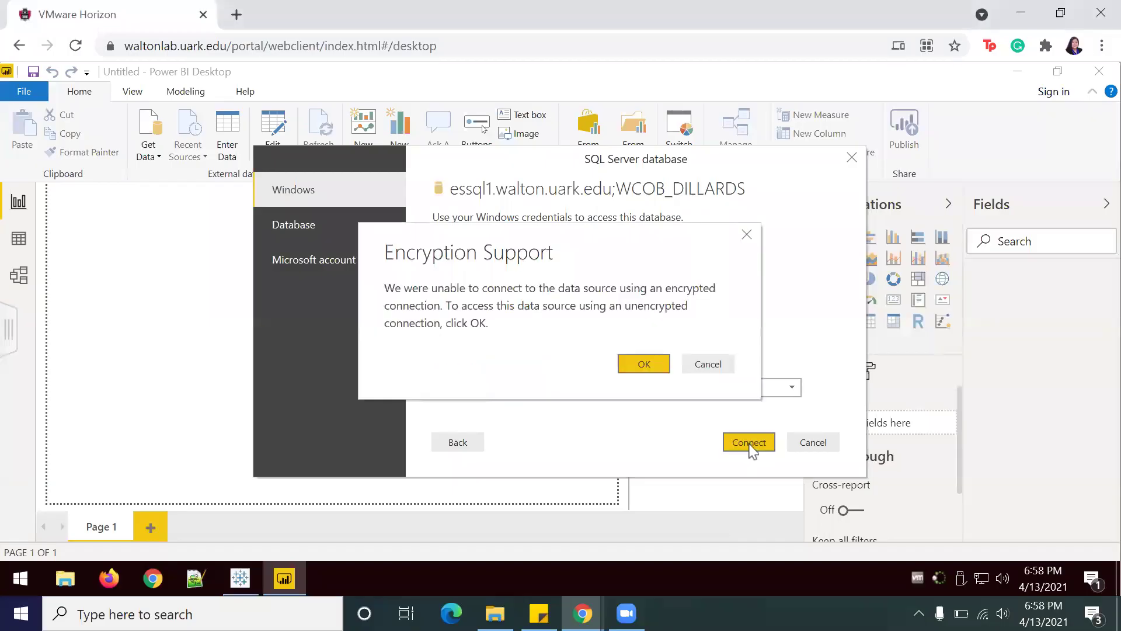
pyautogui.click(643, 364)
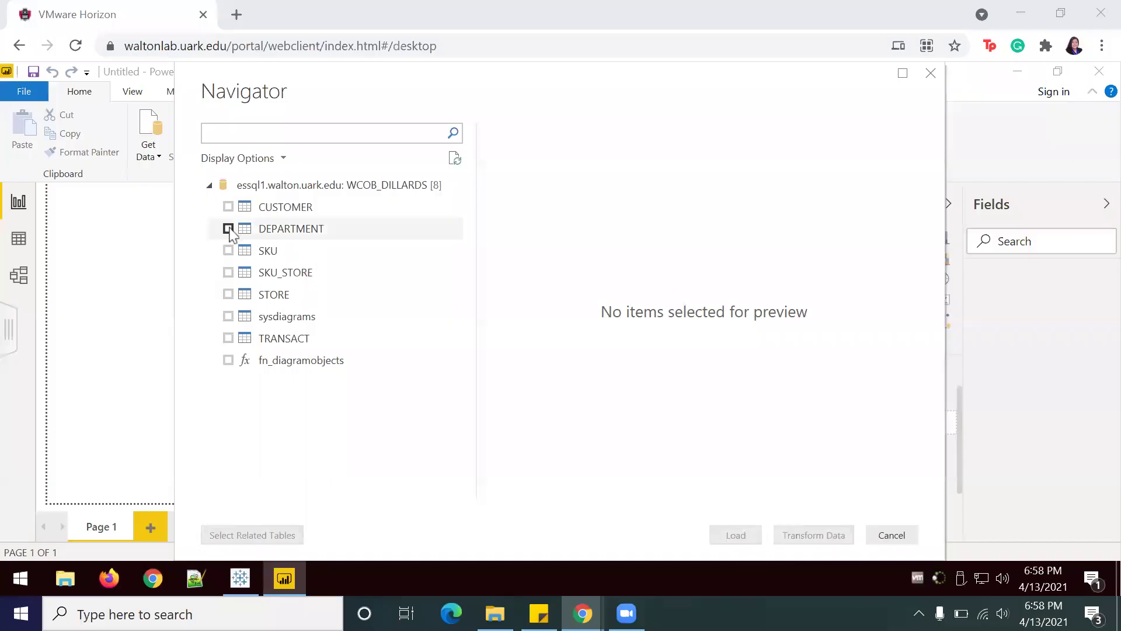
# Step: Load the DEPARTMENT, SKU, STORE and TRANSACT tables from WCOB_DILLARDS
pyautogui.click(228, 228)
pyautogui.click(228, 250)
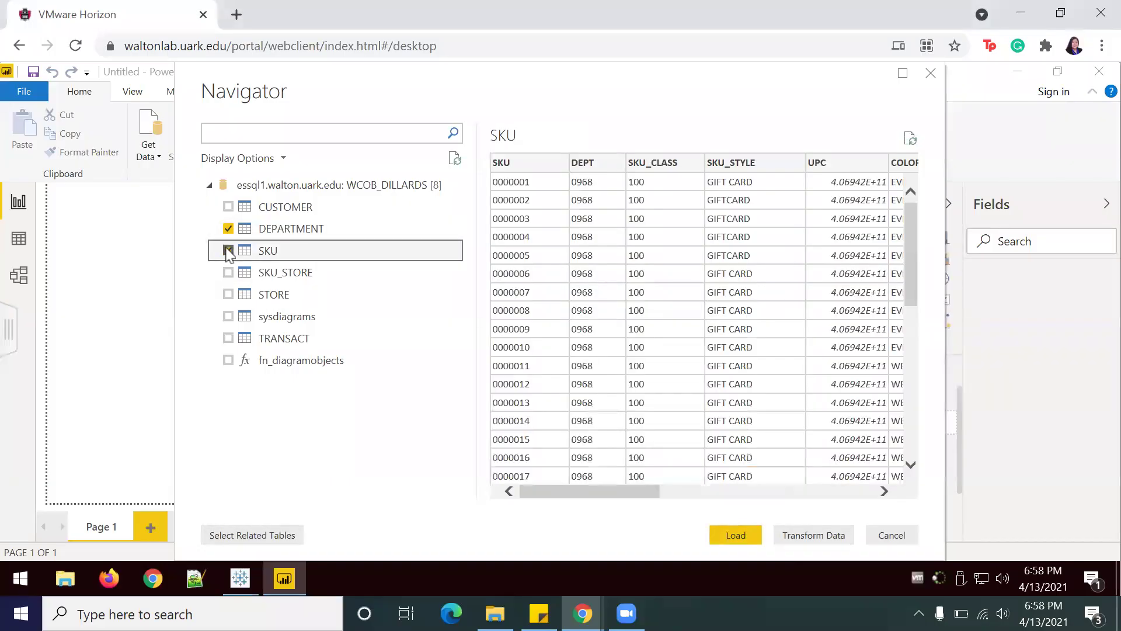
pyautogui.click(229, 294)
pyautogui.click(229, 338)
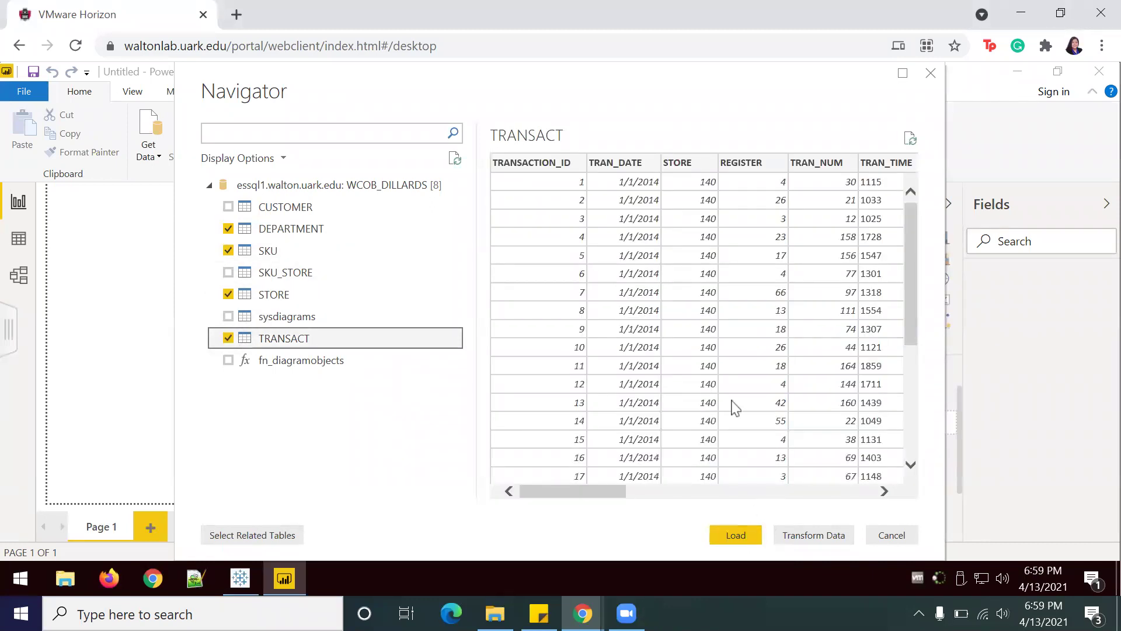
pyautogui.click(735, 535)
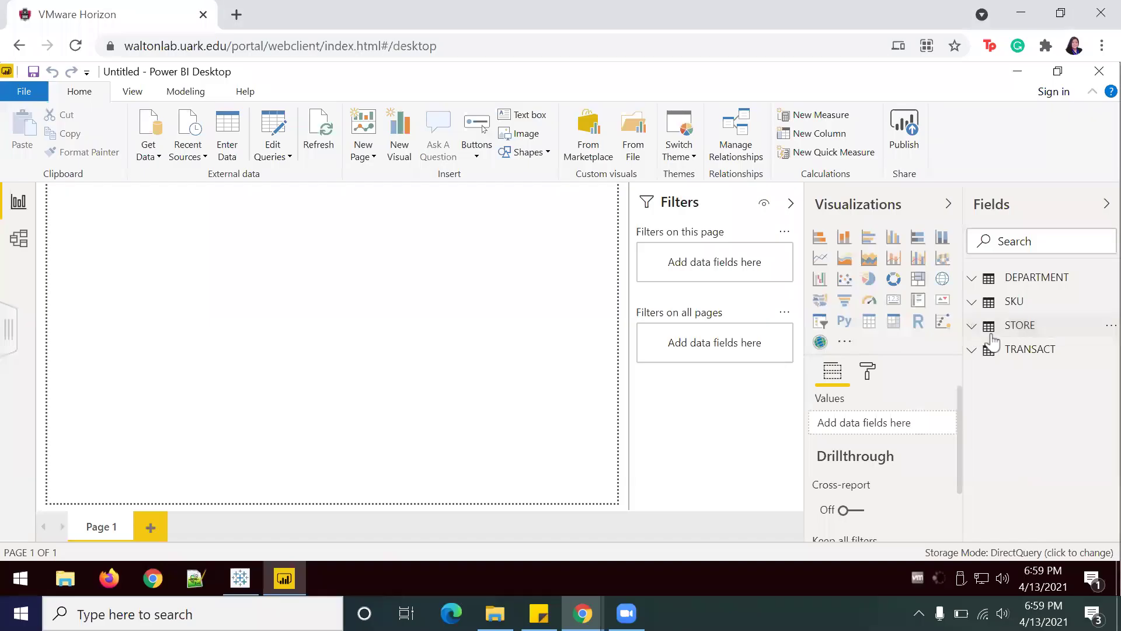
# Step: Create a map of STATE from the STORE table with bubbles sized by TRAN_AMT from the TRANSACT table
pyautogui.click(972, 326)
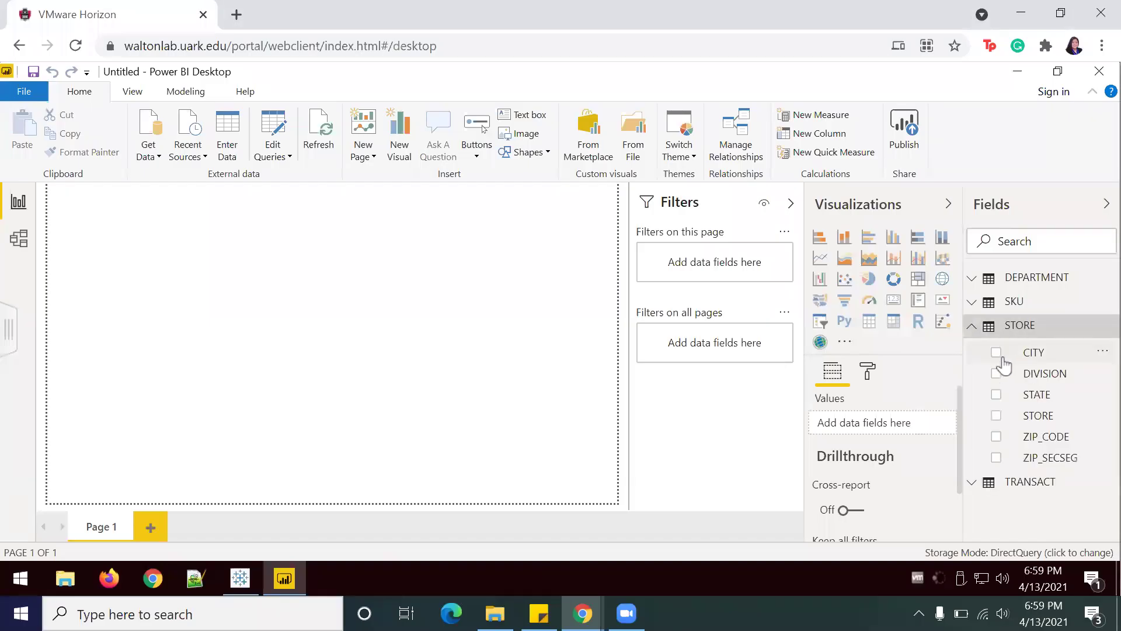
pyautogui.click(998, 395)
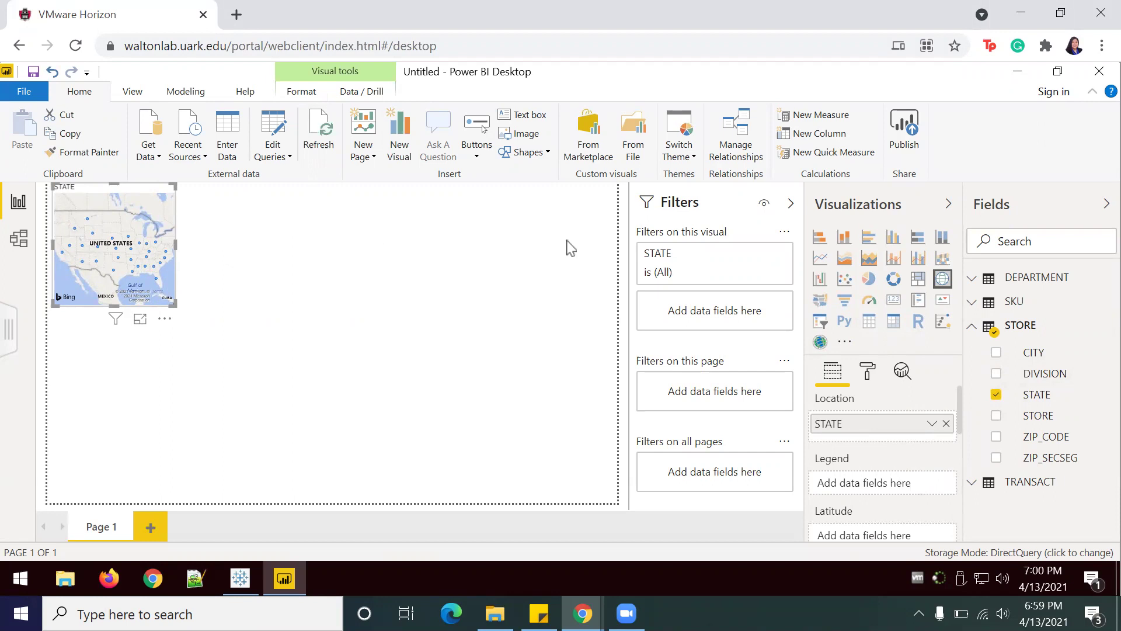
pyautogui.click(972, 485)
pyautogui.scroll(-5, 993, 450)
pyautogui.scroll(5, 1016, 452)
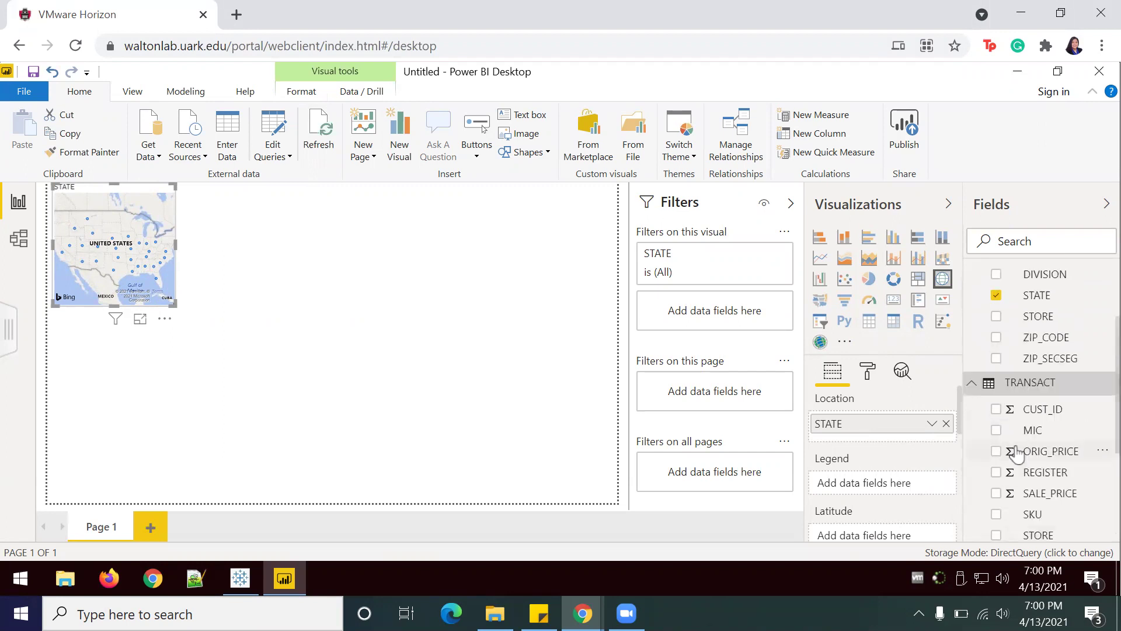
pyautogui.scroll(-5, 1016, 452)
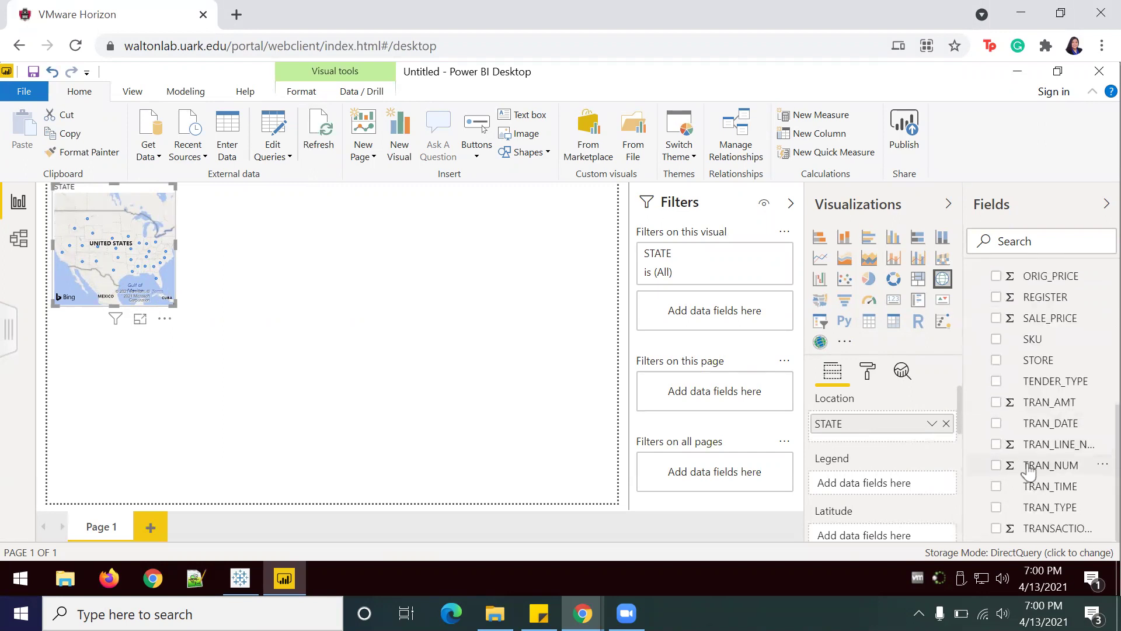
pyautogui.click(996, 403)
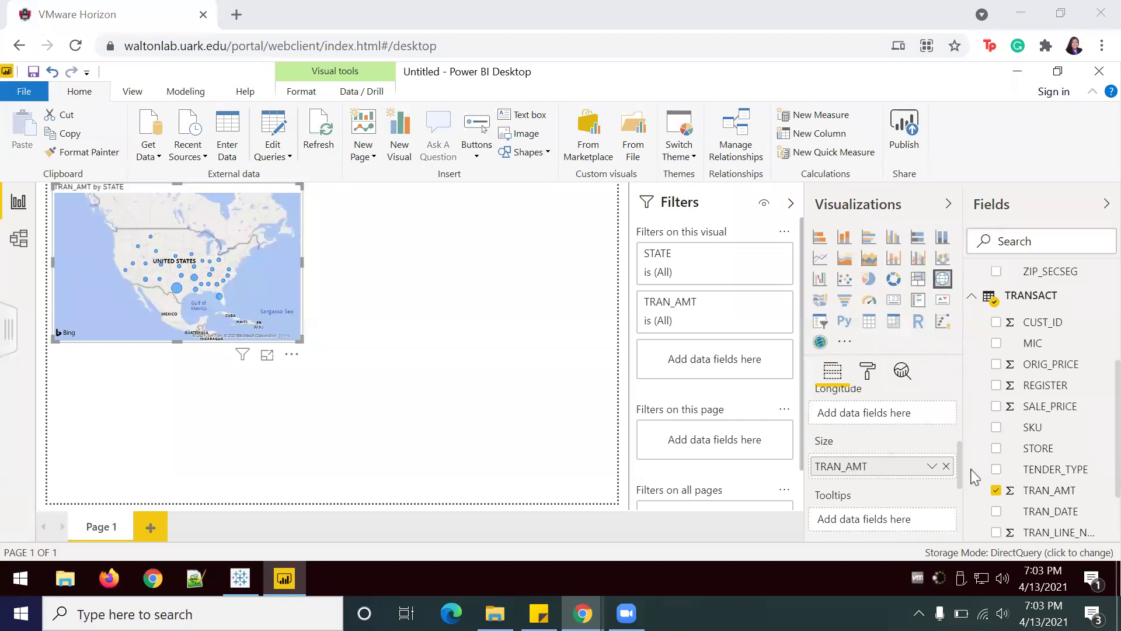
# Step: Set the aggregation of TRAN_AMT in the map's bubble size to Average
pyautogui.moveTo(958, 453); pyautogui.dragTo(956, 404)
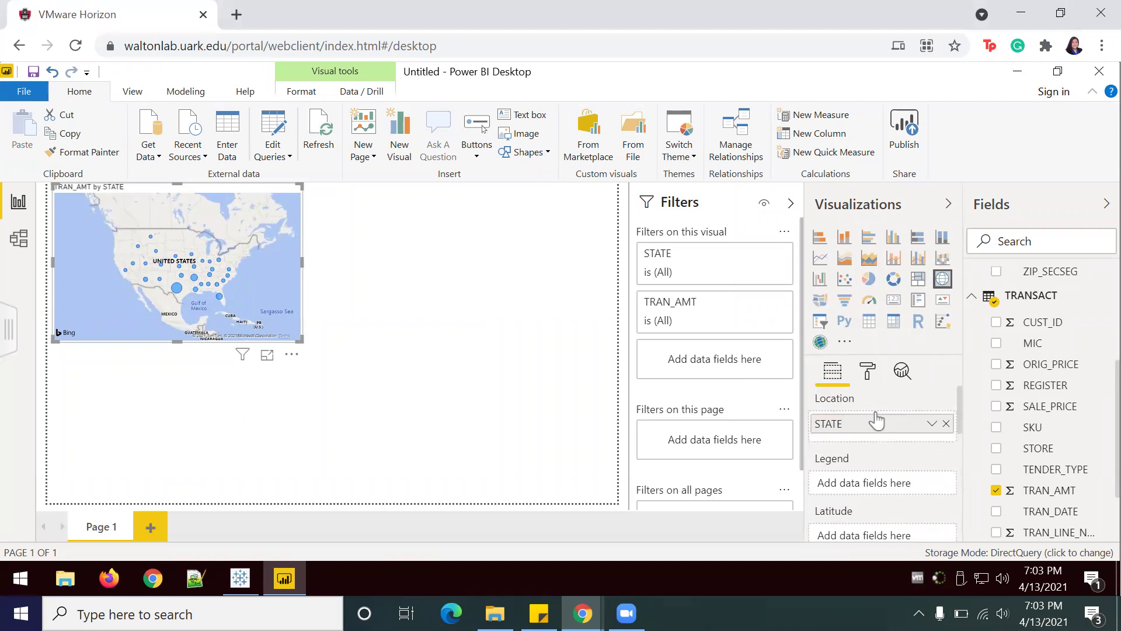
pyautogui.moveTo(958, 435); pyautogui.dragTo(955, 484)
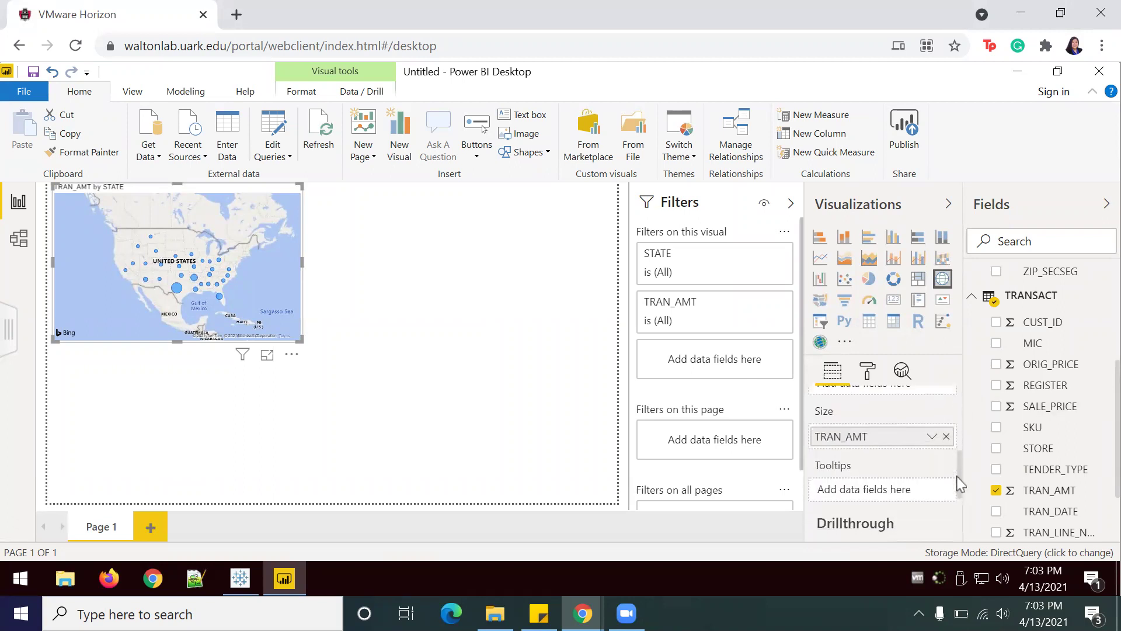
pyautogui.click(932, 436)
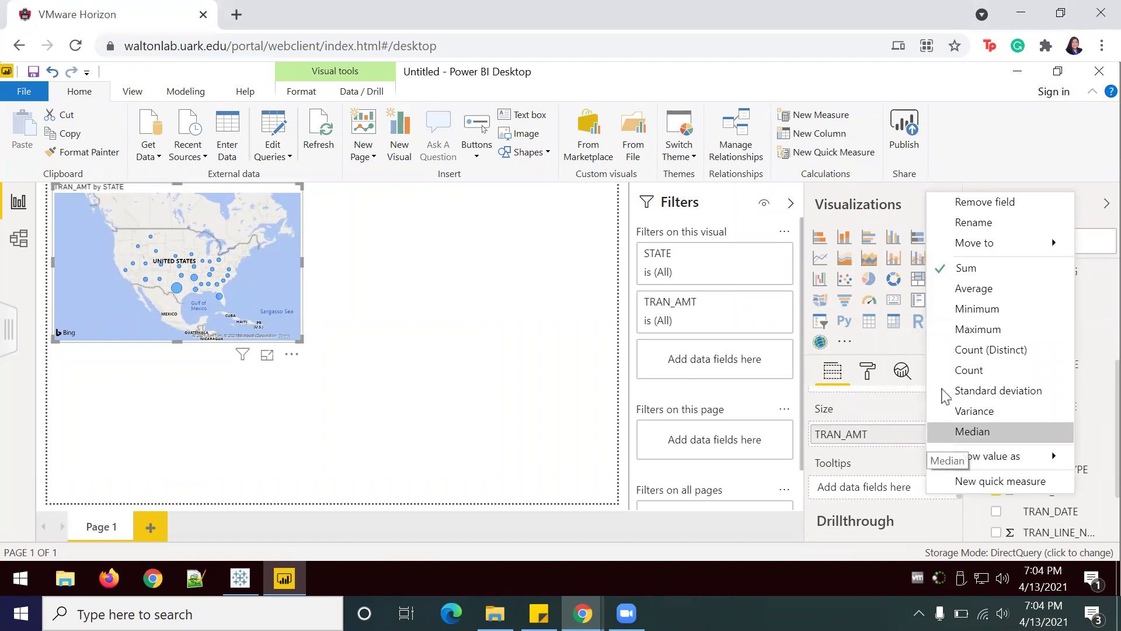
pyautogui.click(966, 289)
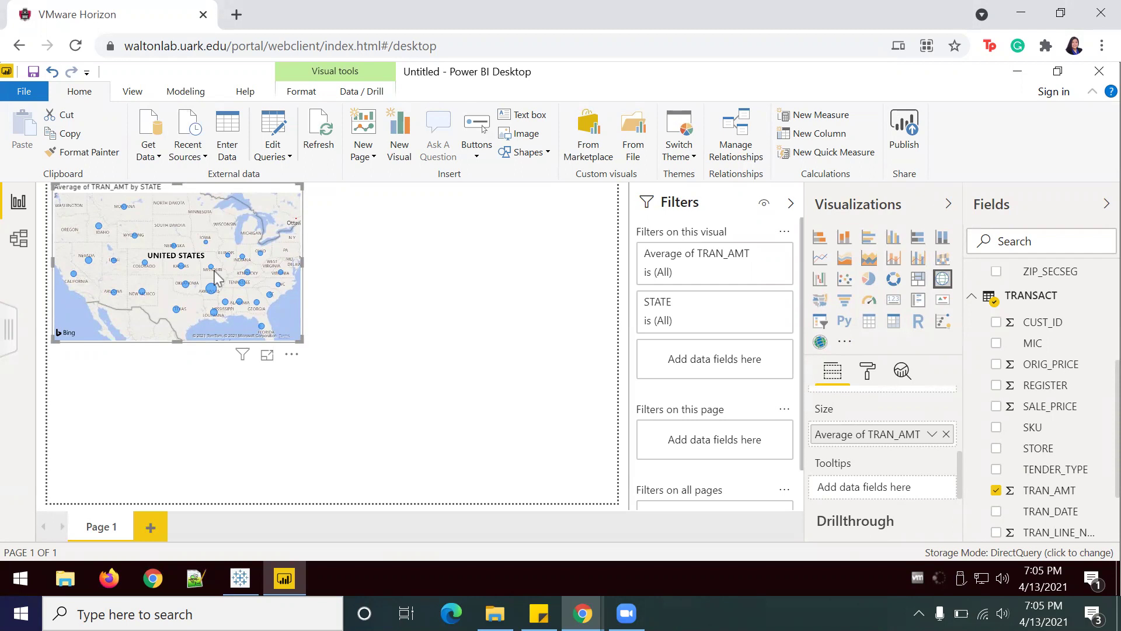
# Step: Copy the map visual showing average TRAN_AMT by STATE and deselect it on the report page
pyautogui.rightClick(266, 232)
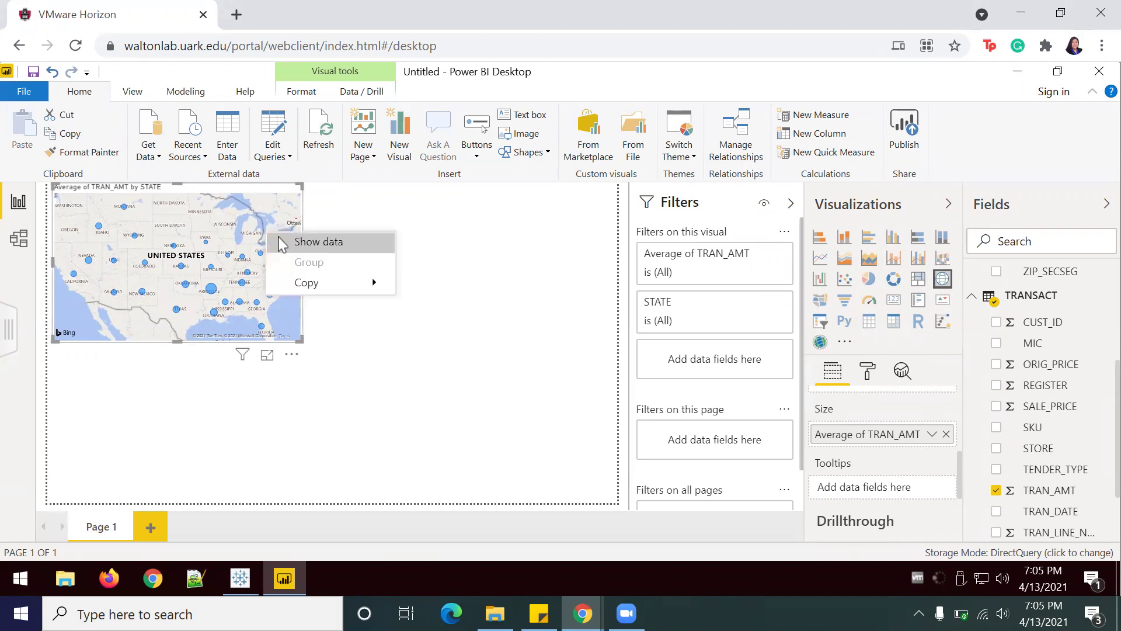
pyautogui.moveTo(306, 283)
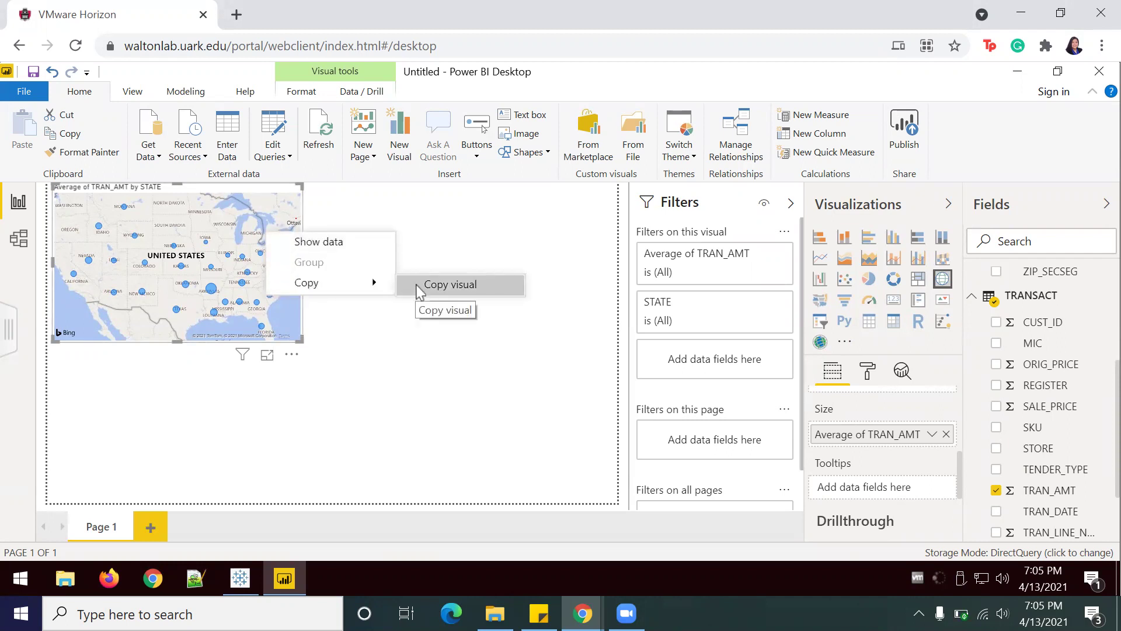
pyautogui.click(392, 213)
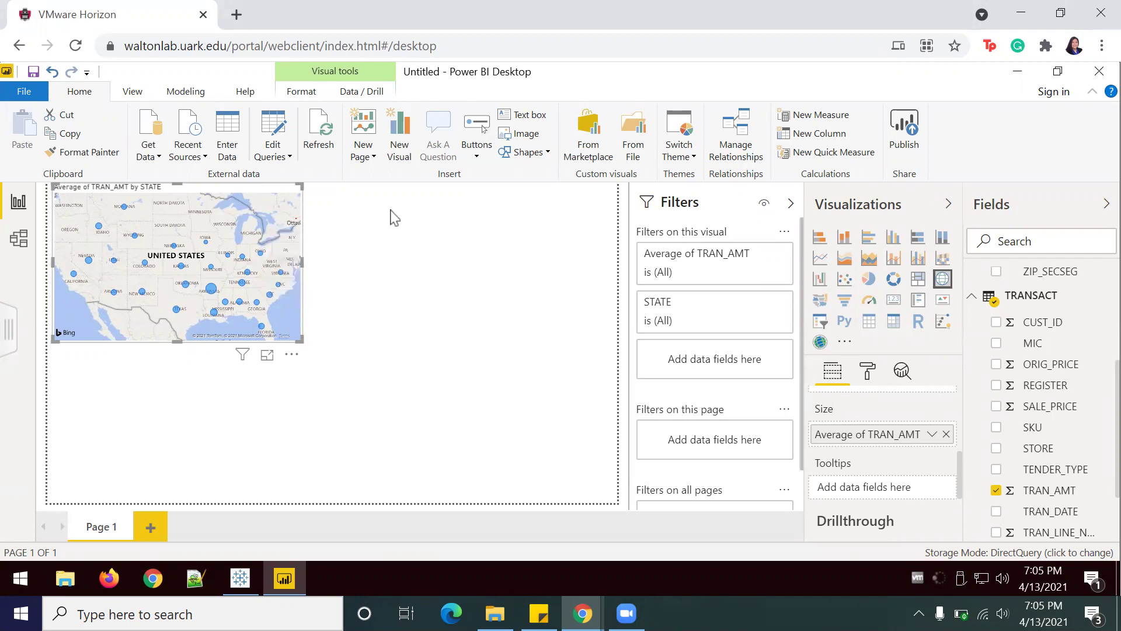
pyautogui.click(276, 240)
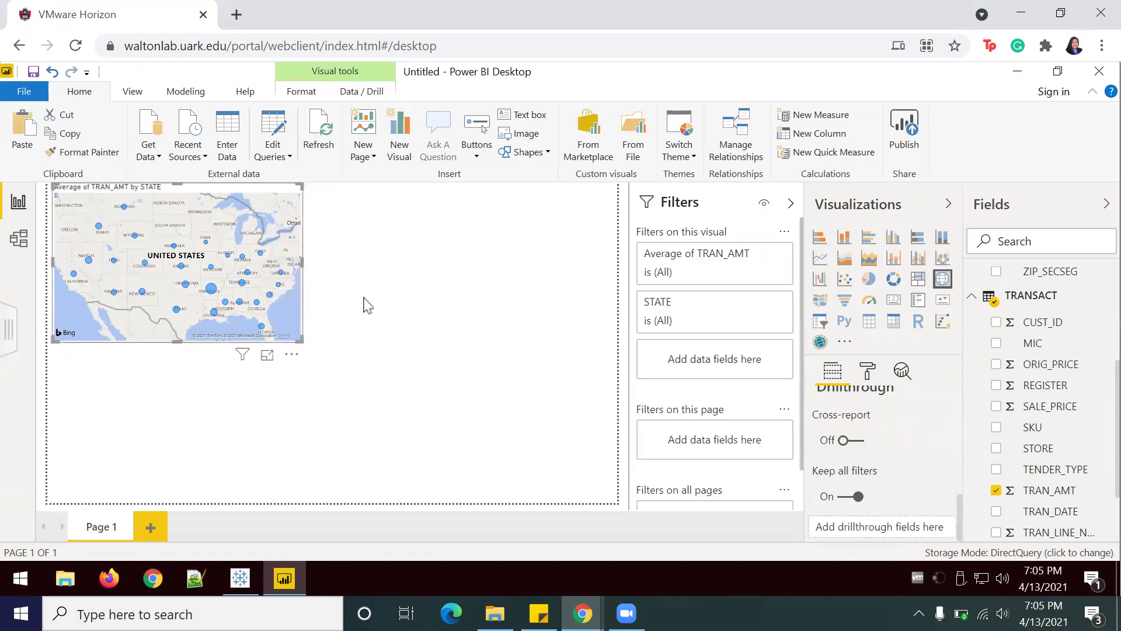
pyautogui.click(405, 338)
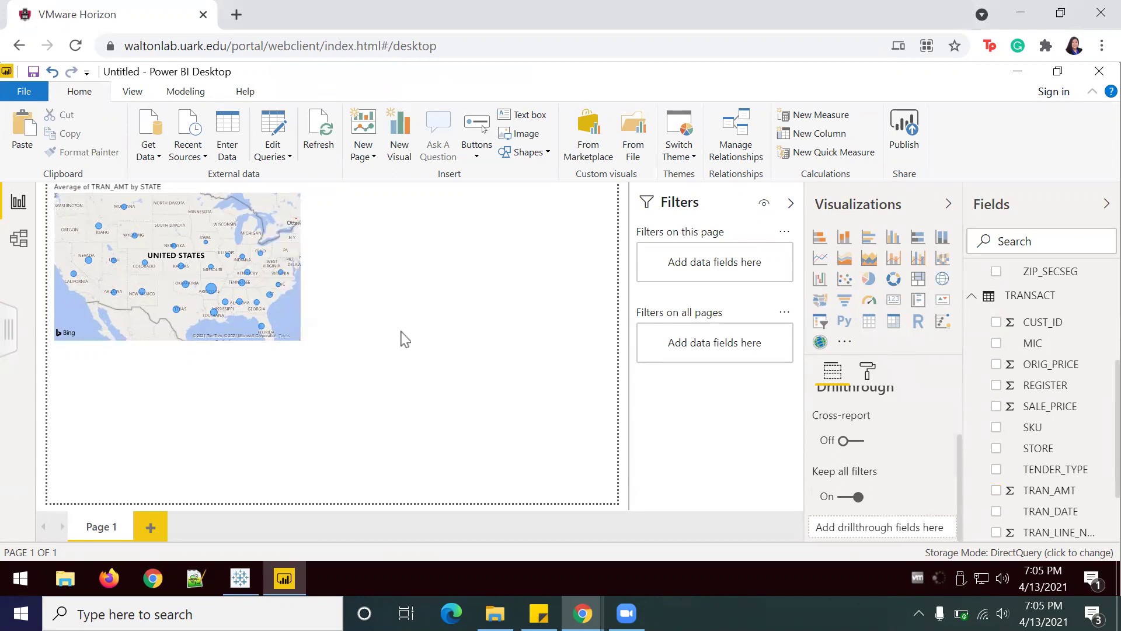
# Step: Paste a copy of the map beside the original and convert it to a clustered bar chart
pyautogui.hotkey('ctrl', 'v')
pyautogui.moveTo(213, 198); pyautogui.dragTo(464, 230)
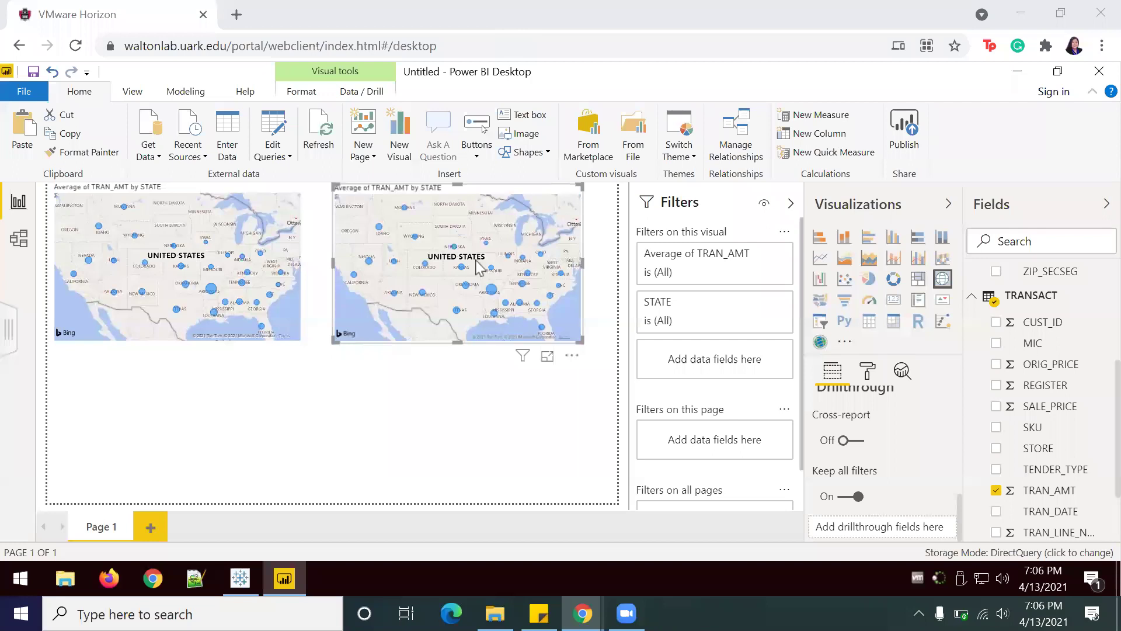
pyautogui.click(870, 239)
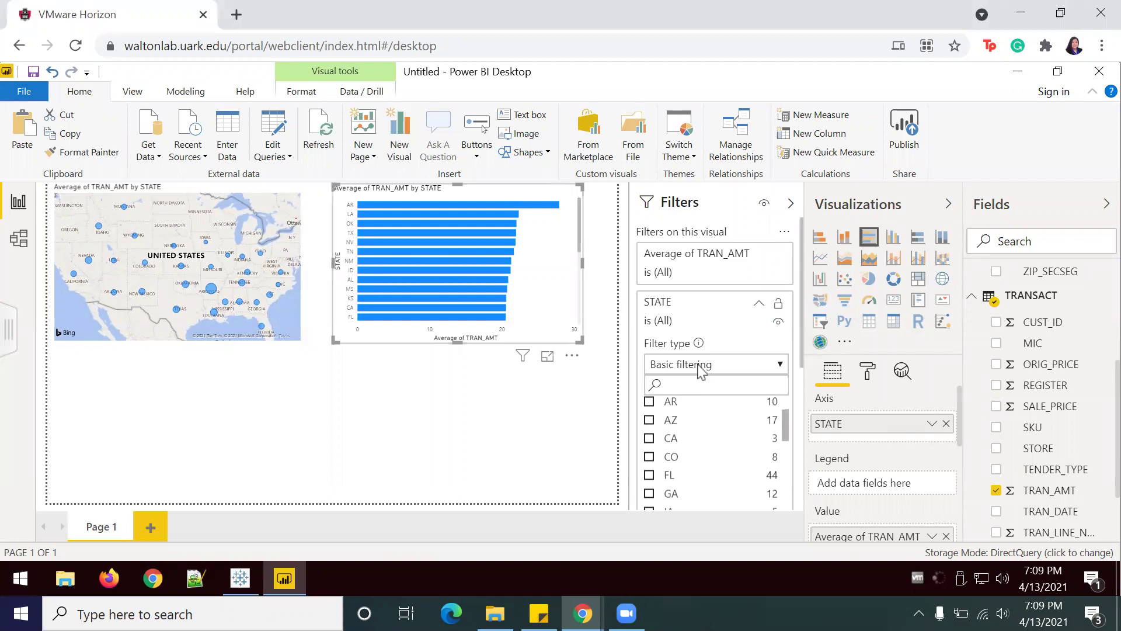
# Step: Filter the bar chart to STATE AR using basic filtering
pyautogui.click(759, 303)
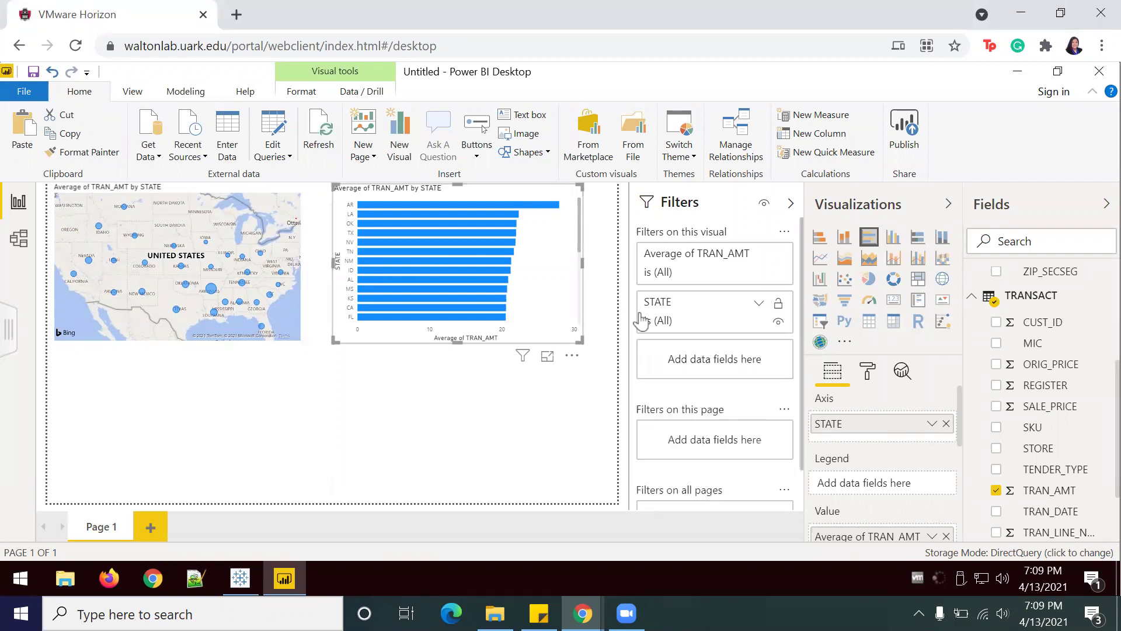
pyautogui.click(759, 305)
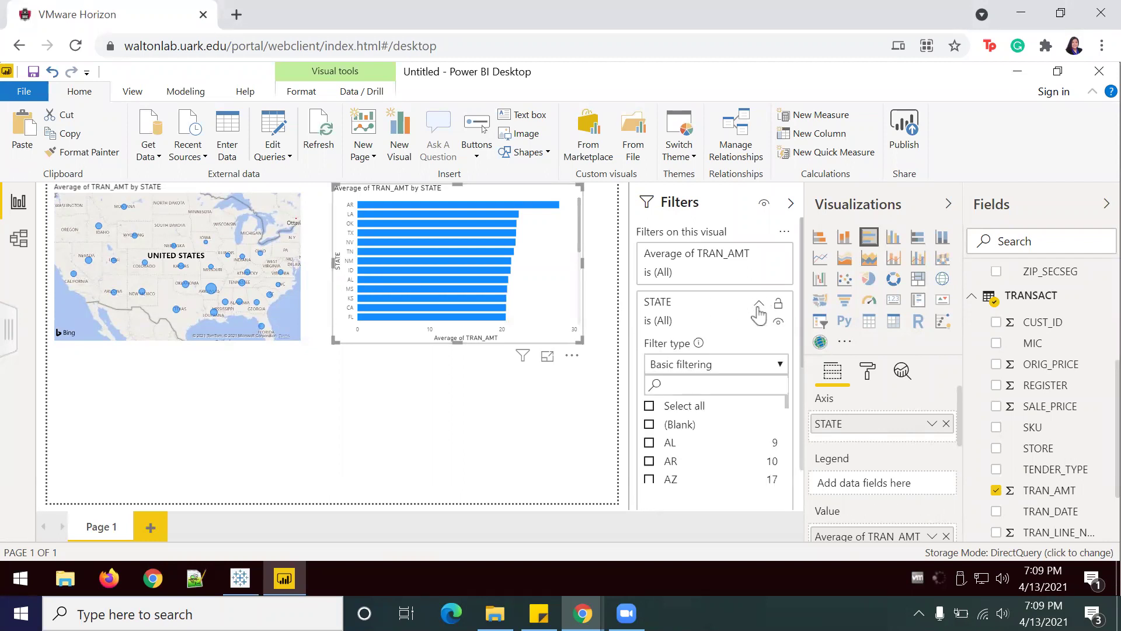
pyautogui.click(649, 461)
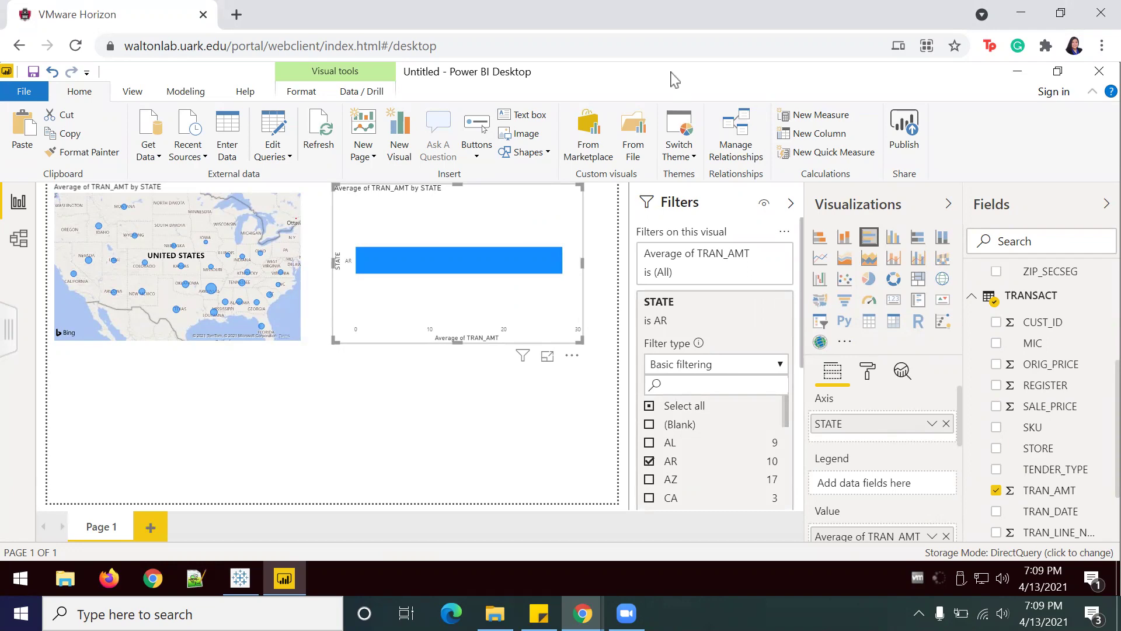
pyautogui.click(899, 133)
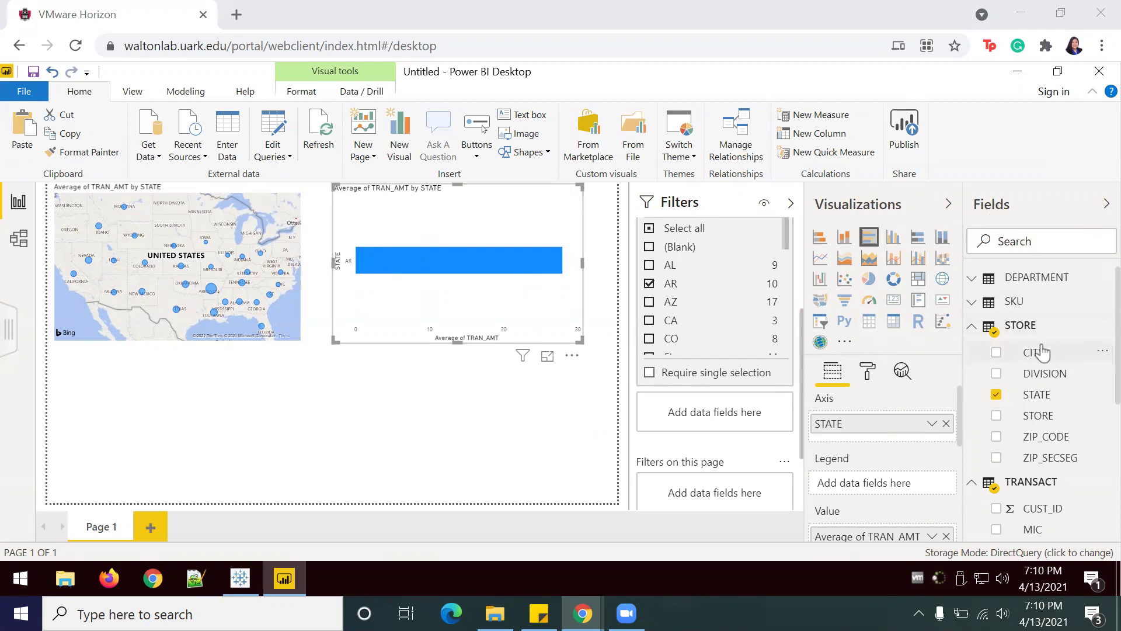
# Step: Add CITY from the STORE table as the legend of the AR bar chart
pyautogui.click(996, 353)
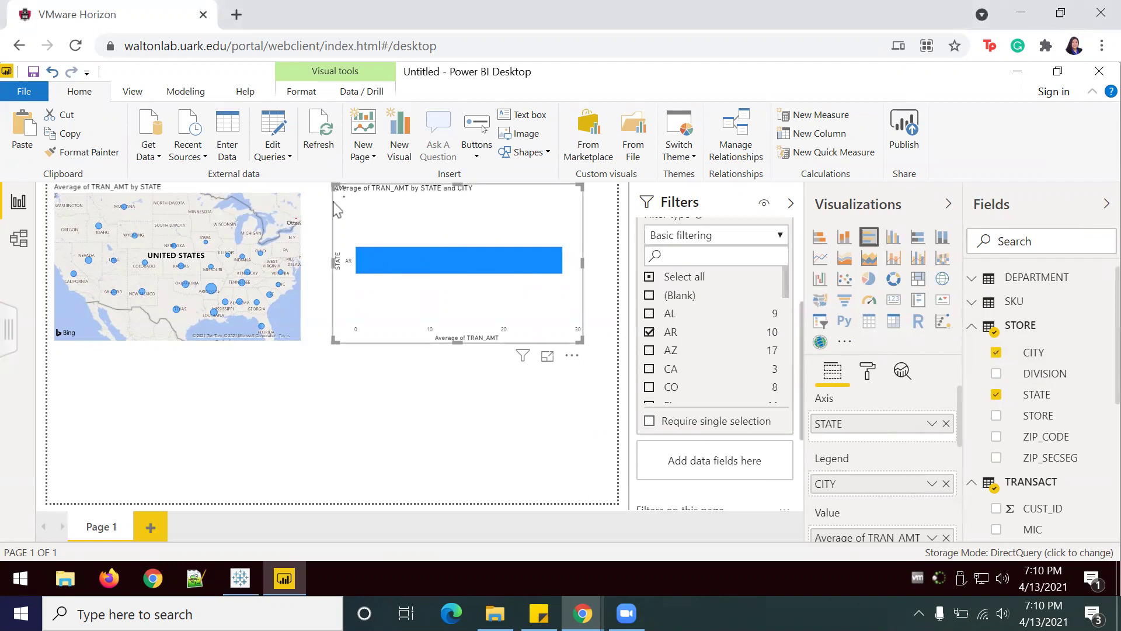
pyautogui.moveTo(366, 264)
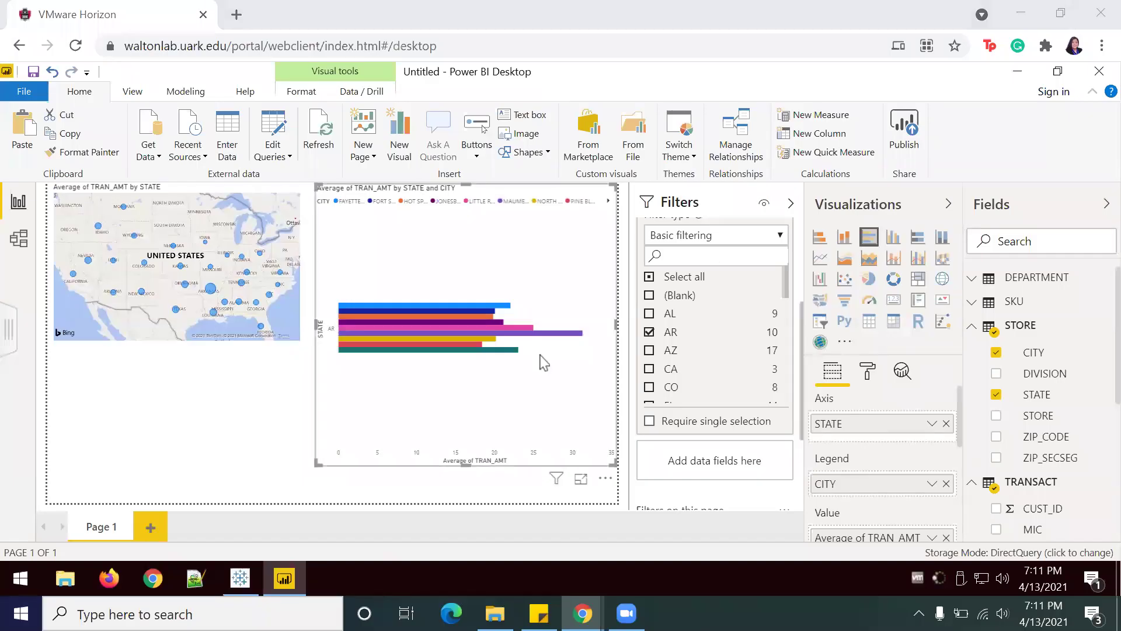
pyautogui.moveTo(535, 335)
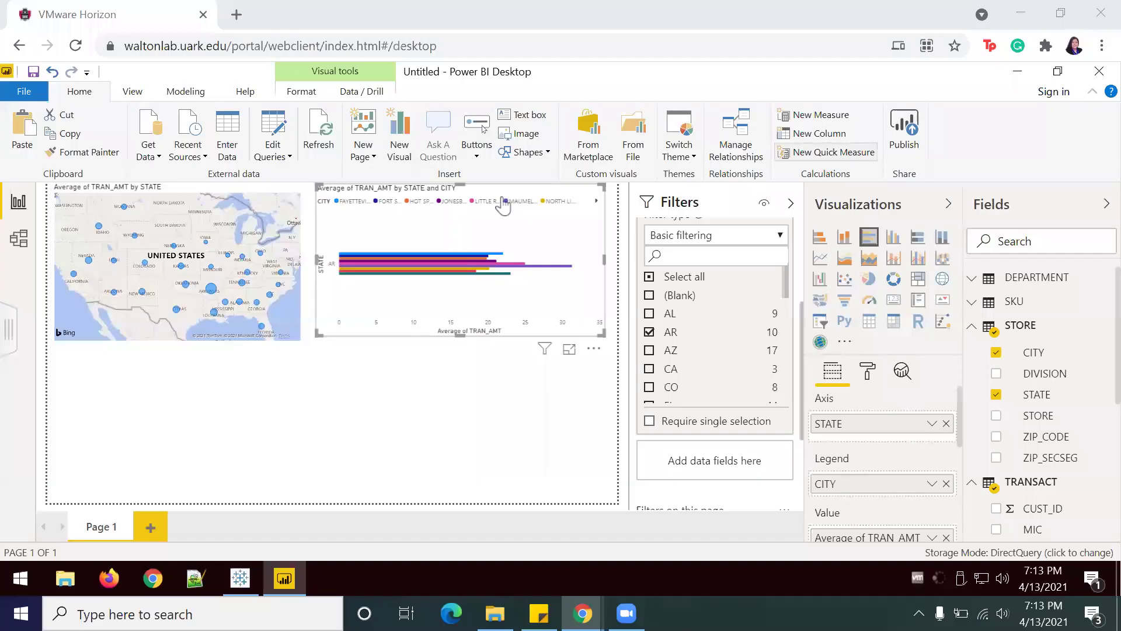
# Step: Move the STATE and CITY bar chart beneath the map and narrow it to about the map's width
pyautogui.moveTo(476, 193); pyautogui.dragTo(140, 395)
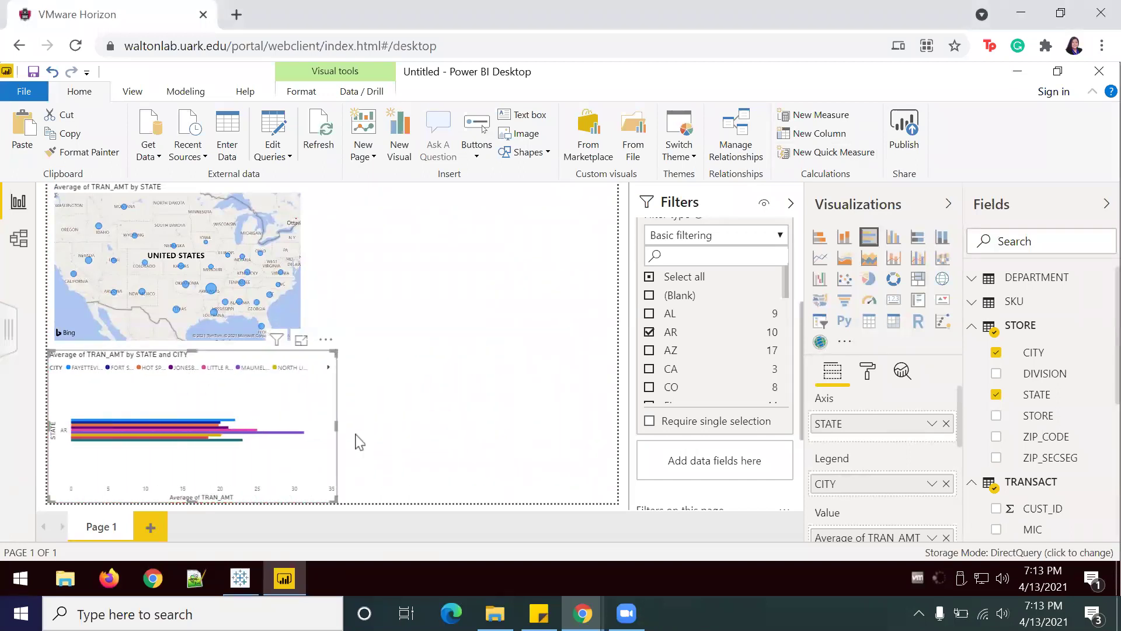
pyautogui.moveTo(337, 428); pyautogui.dragTo(306, 433)
pyautogui.click(310, 434)
# Step: Duplicate the STATE and CITY bar chart and place the copy beside the map
pyautogui.click(242, 407)
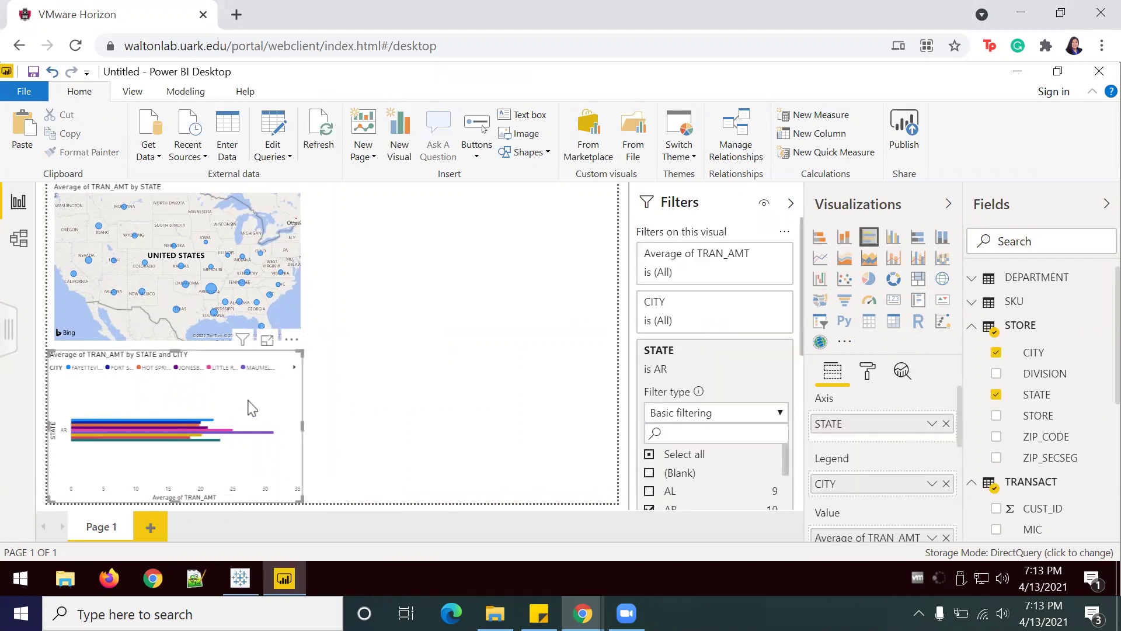
pyautogui.click(461, 257)
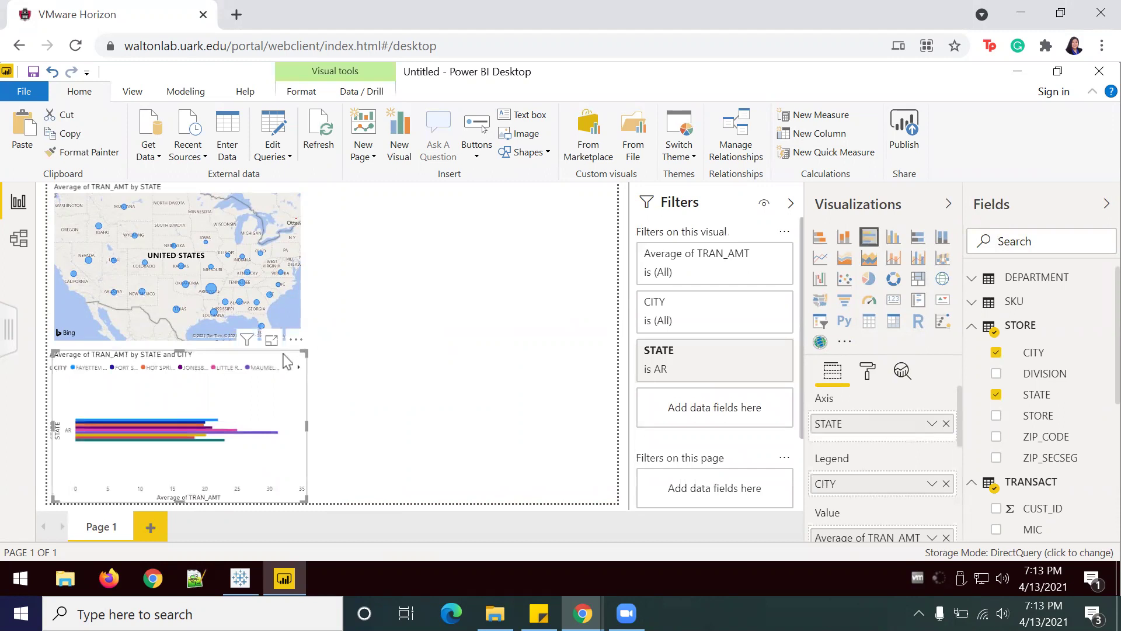
pyautogui.moveTo(249, 356); pyautogui.dragTo(480, 194)
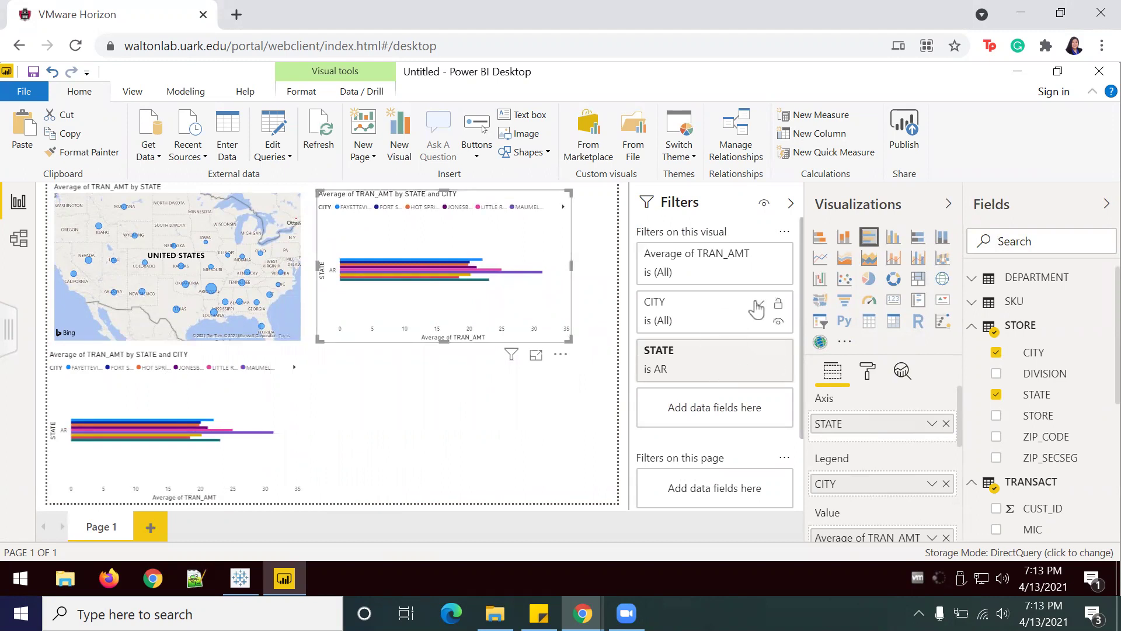
# Step: Filter the copied bar chart to the city MAUMELLE ONLINE and enlarge the visual
pyautogui.click(758, 302)
pyautogui.scroll(-2, 750, 461)
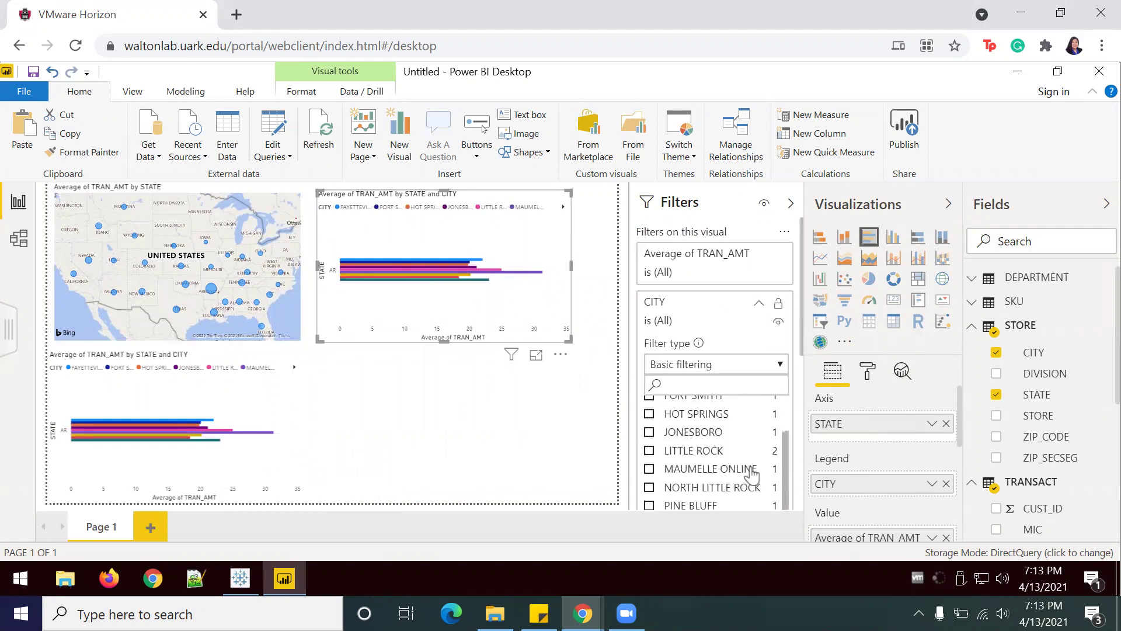
pyautogui.click(650, 469)
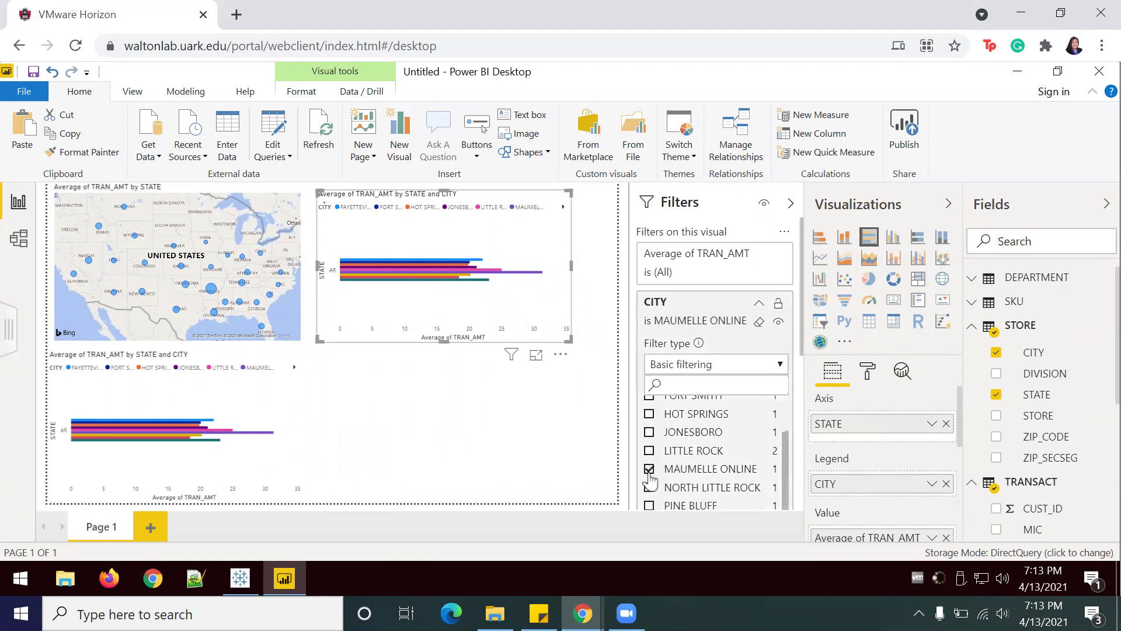
pyautogui.moveTo(565, 339); pyautogui.dragTo(597, 435)
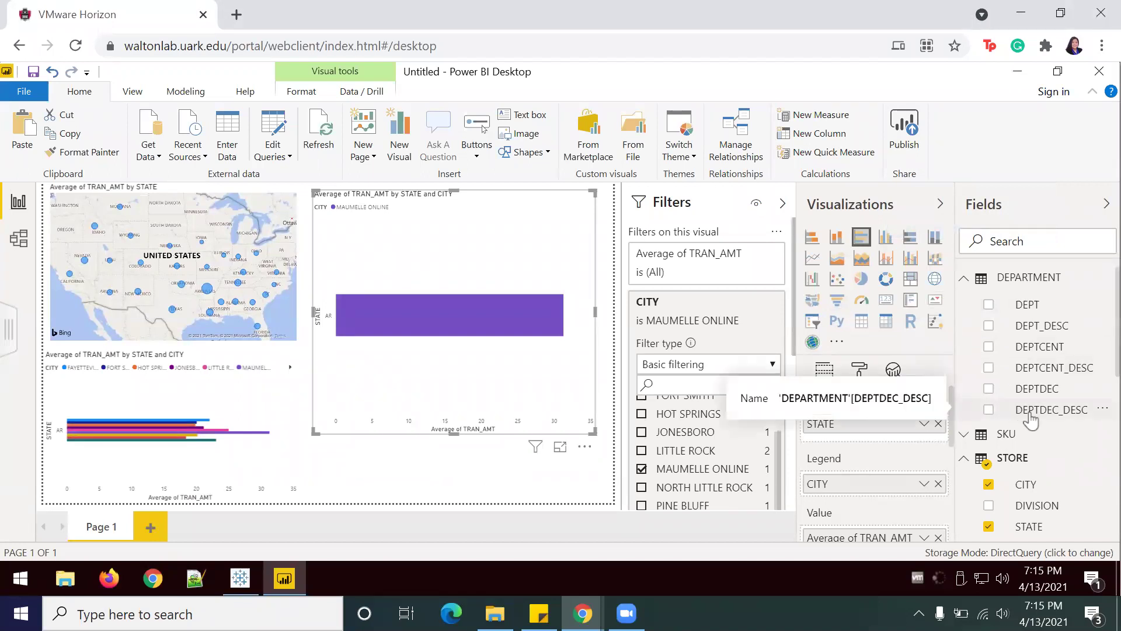
# Step: Create a hierarchy of DEPTCENT_DESC and DEPTDEC_DESC in the DEPARTMENT table and add it to the MAUMELLE ONLINE chart's axis
pyautogui.moveTo(1032, 416); pyautogui.dragTo(1041, 344)
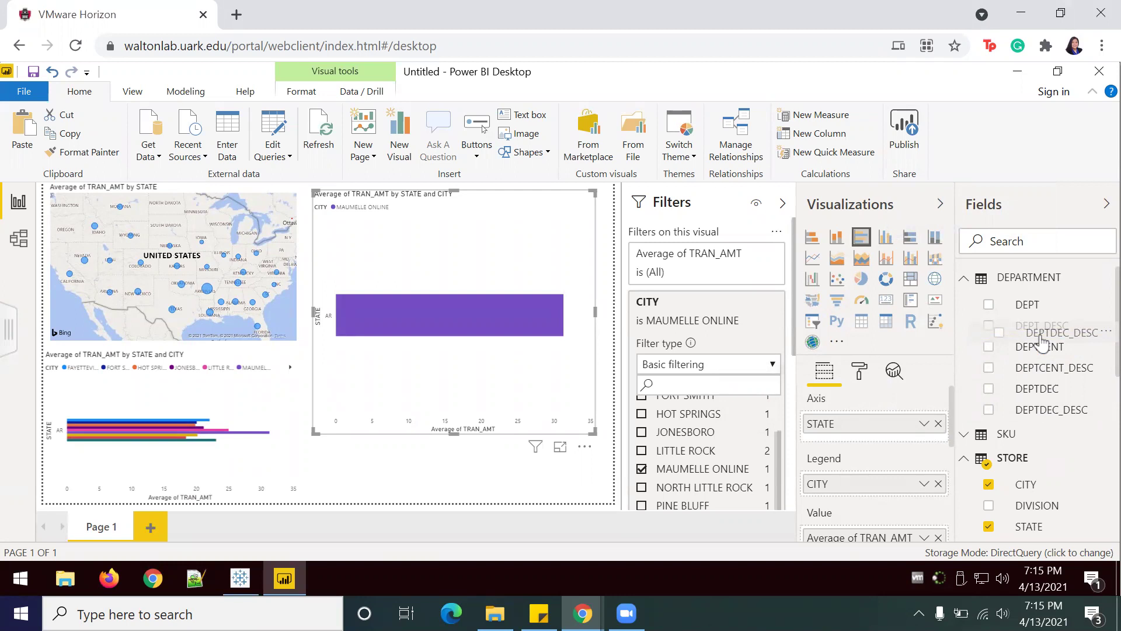
pyautogui.moveTo(1041, 343); pyautogui.dragTo(1039, 379)
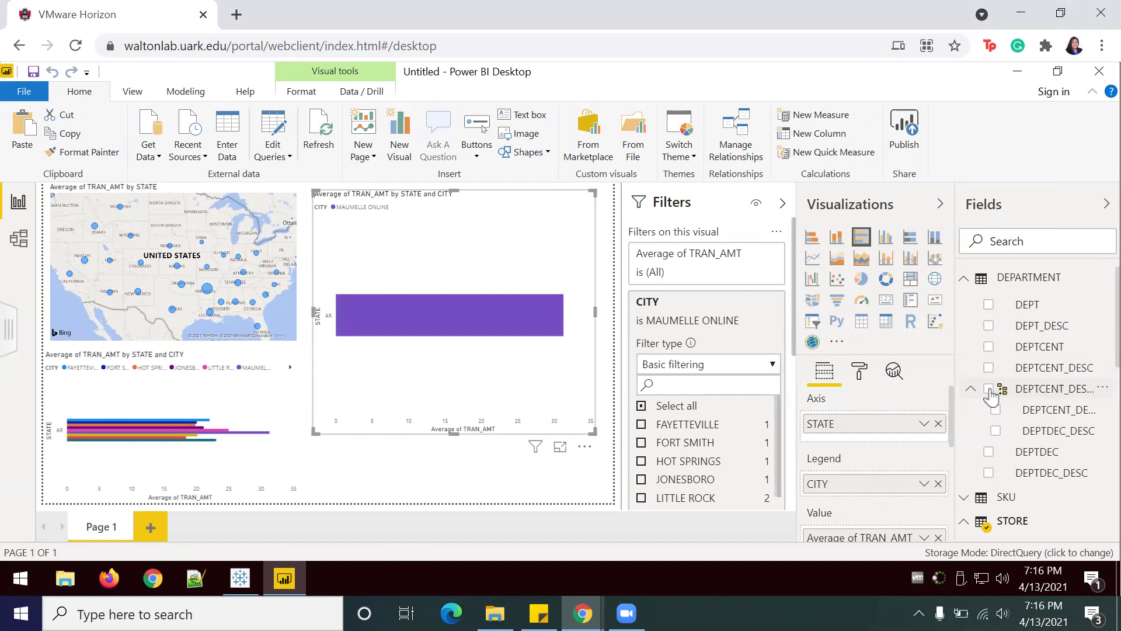
pyautogui.click(989, 390)
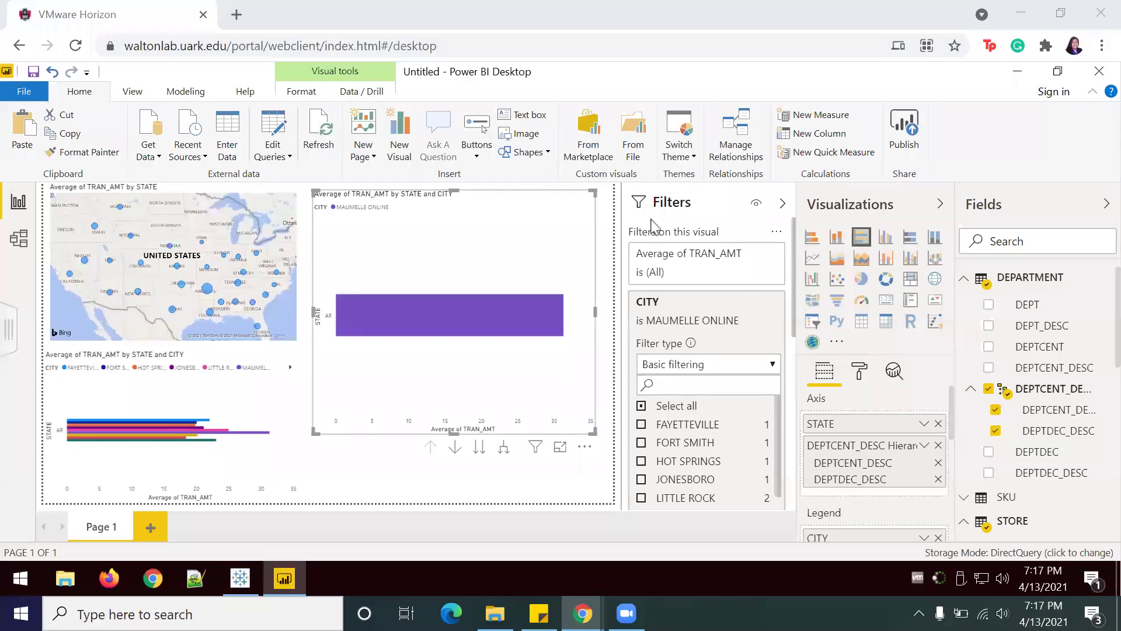
# Step: Drill down from the AR bar of the MAUMELLE ONLINE chart to the DEPTCENT_DESC level
pyautogui.moveTo(518, 306)
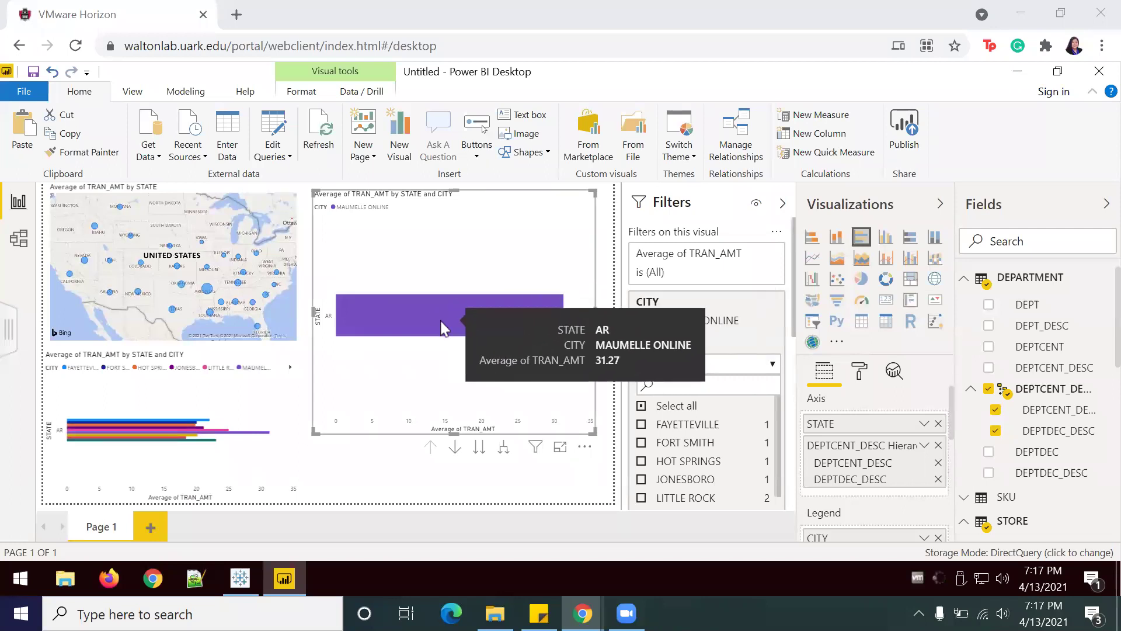
pyautogui.rightClick(407, 319)
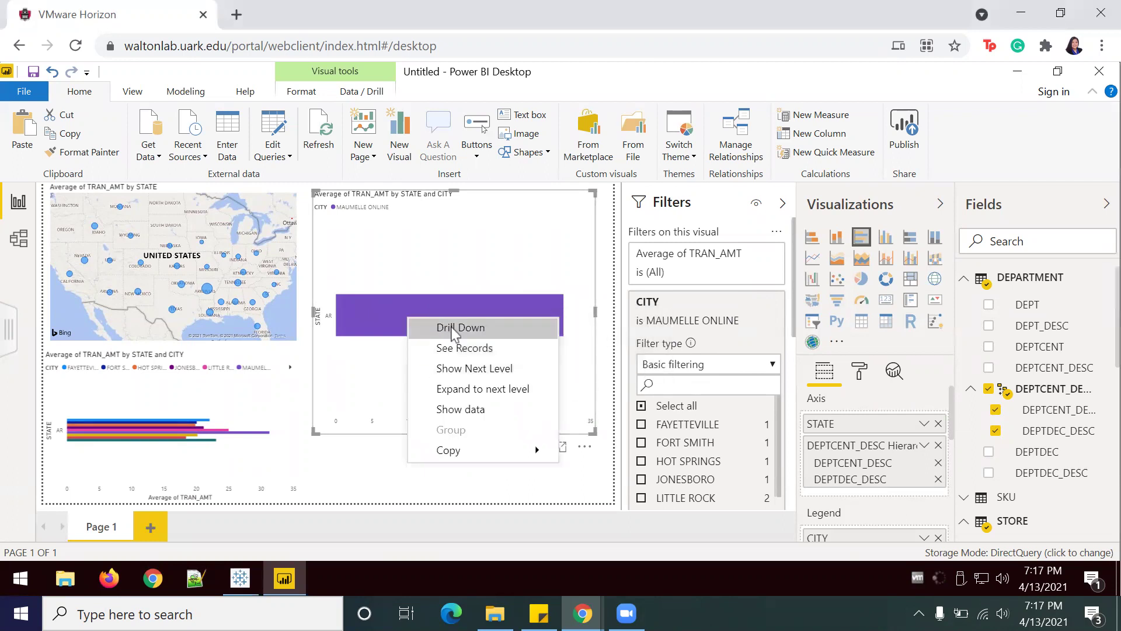
pyautogui.click(456, 327)
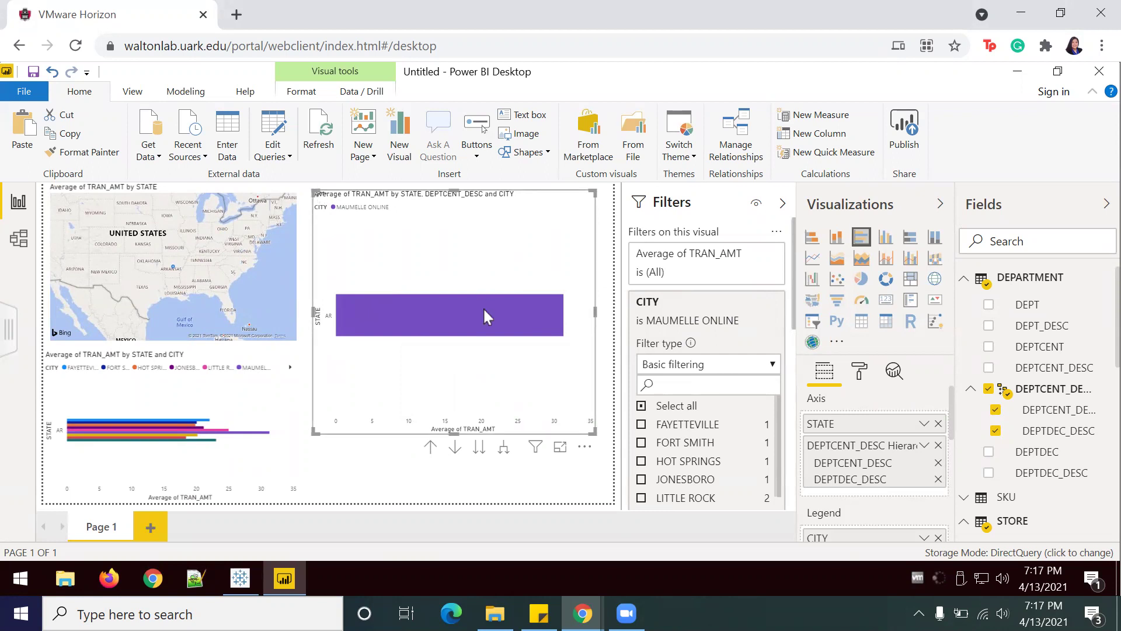
pyautogui.moveTo(491, 325)
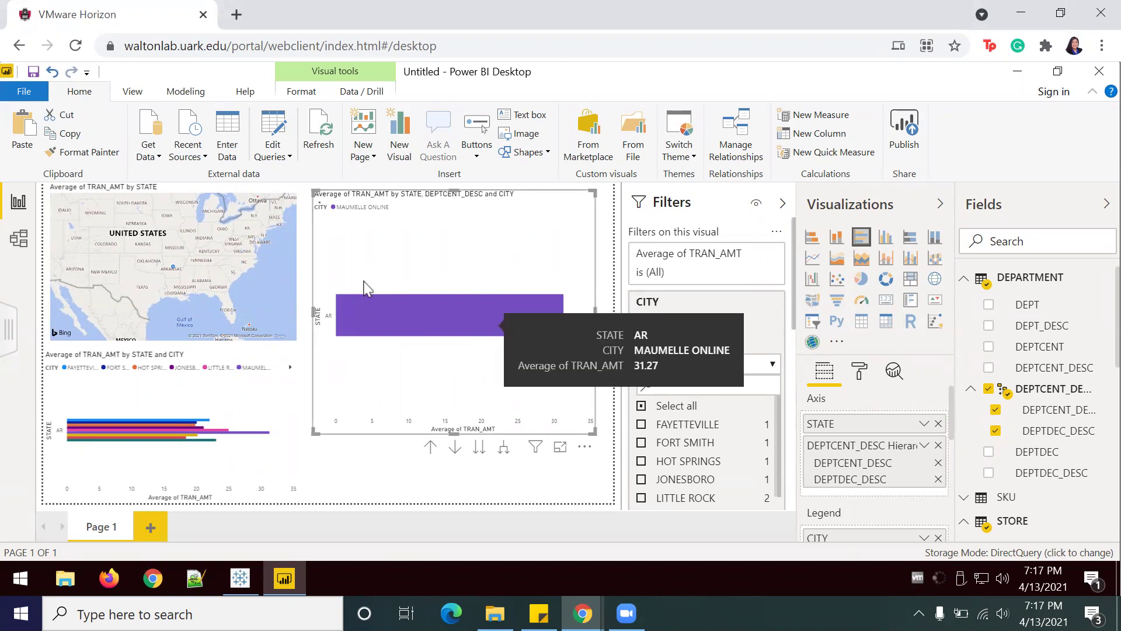
pyautogui.click(486, 333)
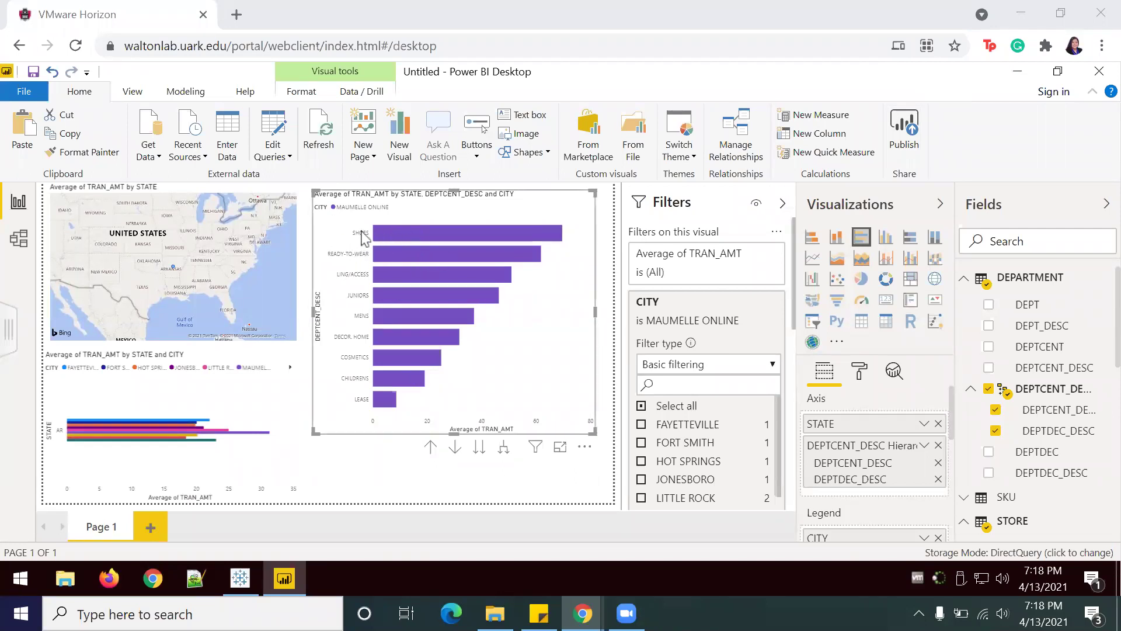
# Step: Drill down into the SHOES bar to view its DEPTDEC_DESC departments, and return to the DEPTCENT_DESC level
pyautogui.rightClick(421, 235)
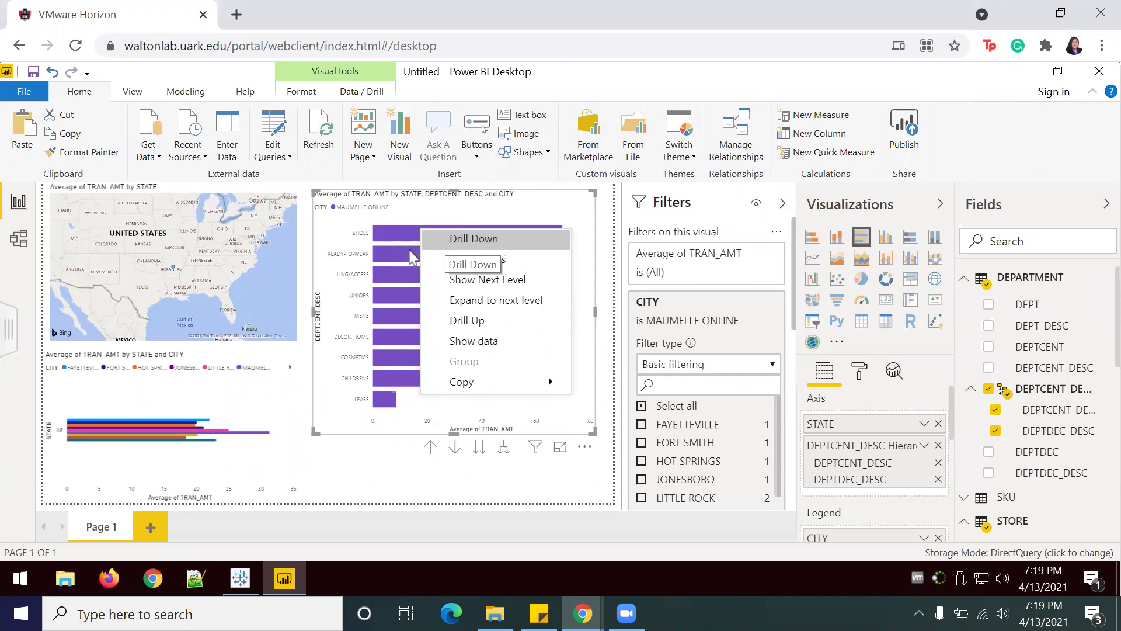
pyautogui.click(402, 321)
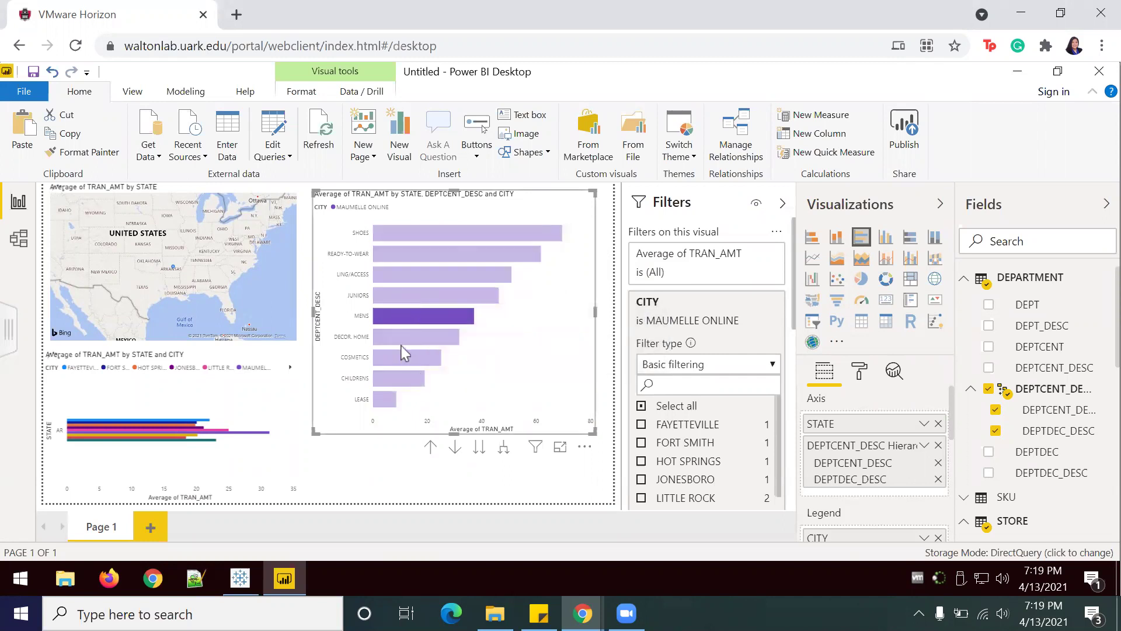
pyautogui.click(384, 258)
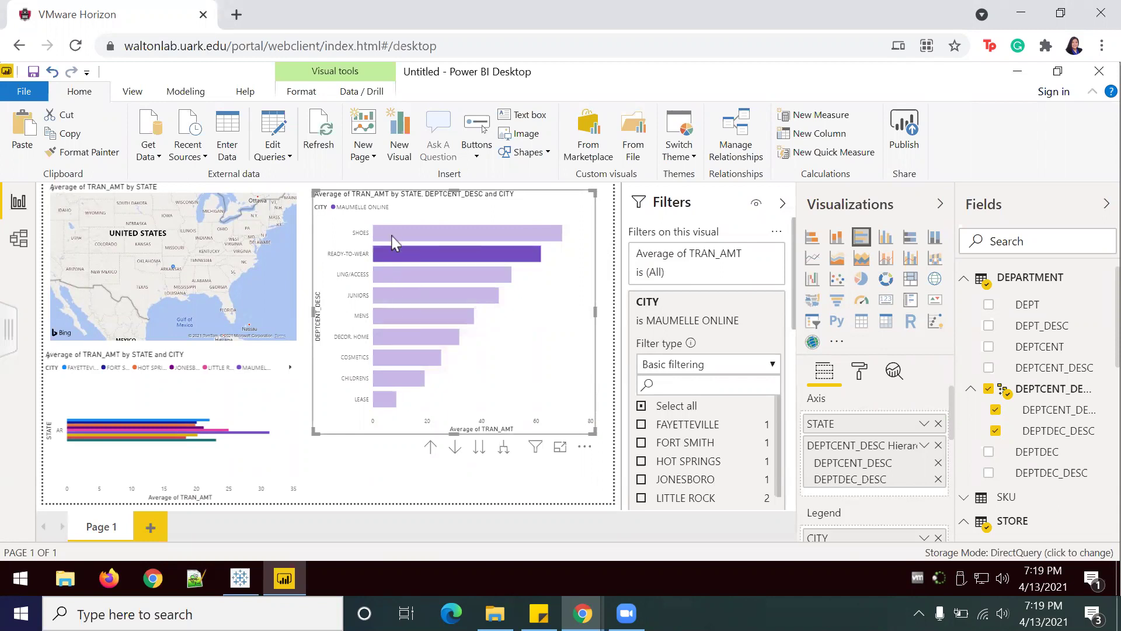
pyautogui.click(394, 241)
pyautogui.rightClick(394, 240)
pyautogui.click(446, 248)
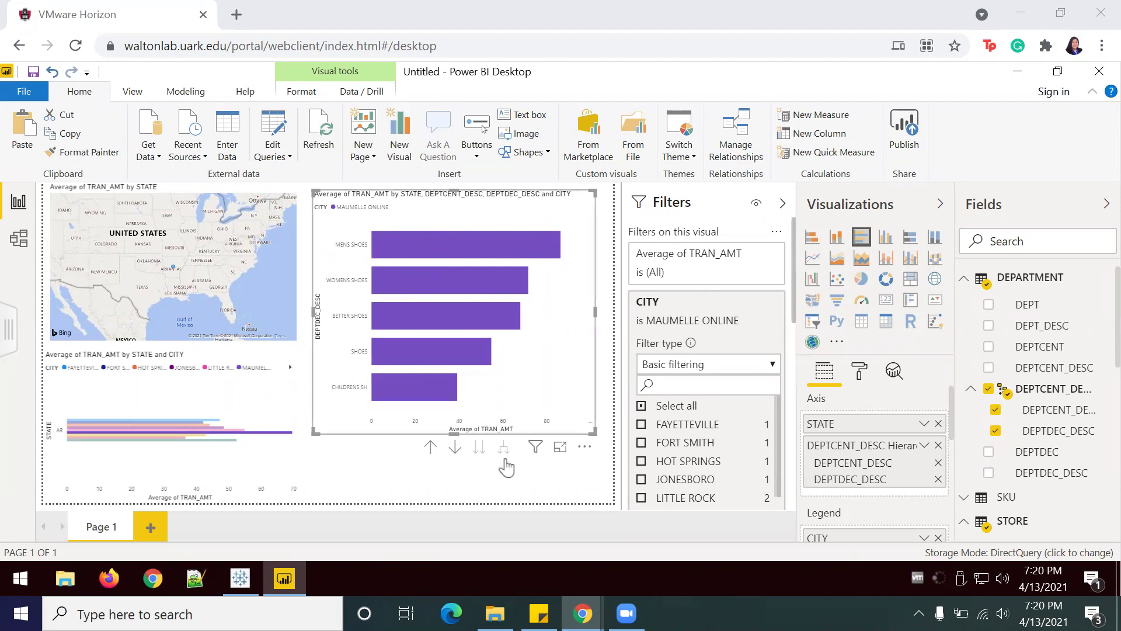
pyautogui.click(431, 448)
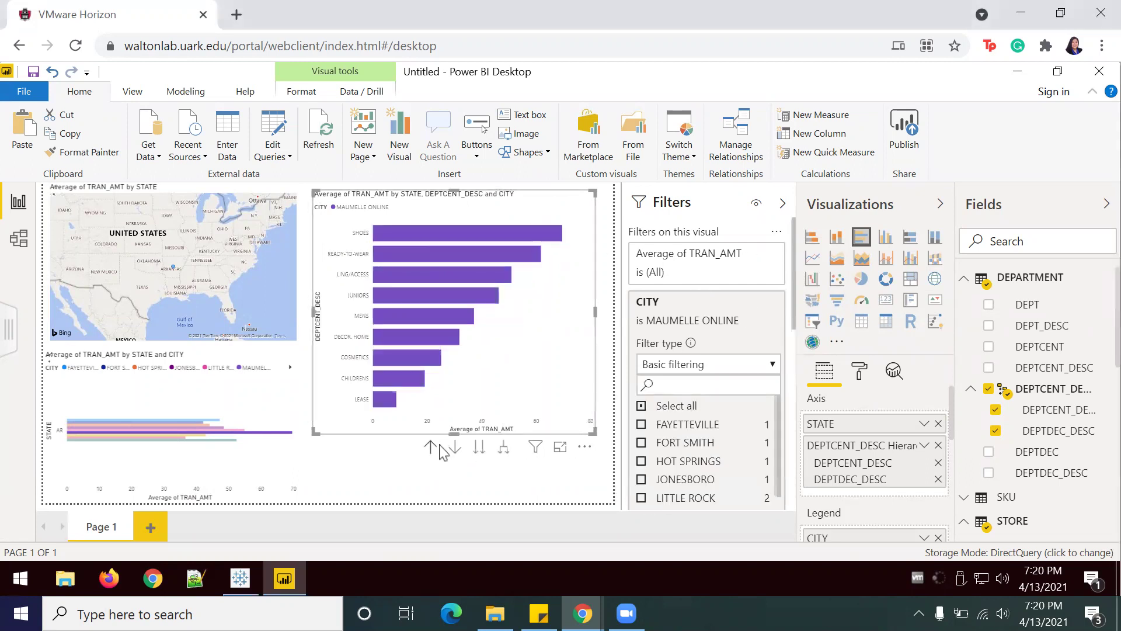